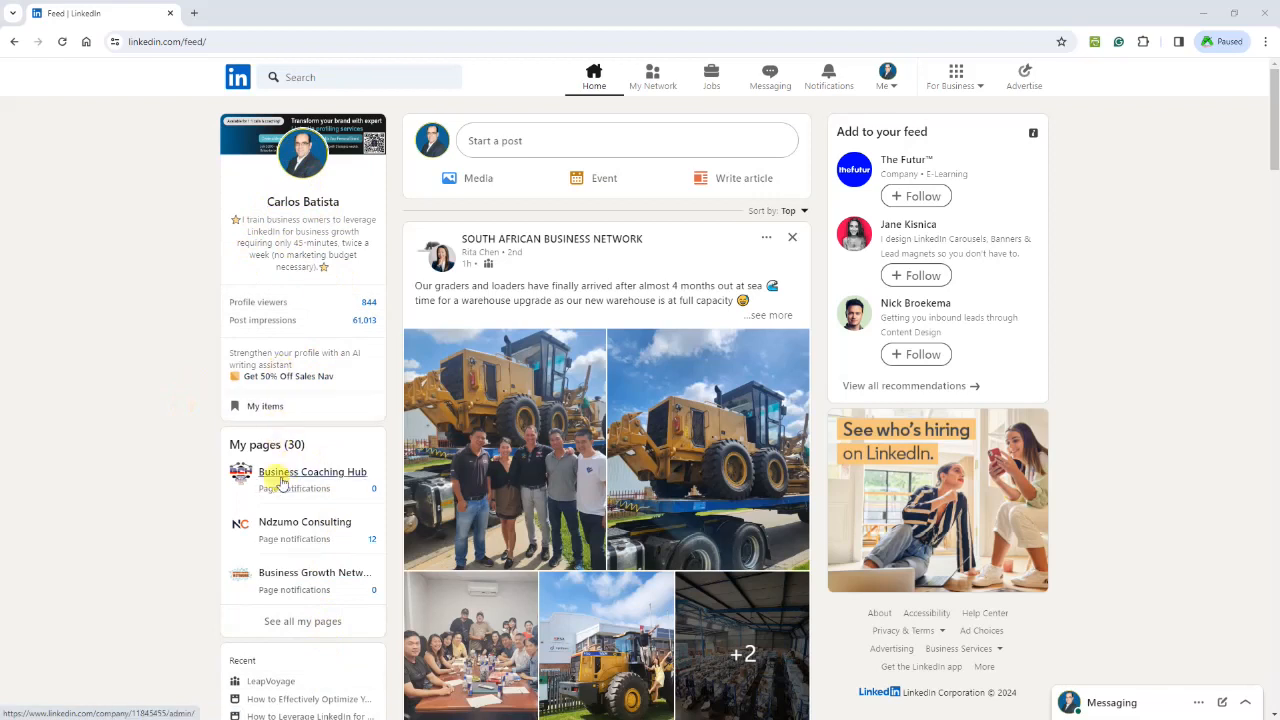
# - Look through the home feed's sidebar, covering managed pages, recent items, groups, events and followed hashtags
pyautogui.scroll(-2, 285, 495)
pyautogui.scroll(-1, 285, 505)
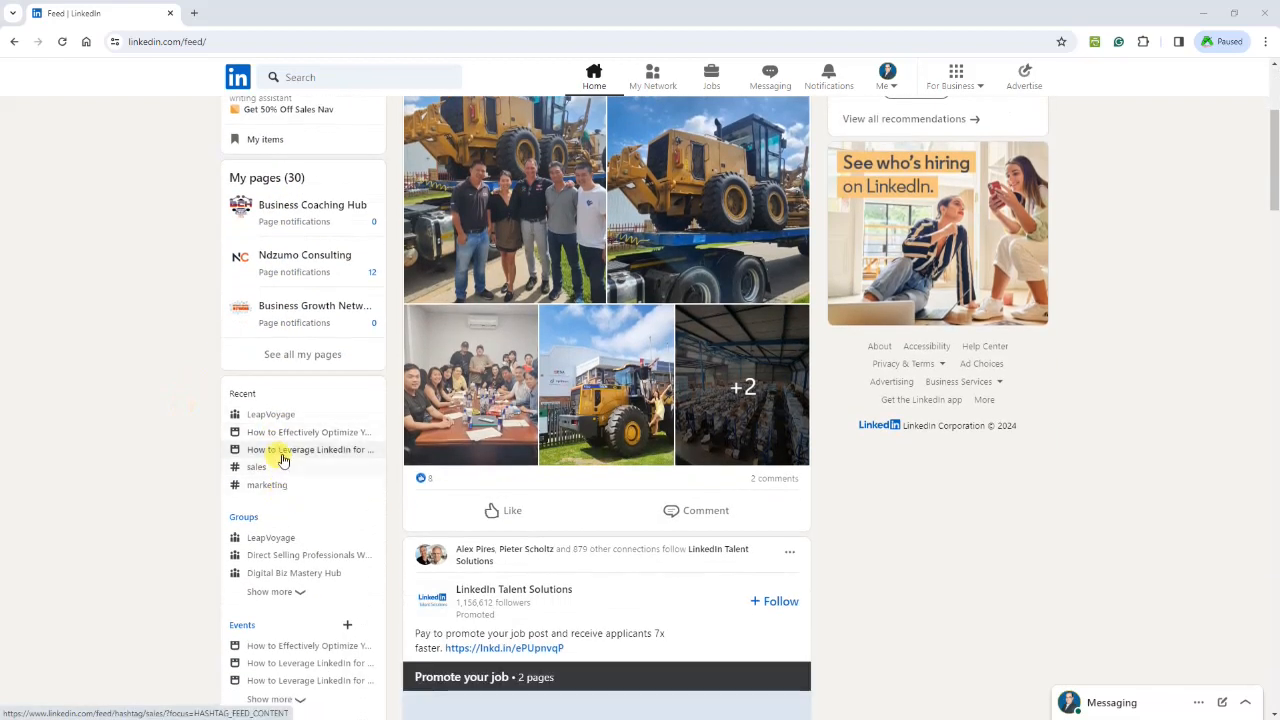
pyautogui.scroll(-1, 288, 480)
pyautogui.scroll(-2, 285, 490)
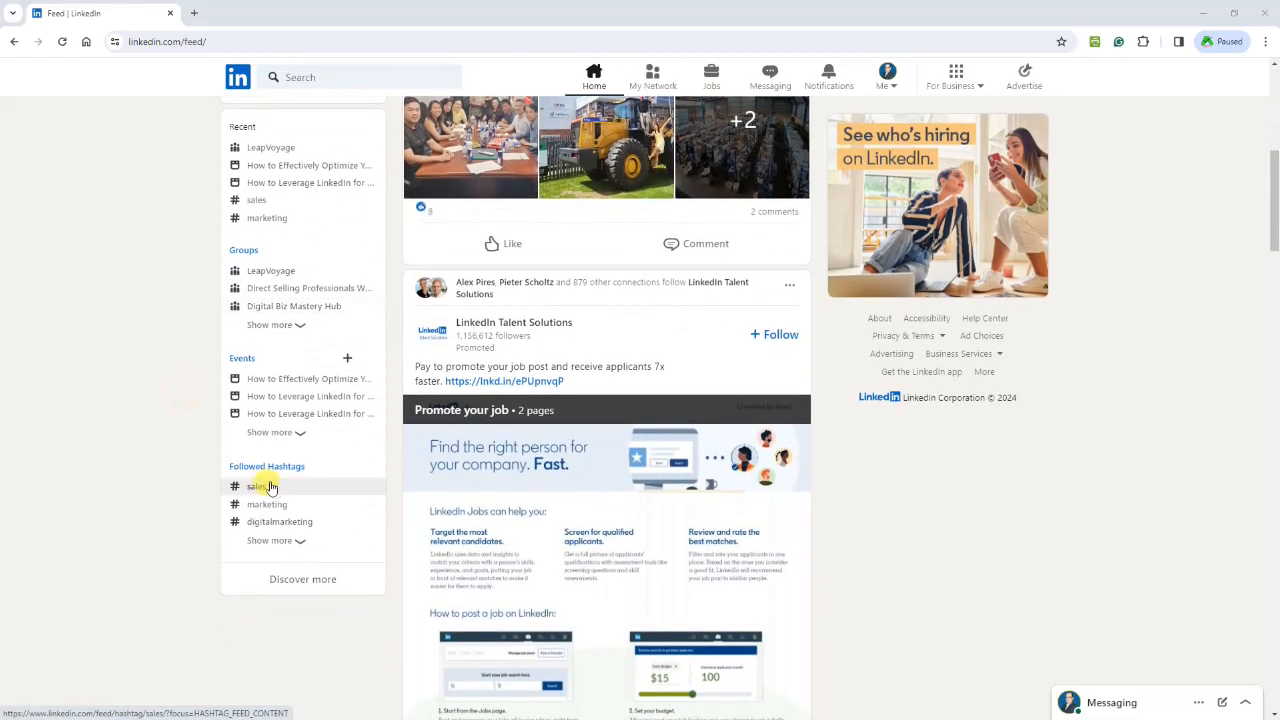
pyautogui.scroll(3, 254, 460)
pyautogui.scroll(4, 256, 460)
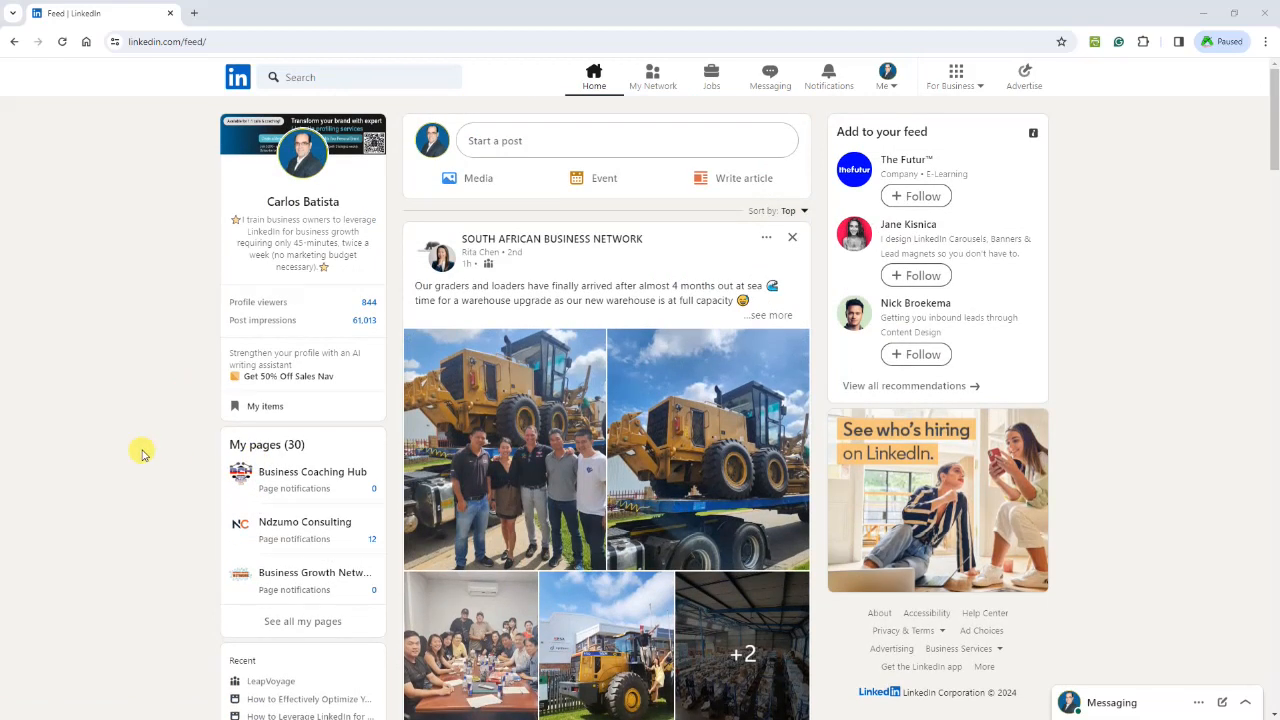
# - Open the personal profile from the home feed and highlight the headline text below the profile name
pyautogui.click(310, 138)
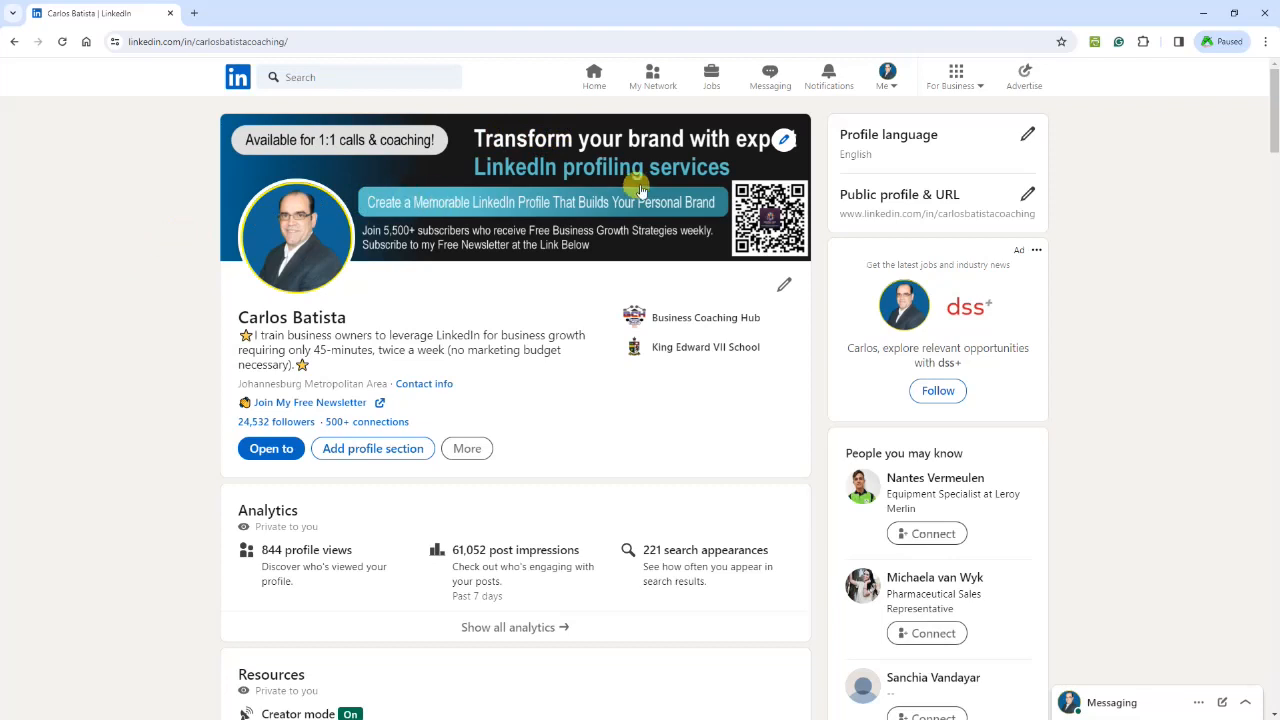
pyautogui.moveTo(242, 330); pyautogui.dragTo(300, 366)
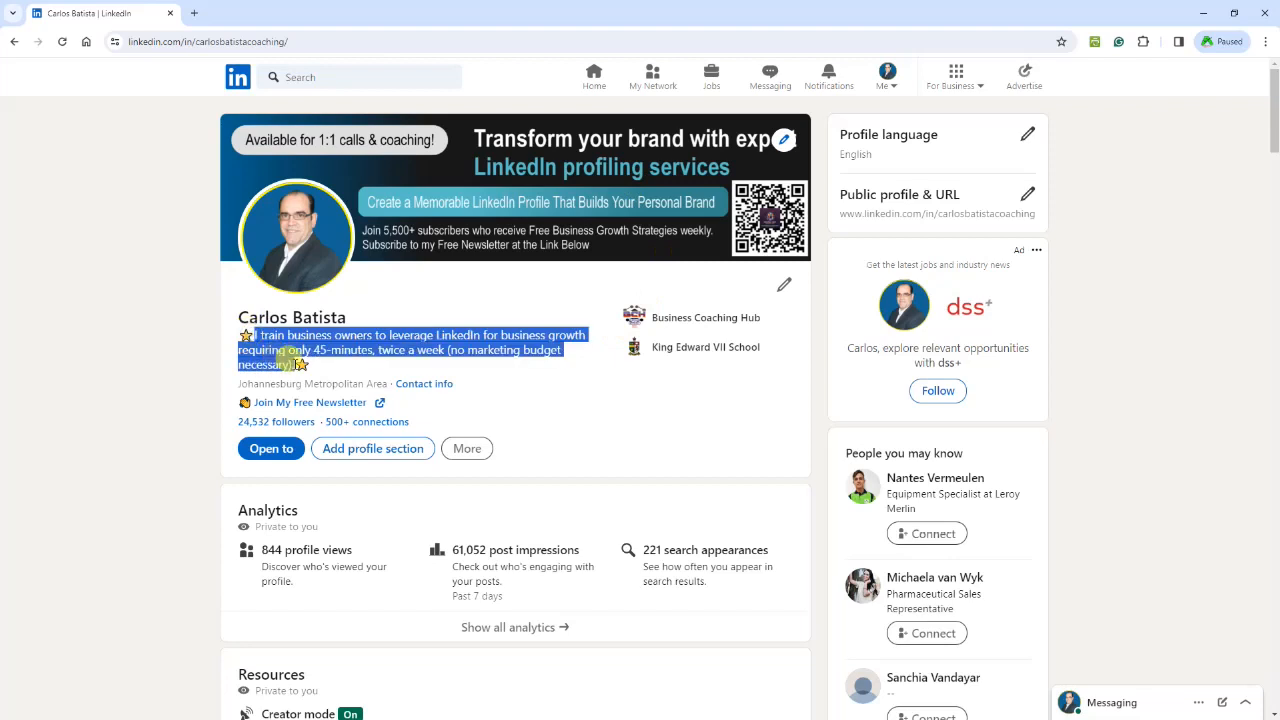
pyautogui.click(146, 349)
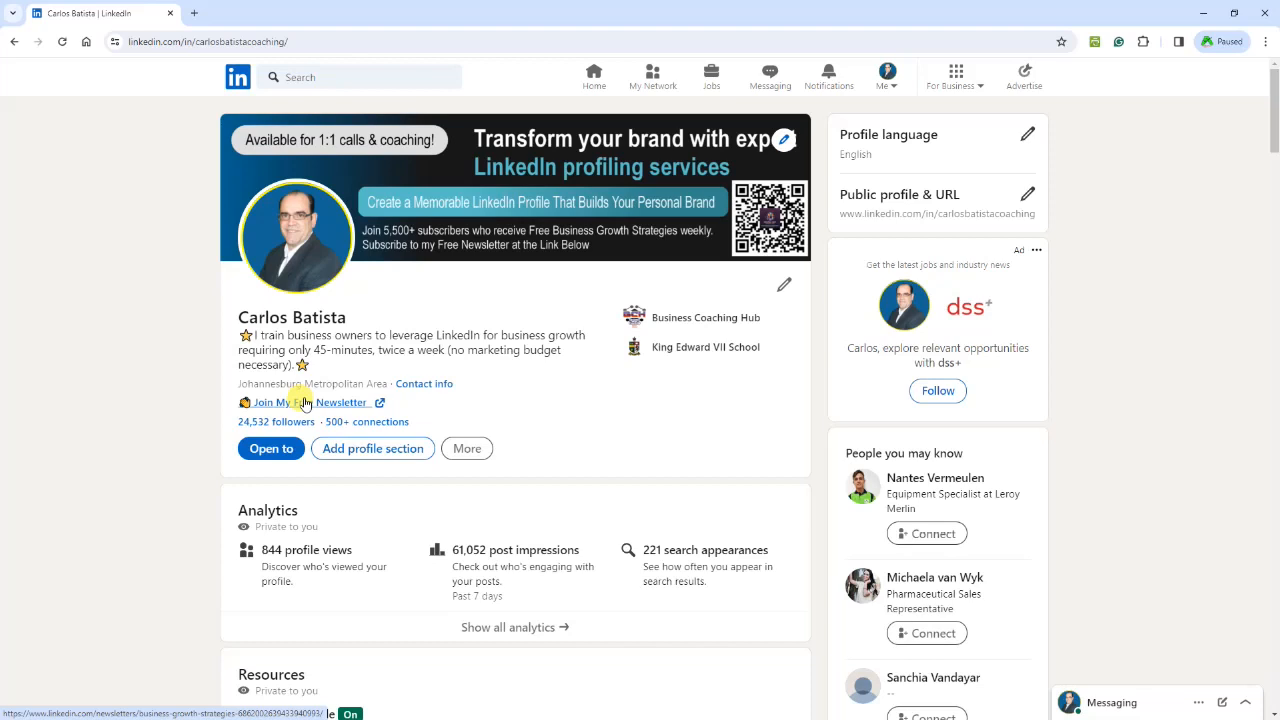
# - Open the Creator mode dashboard from the profile's Resources section, view its analytics and creator tools, and return to the profile
pyautogui.scroll(-1, 174, 491)
pyautogui.scroll(-3, 172, 489)
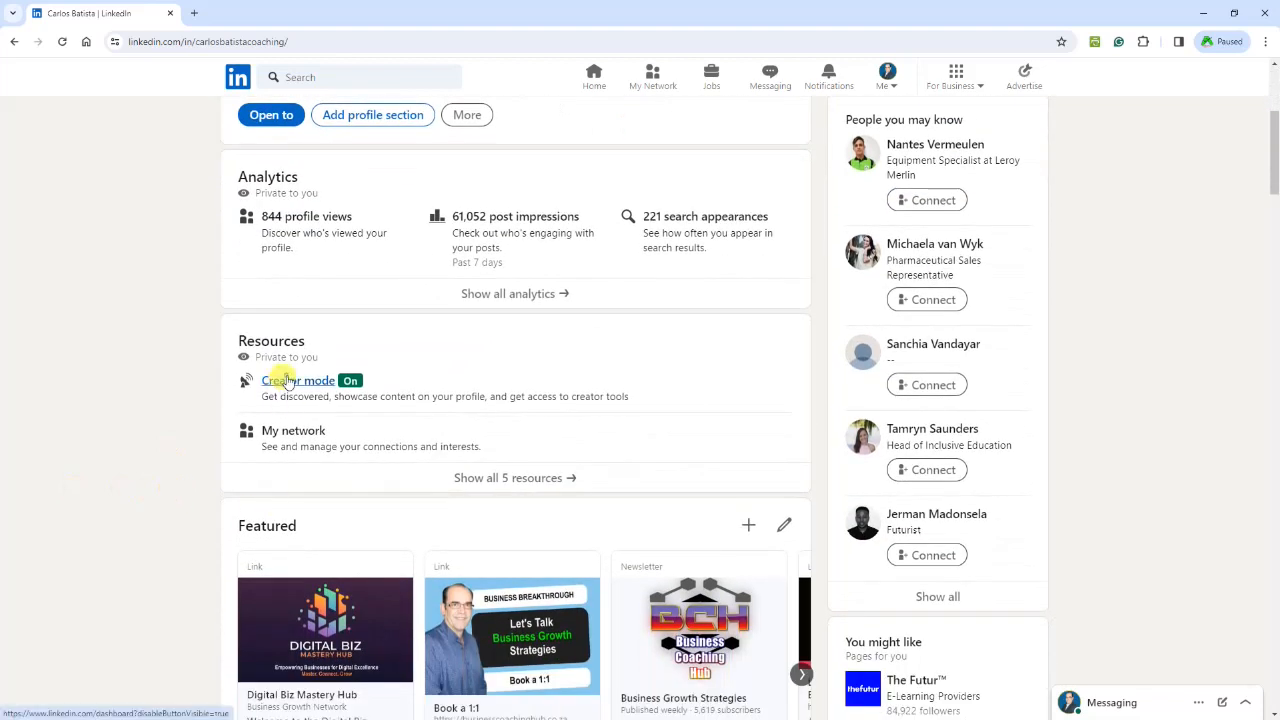
pyautogui.click(288, 381)
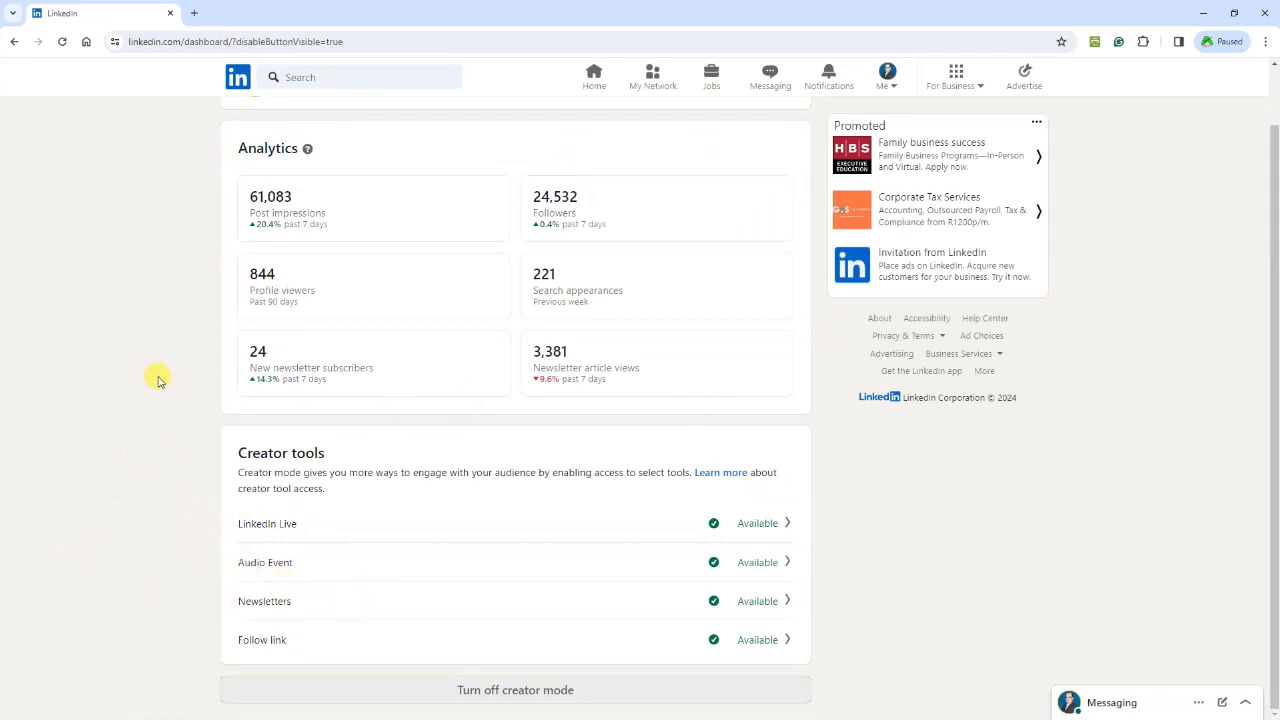
pyautogui.click(14, 41)
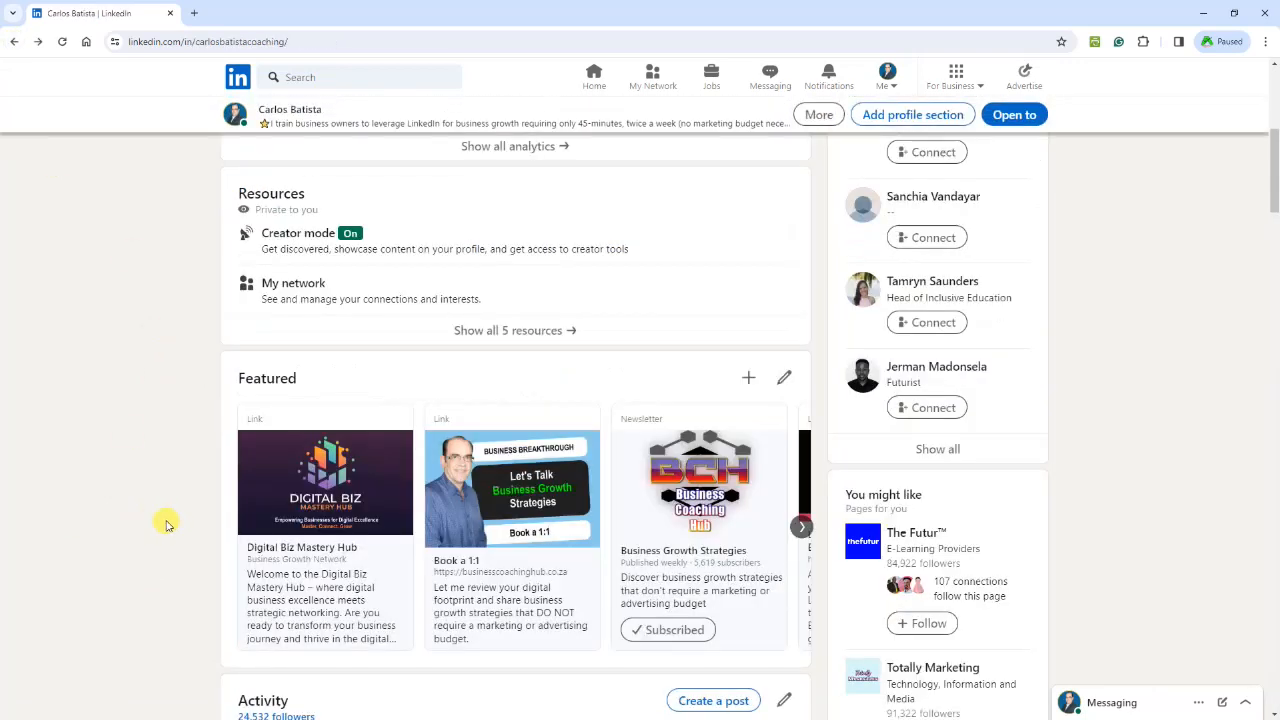
# - Review the profile's Featured and Activity sections and highlight the visible introduction text in the About section
pyautogui.scroll(-1, 160, 519)
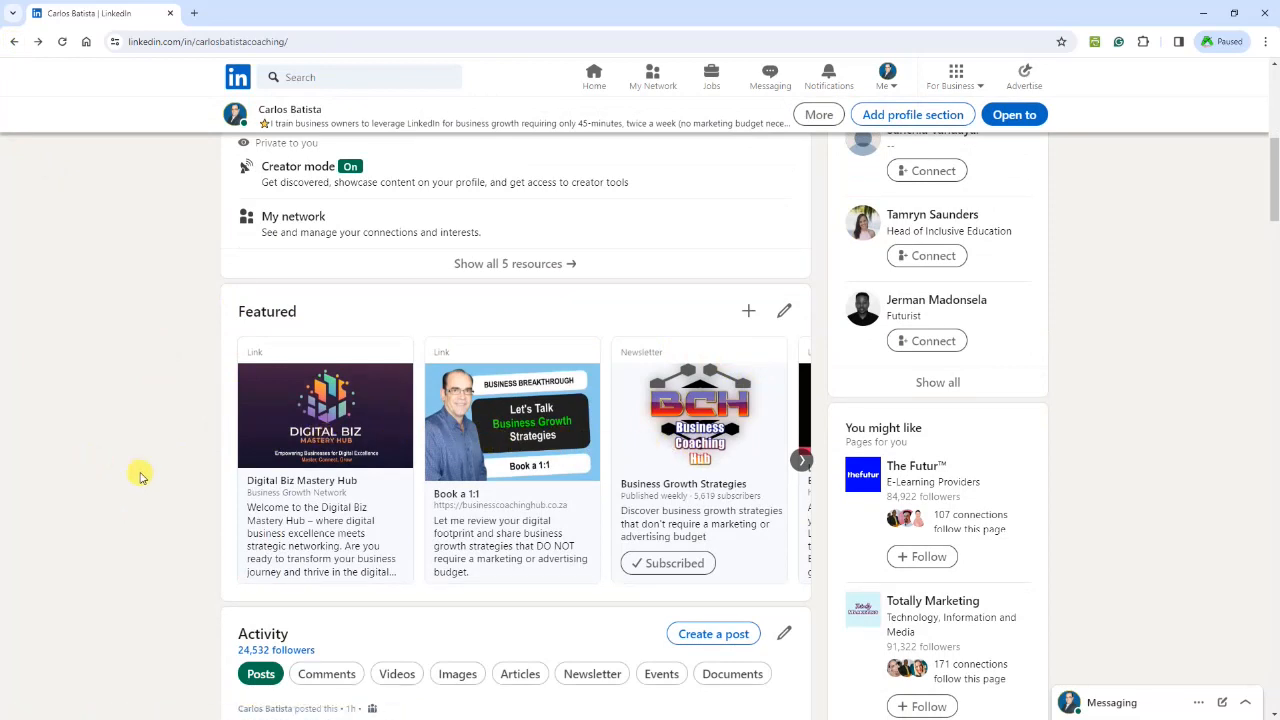
pyautogui.scroll(-4, 130, 468)
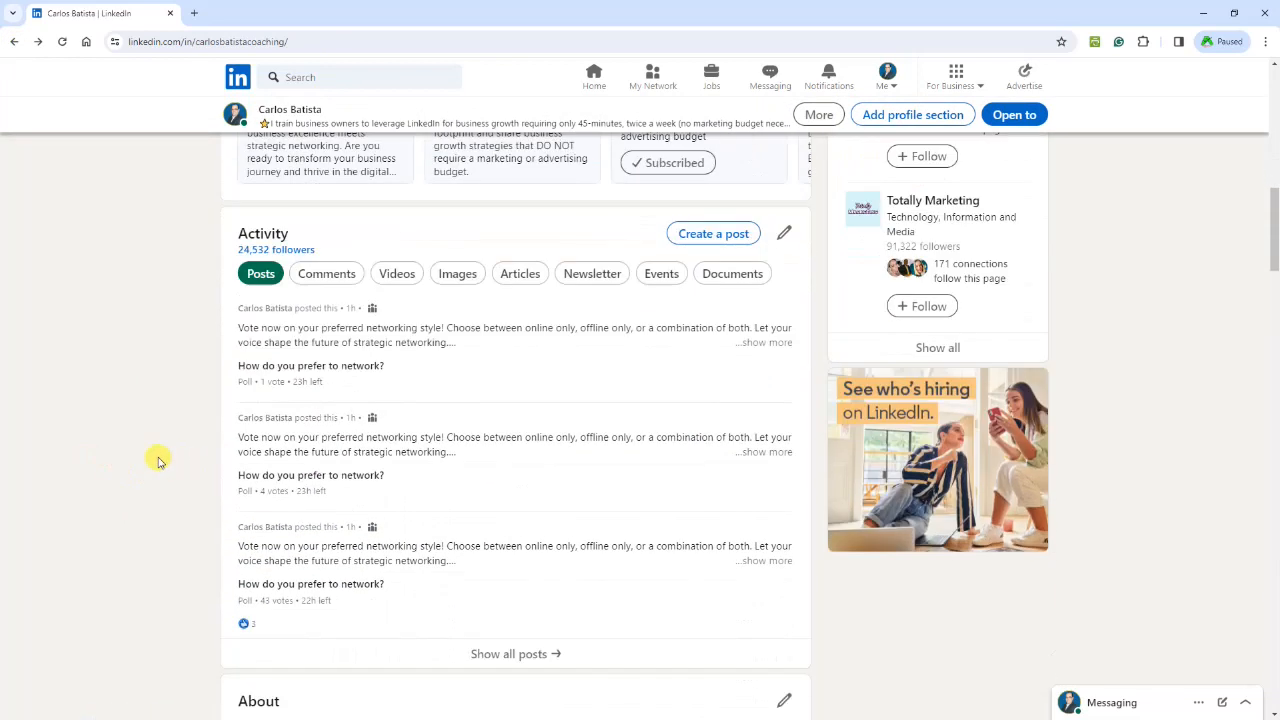
pyautogui.scroll(-1, 157, 460)
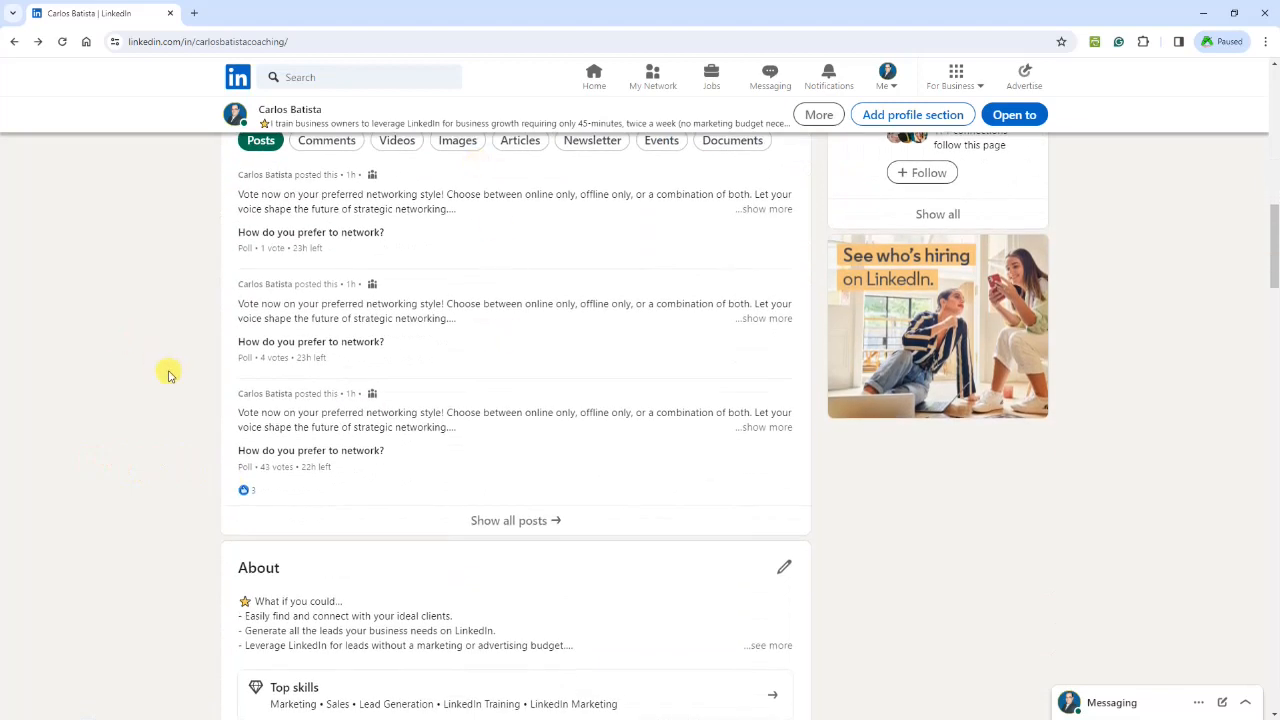
pyautogui.scroll(-1, 140, 396)
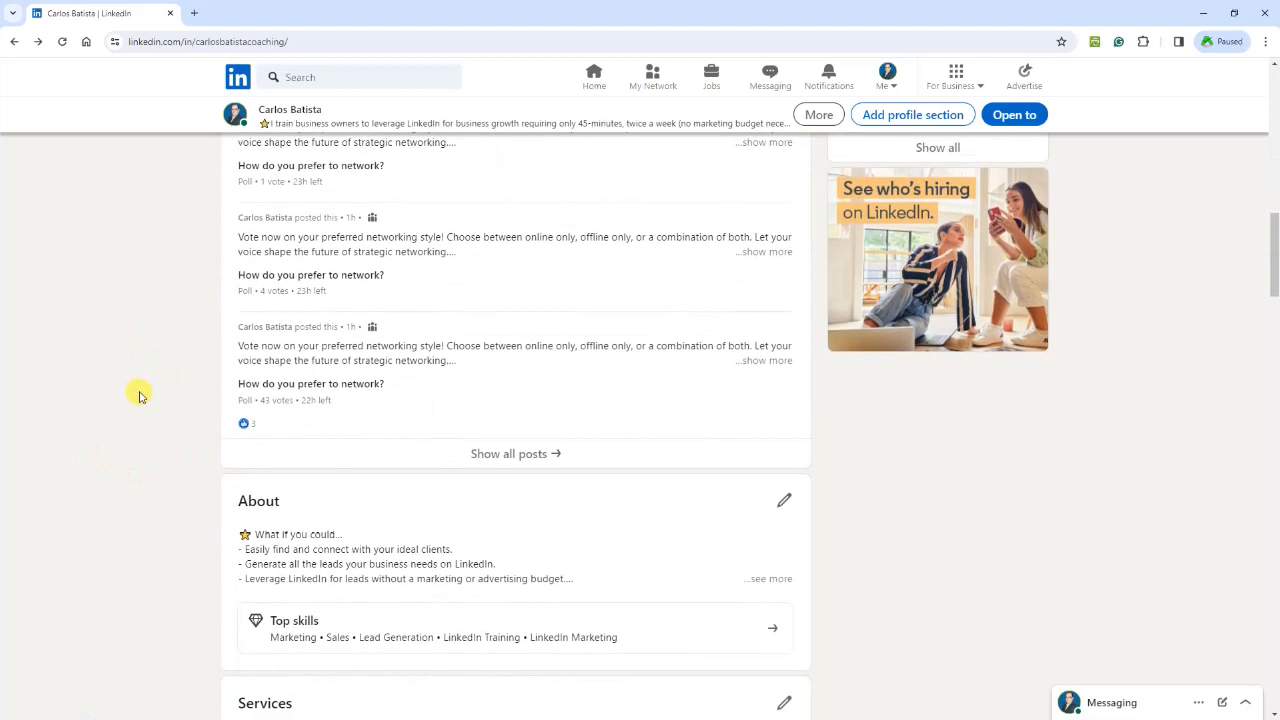
pyautogui.scroll(-3, 140, 396)
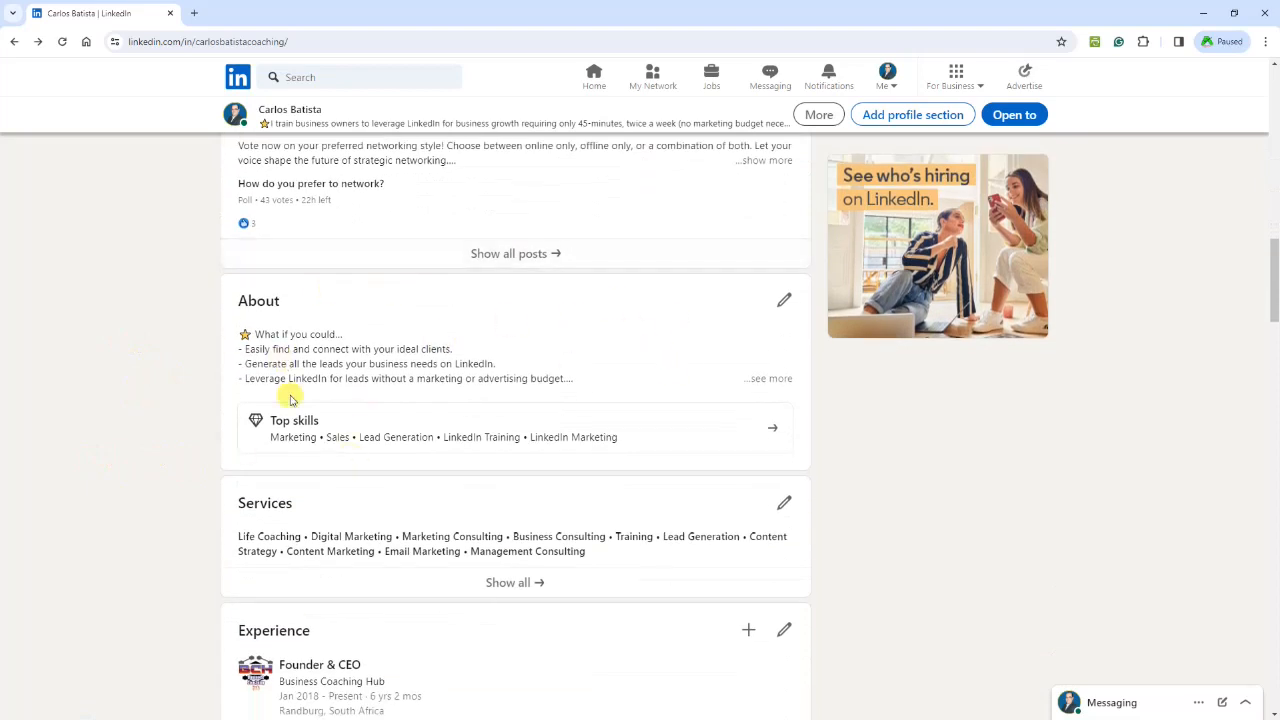
pyautogui.moveTo(256, 330); pyautogui.dragTo(586, 380)
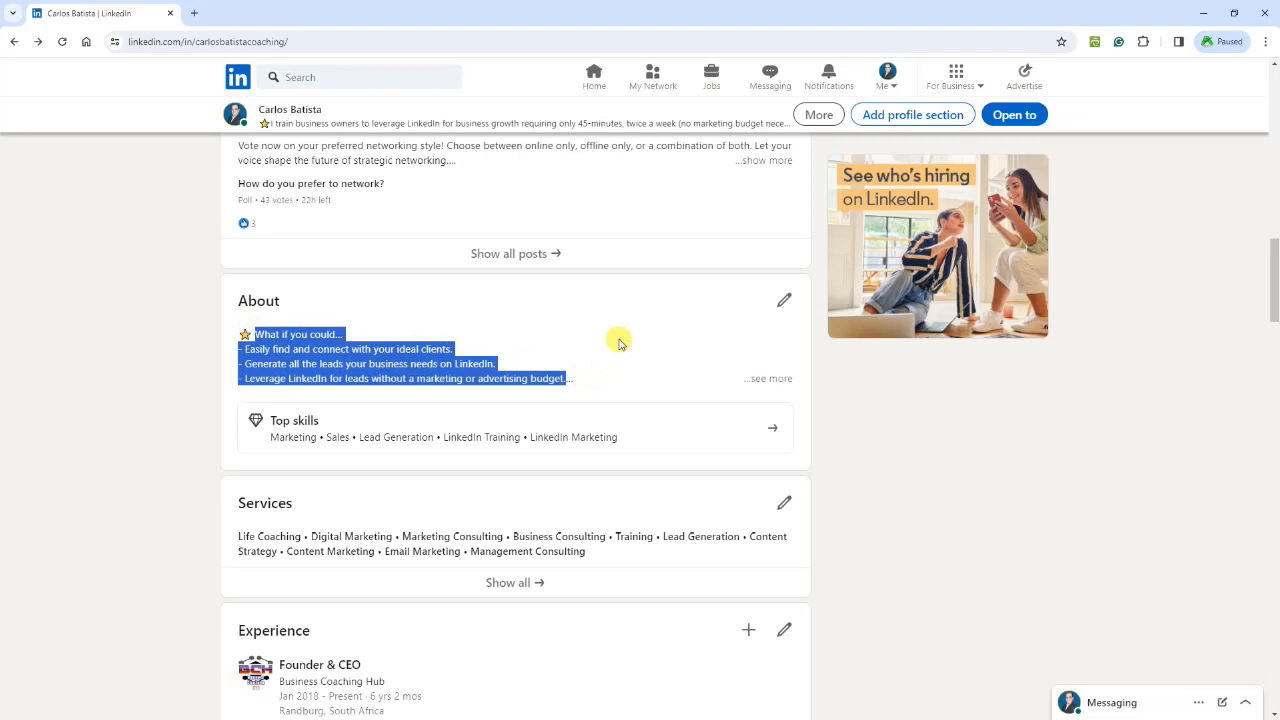
pyautogui.click(560, 349)
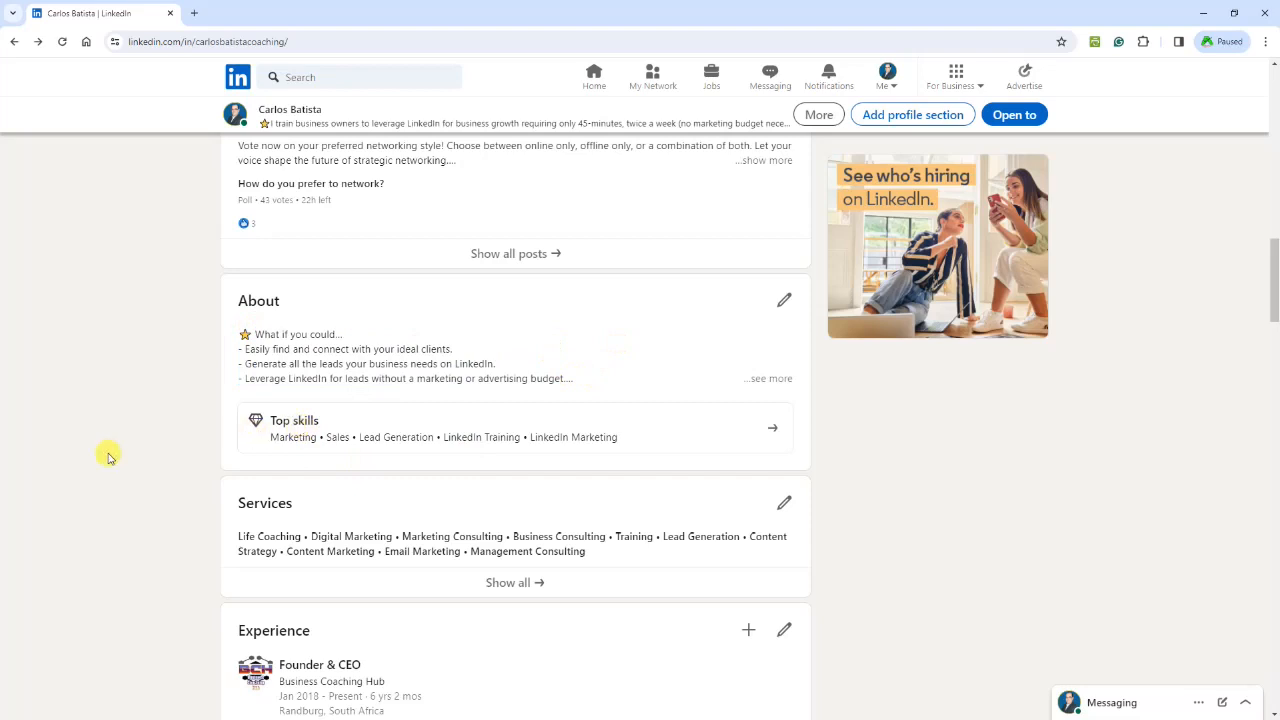
# - Examine the profile's Services, Experience, Skills and received Recommendations sections
pyautogui.scroll(-2, 106, 451)
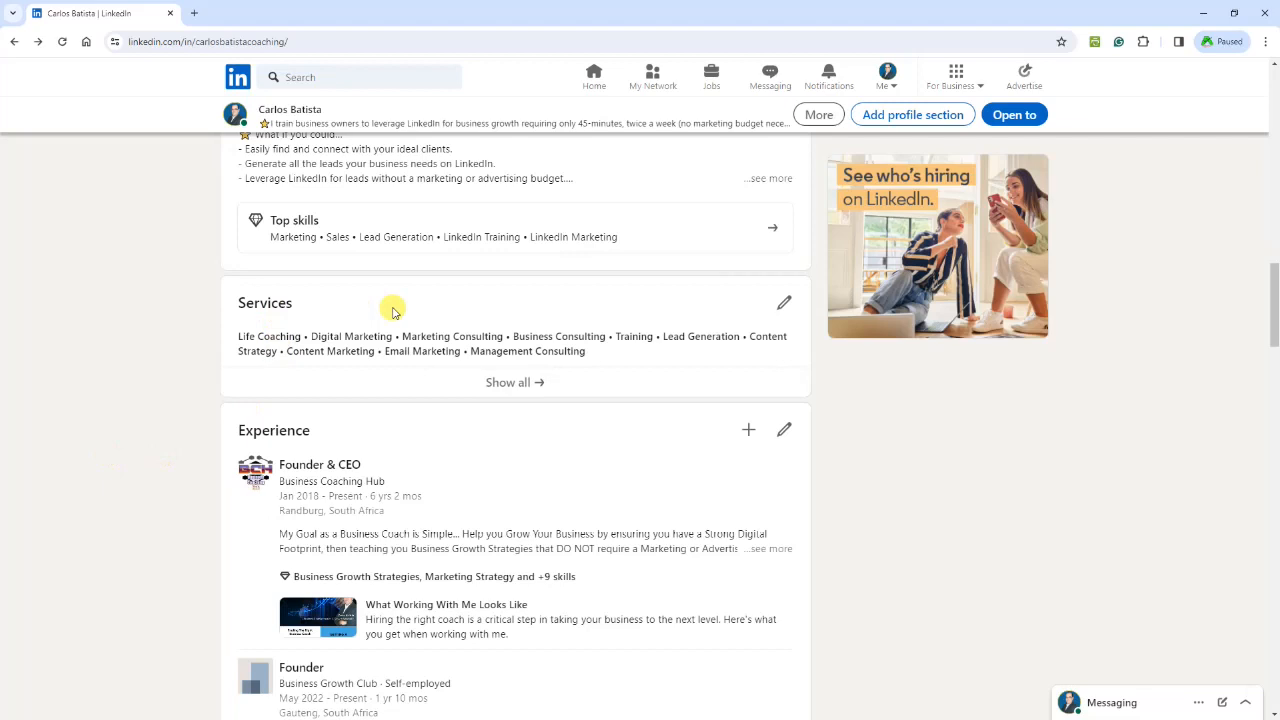
pyautogui.scroll(-3, 139, 448)
pyautogui.scroll(-10, 139, 448)
pyautogui.scroll(-6, 139, 447)
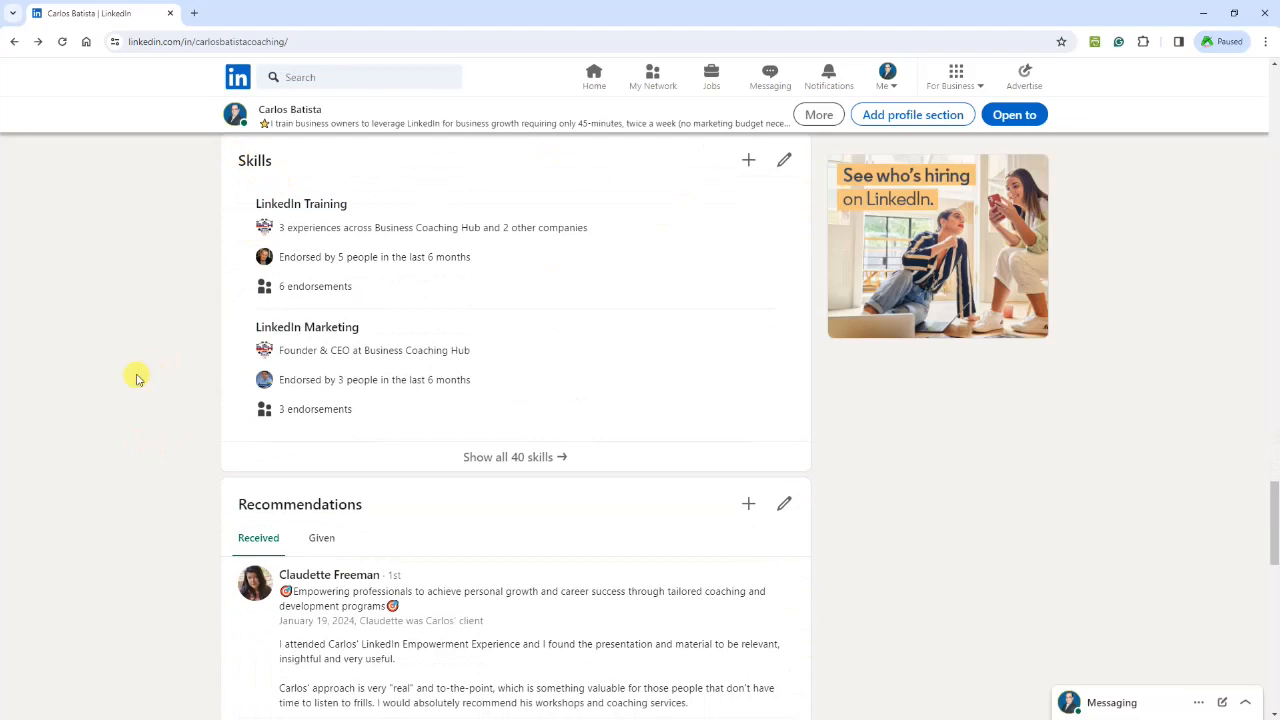
pyautogui.scroll(1, 137, 378)
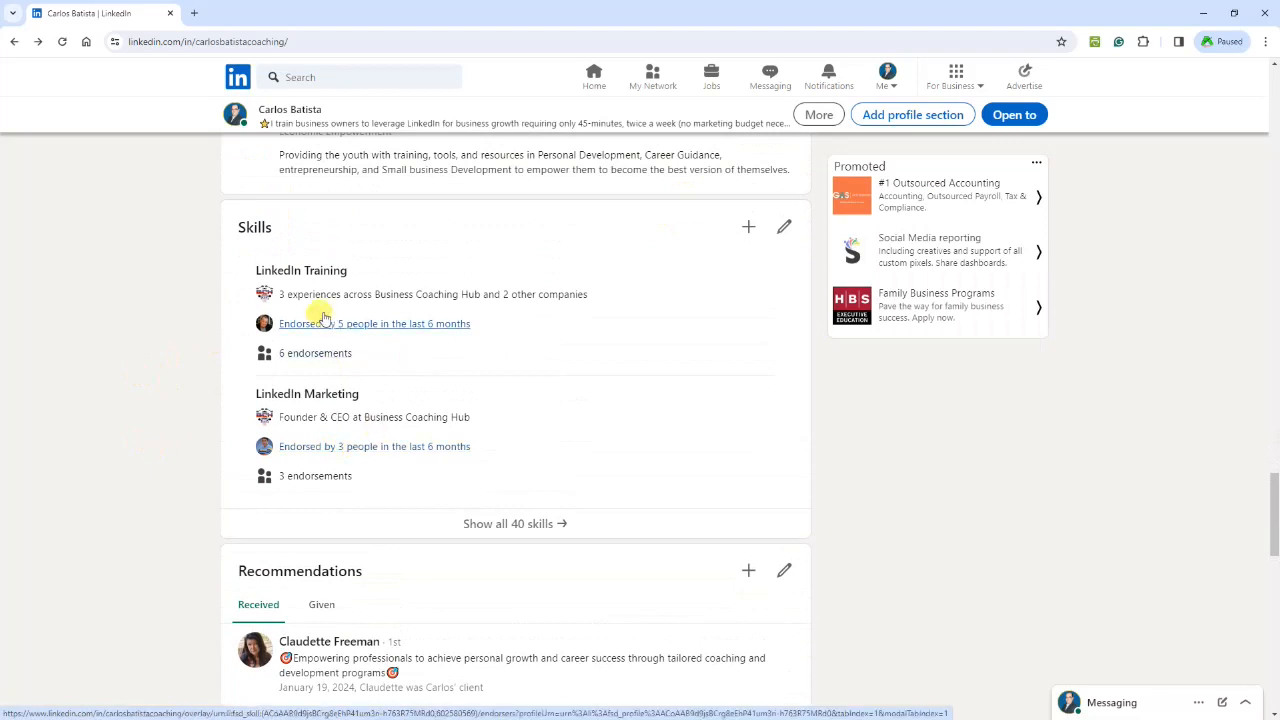
pyautogui.scroll(-4, 150, 502)
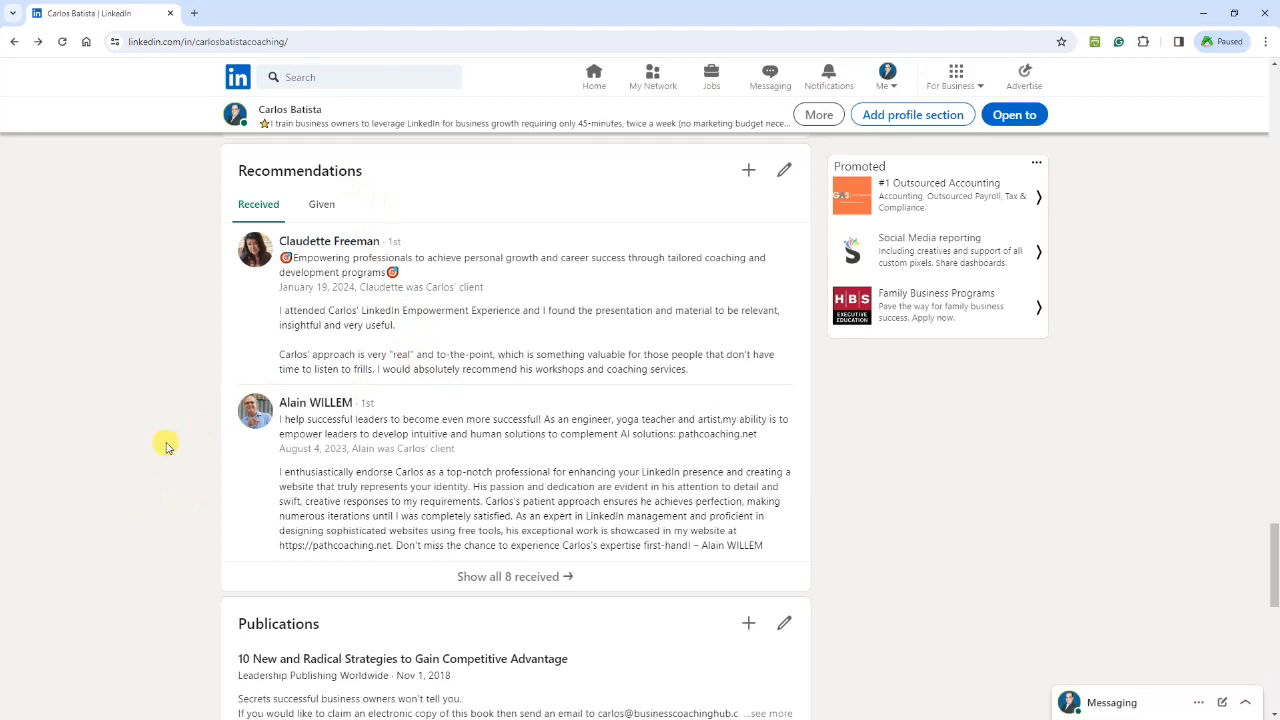
# - Examine the profile's Publications, Languages and Interests sections, and return to the beginning of the profile
pyautogui.scroll(-3, 166, 446)
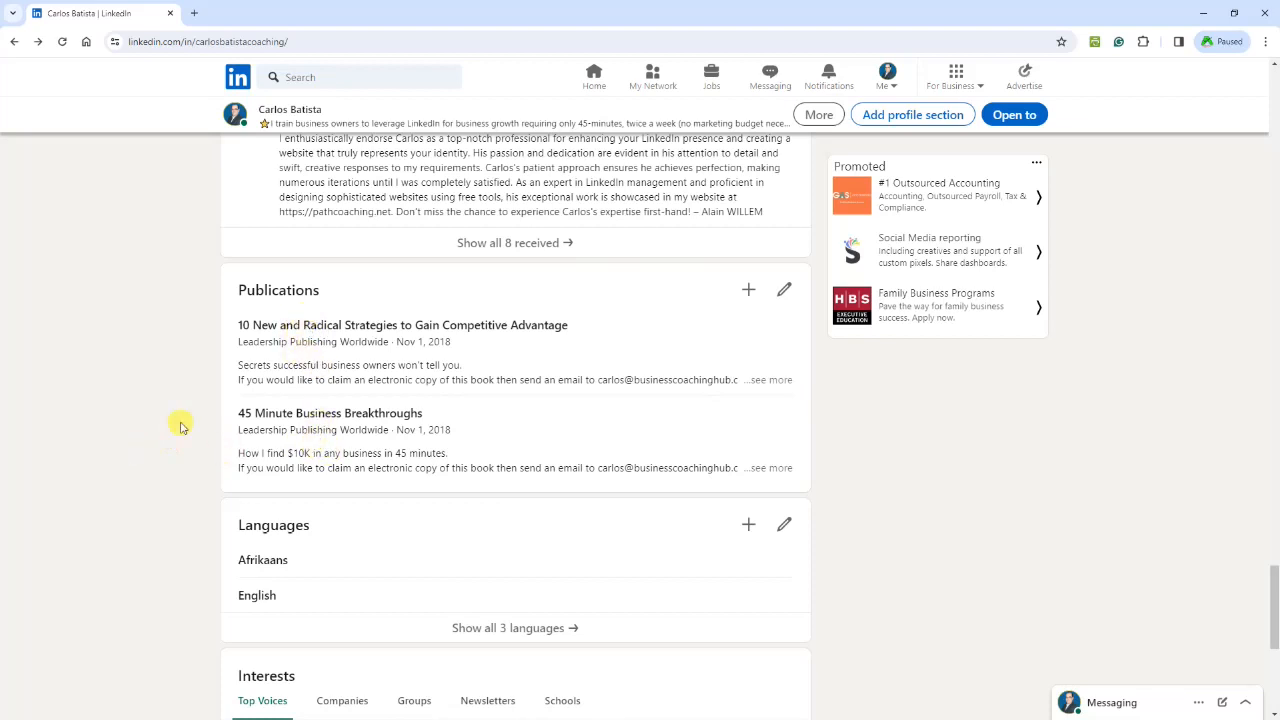
pyautogui.scroll(-3, 130, 478)
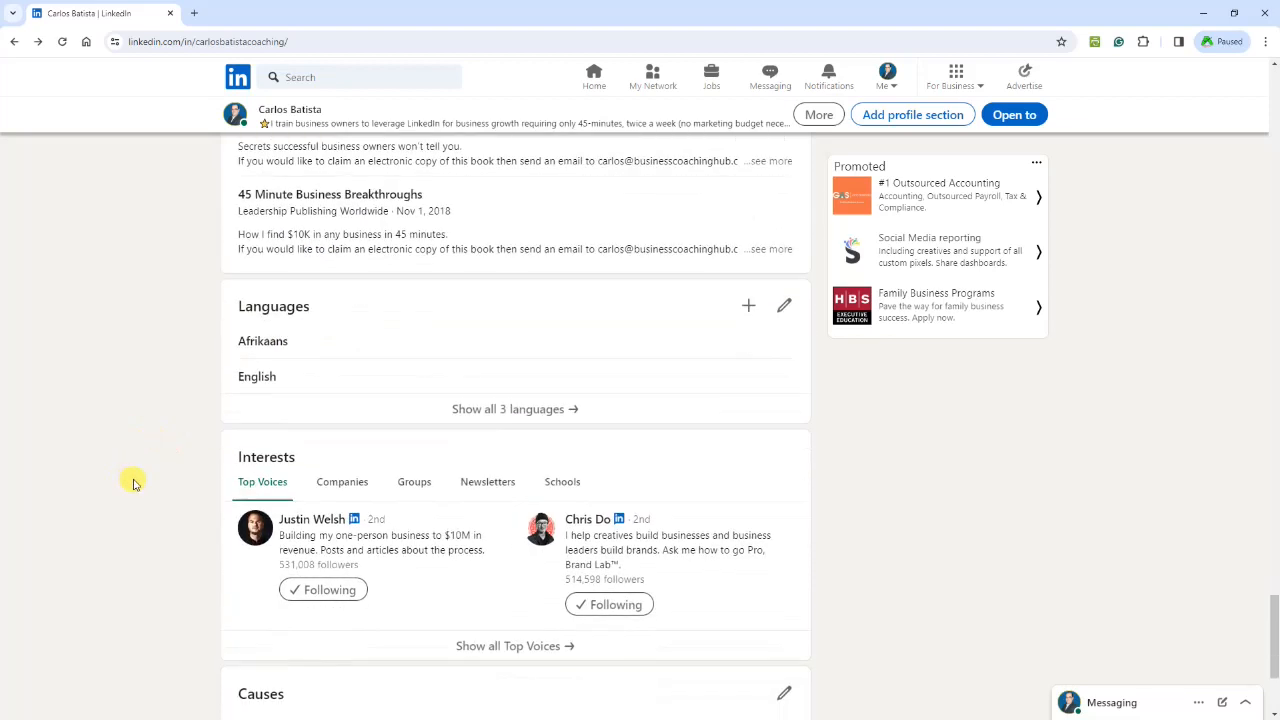
pyautogui.scroll(15, 153, 496)
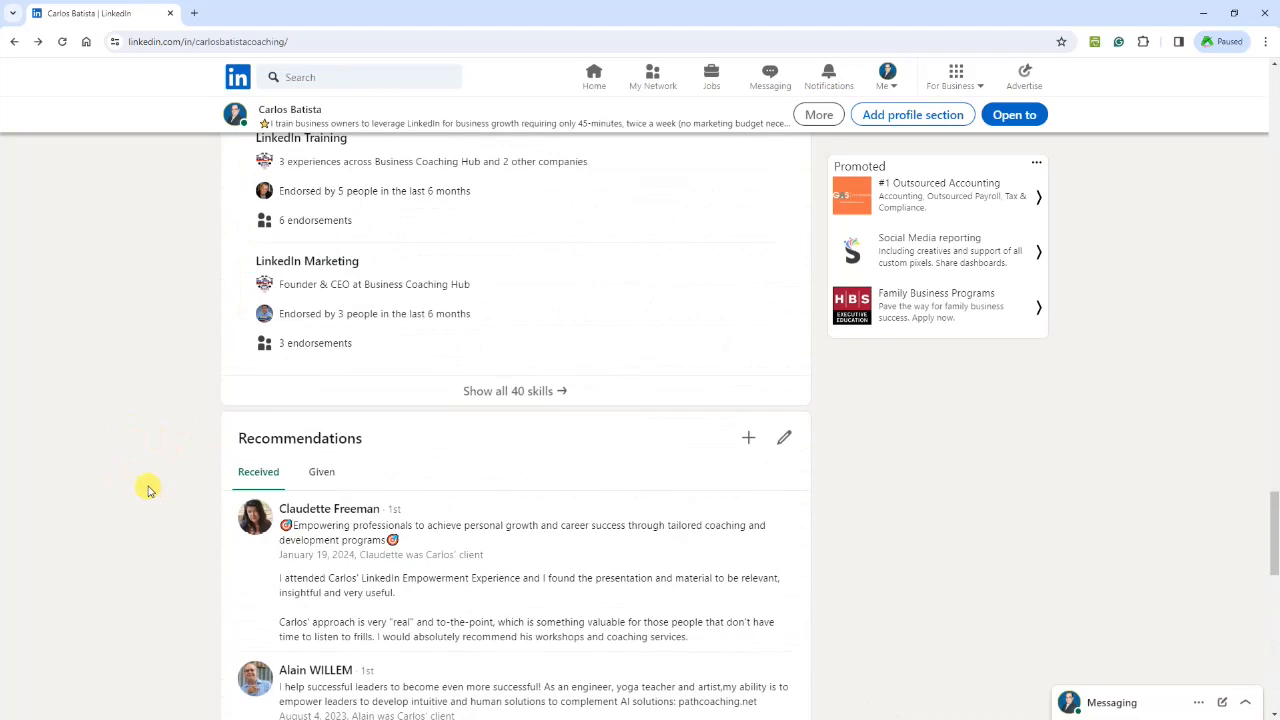
pyautogui.scroll(15, 147, 489)
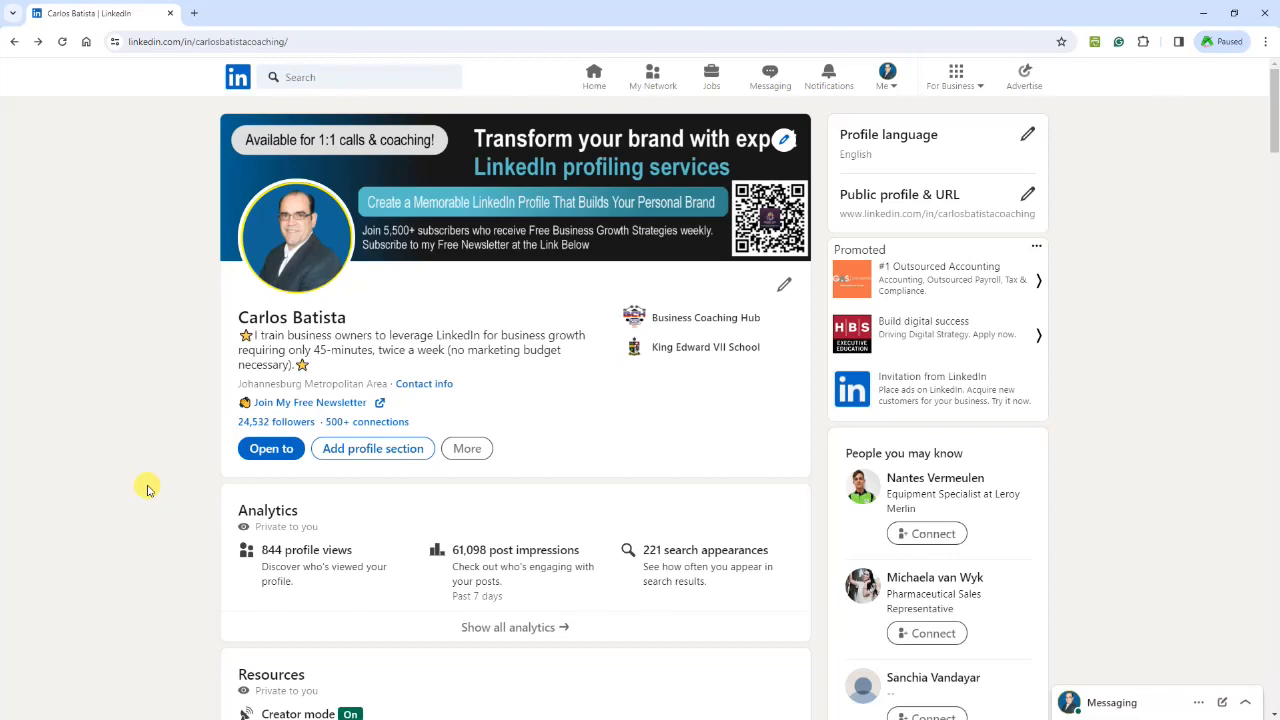
# - Return to the home feed and open the Business Coaching Hub company page
pyautogui.click(594, 76)
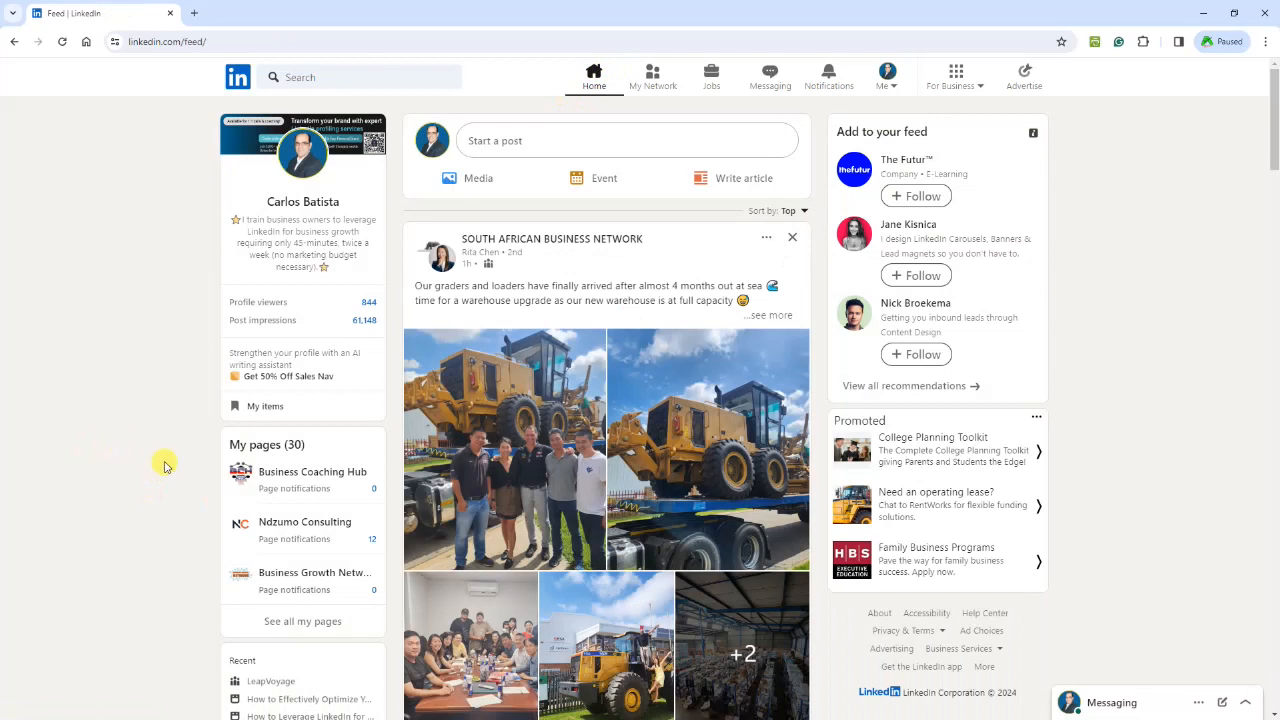
pyautogui.click(272, 474)
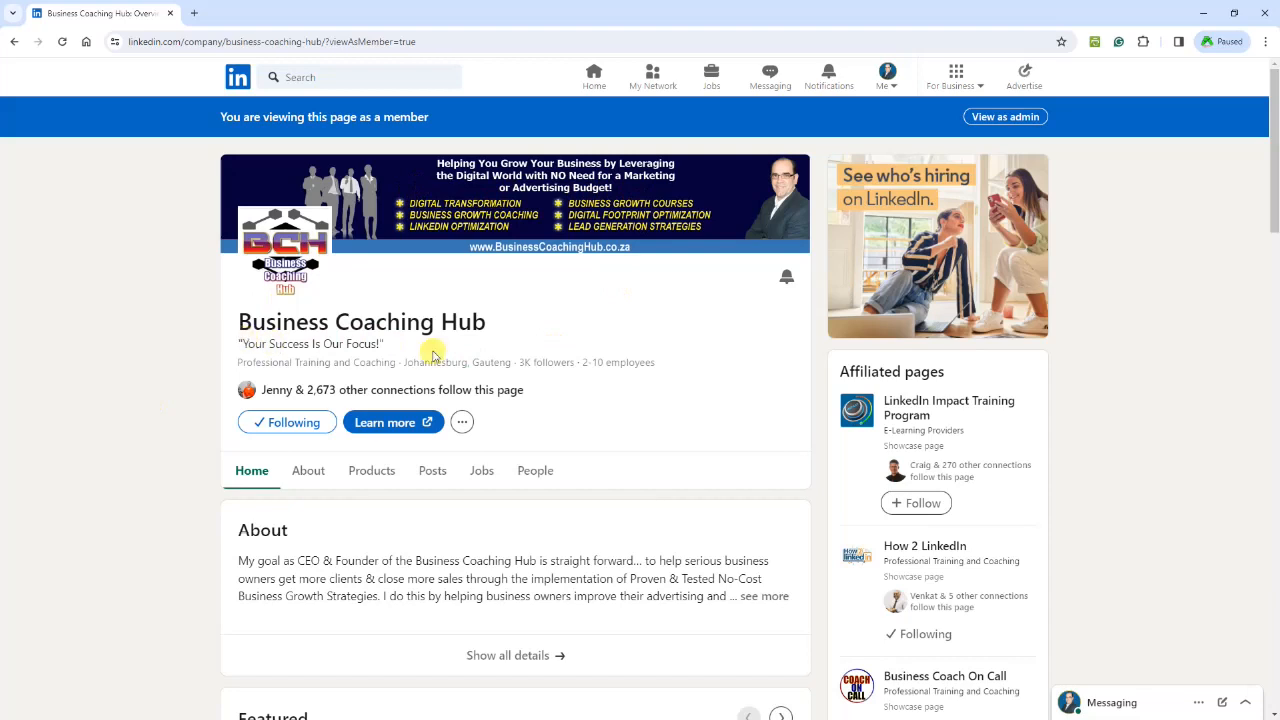
pyautogui.scroll(-2, 91, 377)
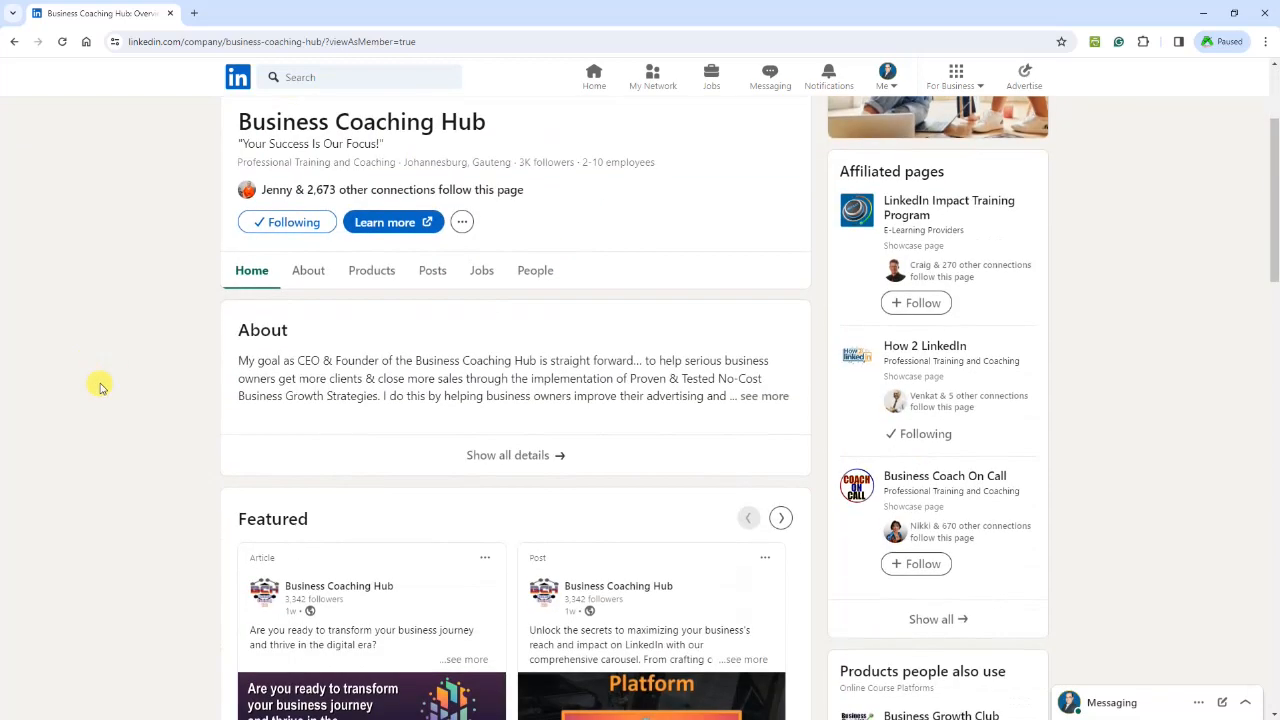
# - Show all details of the company page's About section, read the overview and company information, and return to the page's home
pyautogui.click(512, 455)
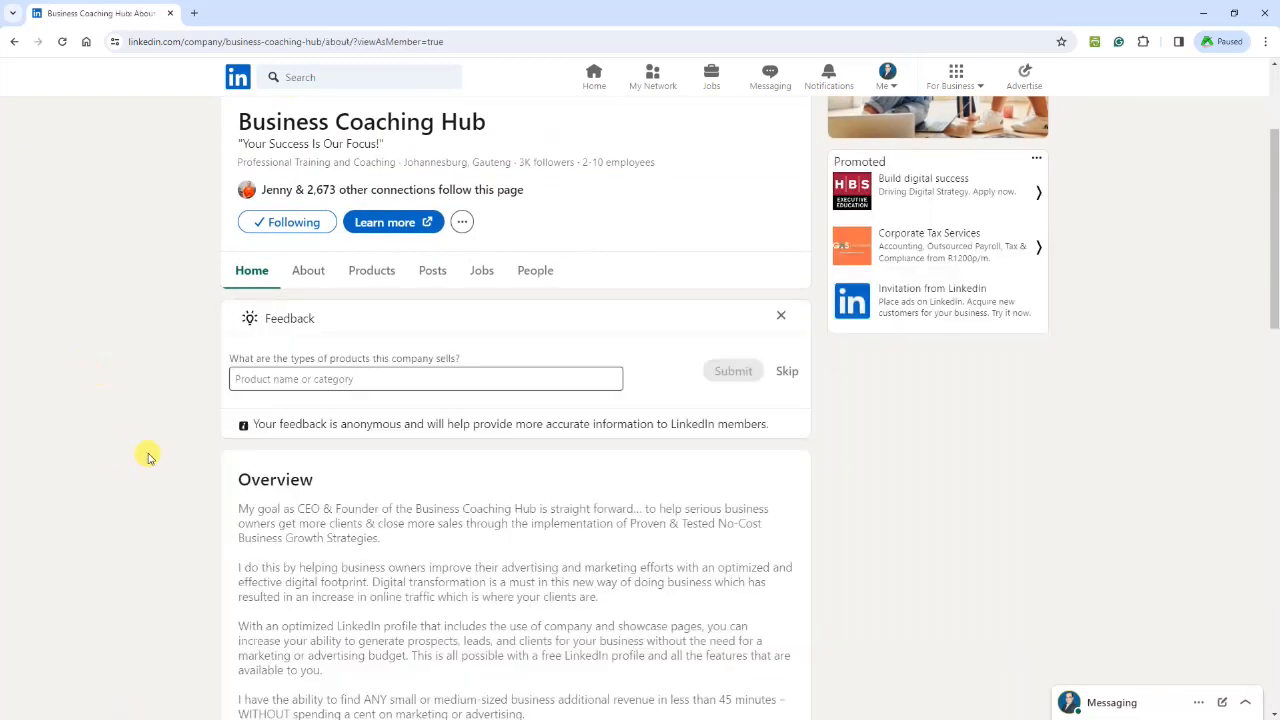
pyautogui.scroll(-5, 147, 457)
pyautogui.scroll(-2, 144, 460)
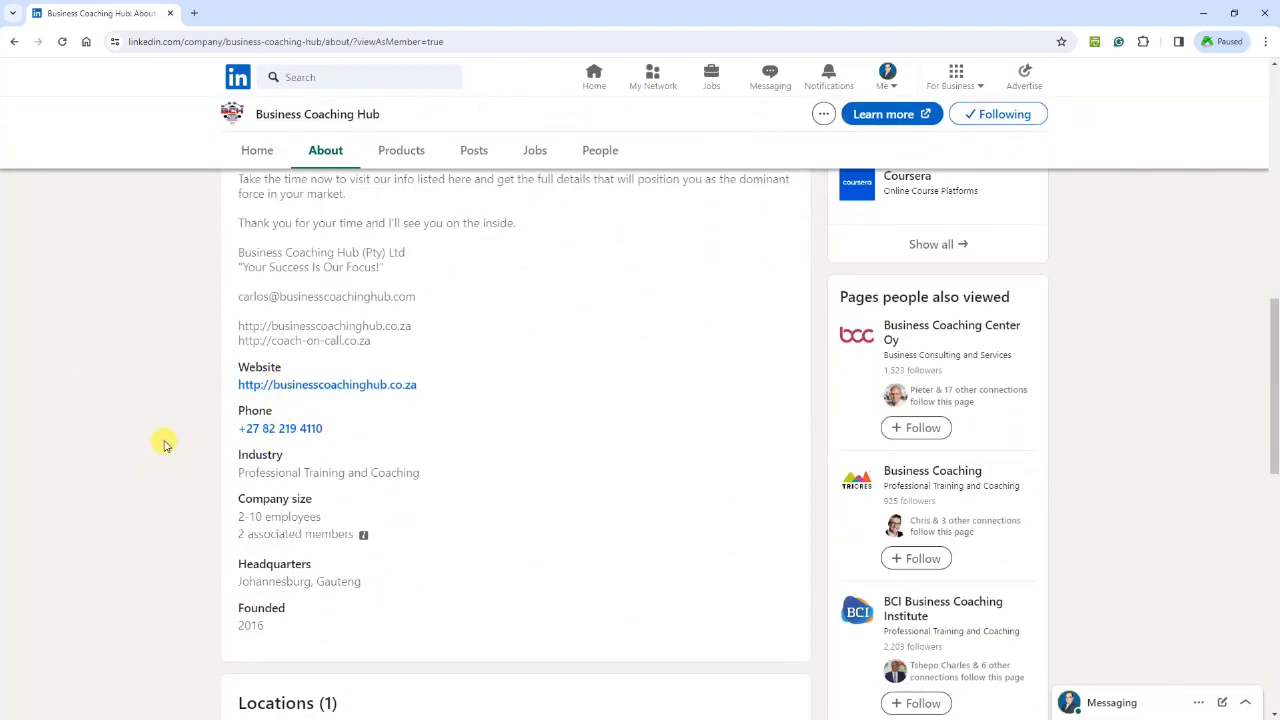
pyautogui.click(14, 41)
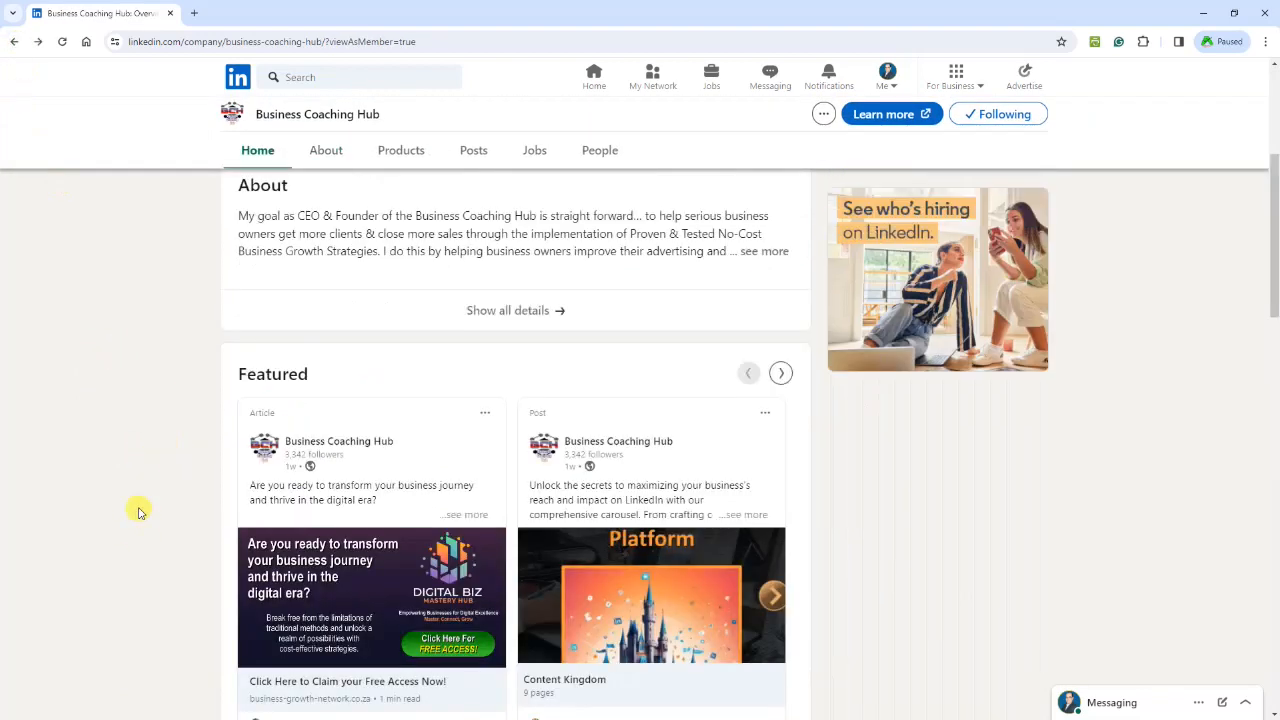
# - Review the company page's Featured items, page posts, Products, Past events and free consultation offer
pyautogui.scroll(-1, 140, 517)
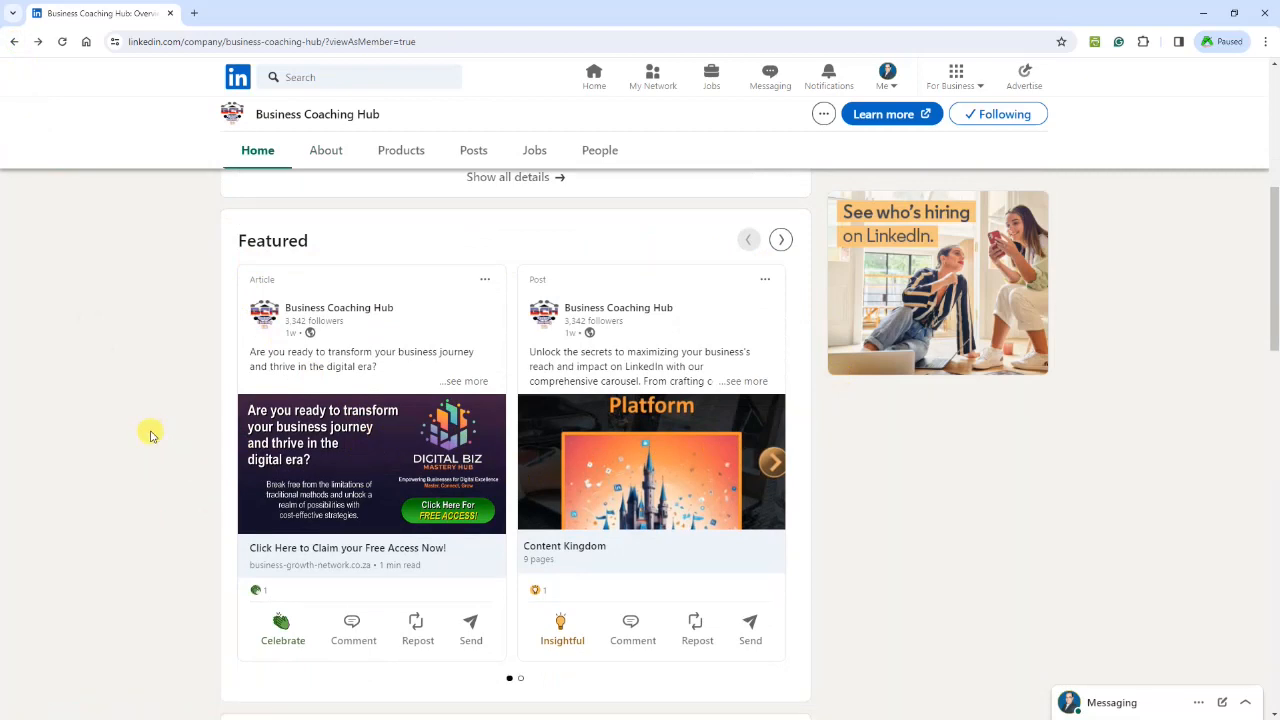
pyautogui.scroll(-5, 150, 435)
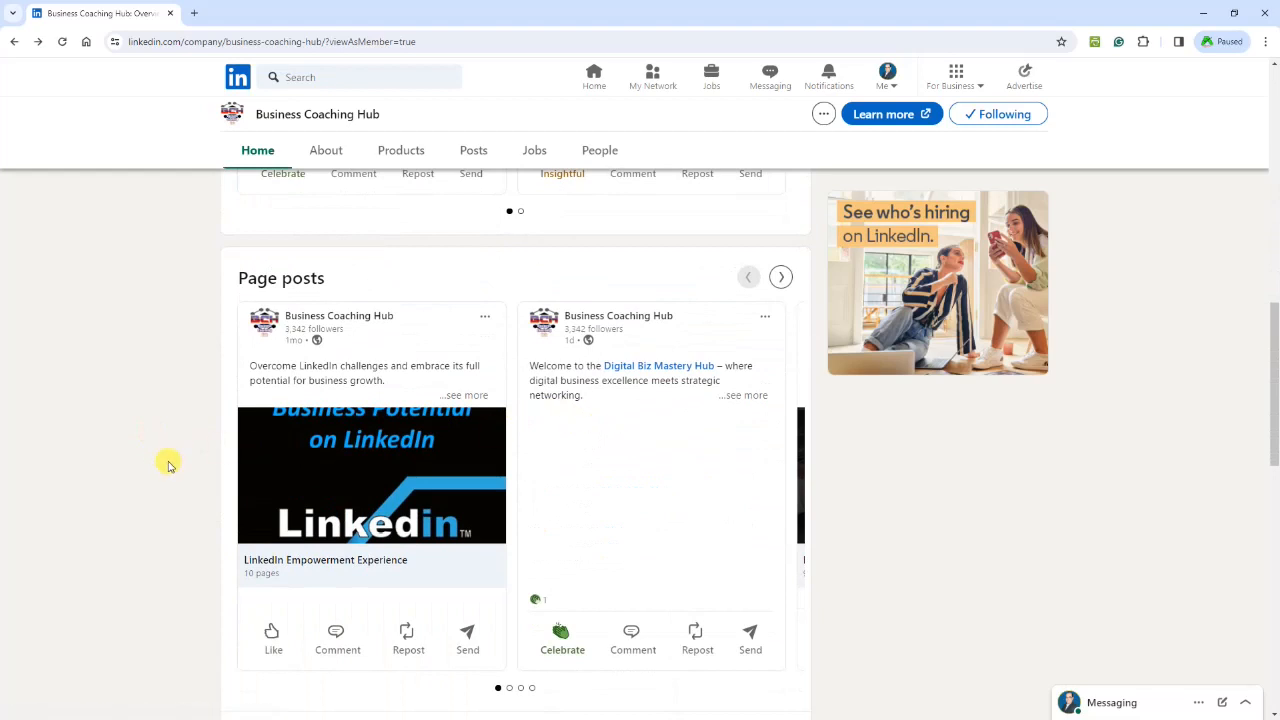
pyautogui.scroll(-5, 160, 455)
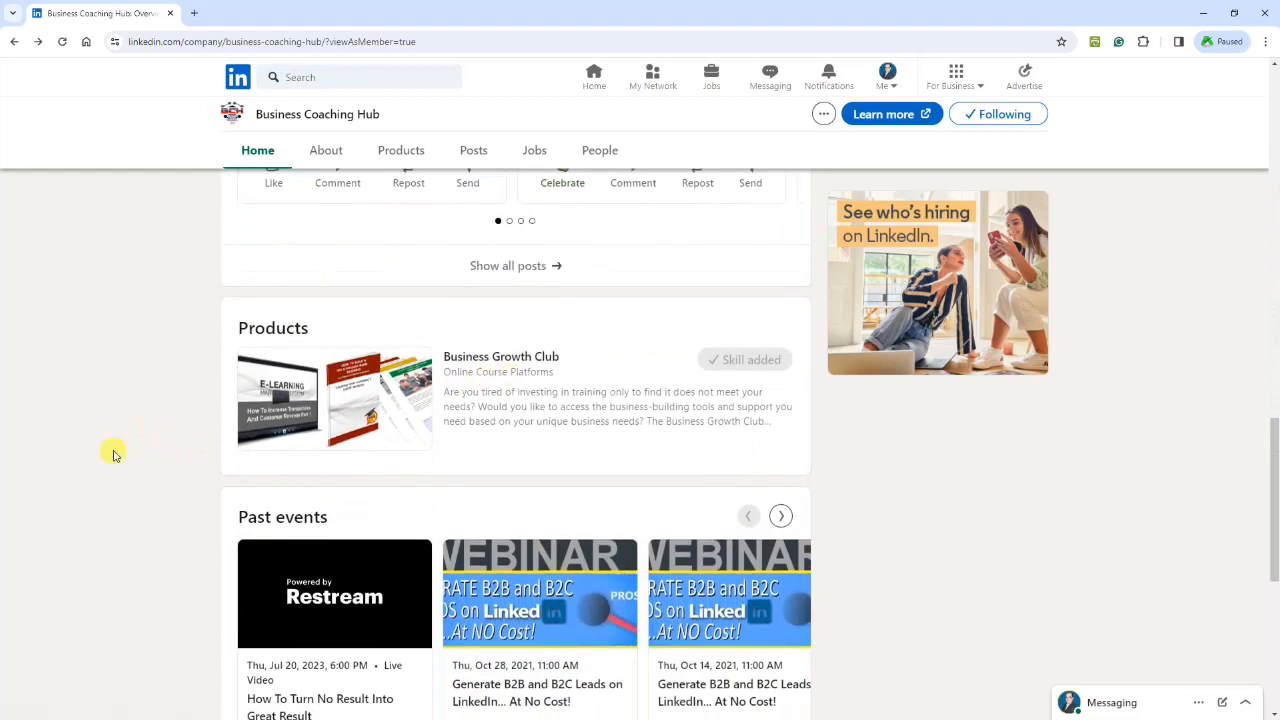
pyautogui.scroll(-2, 110, 435)
pyautogui.scroll(-1, 116, 435)
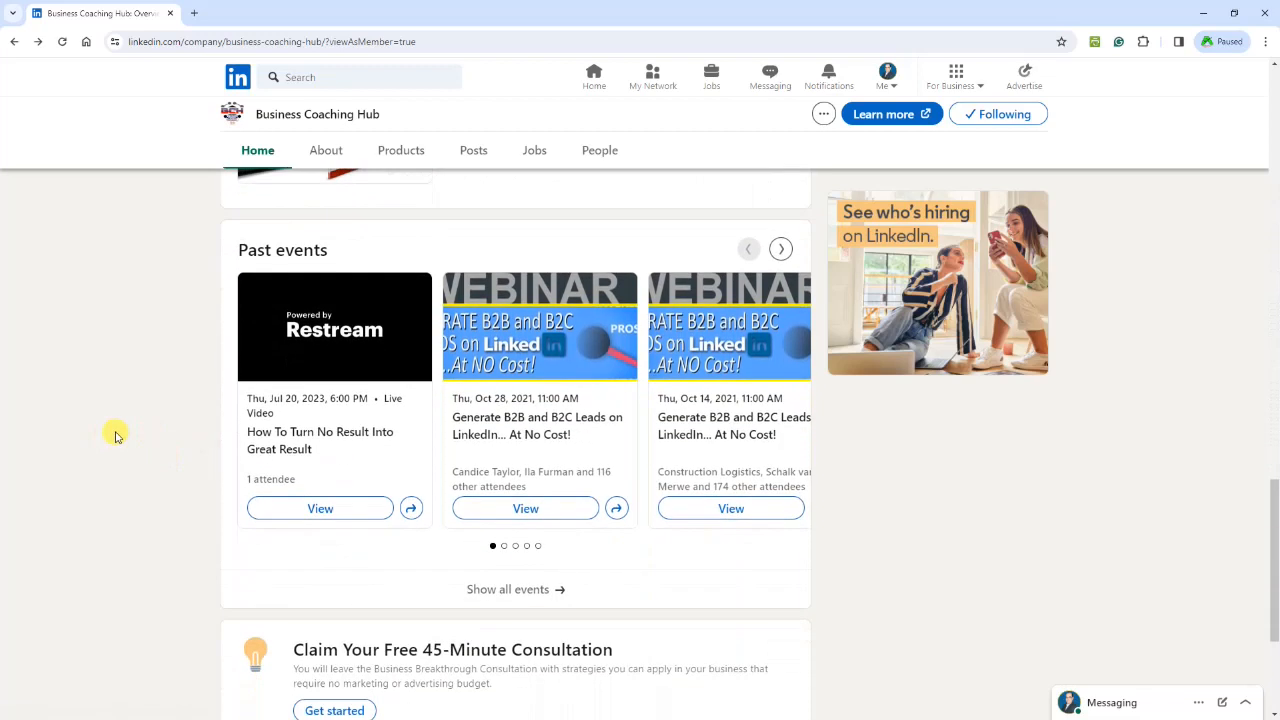
pyautogui.scroll(-3, 115, 435)
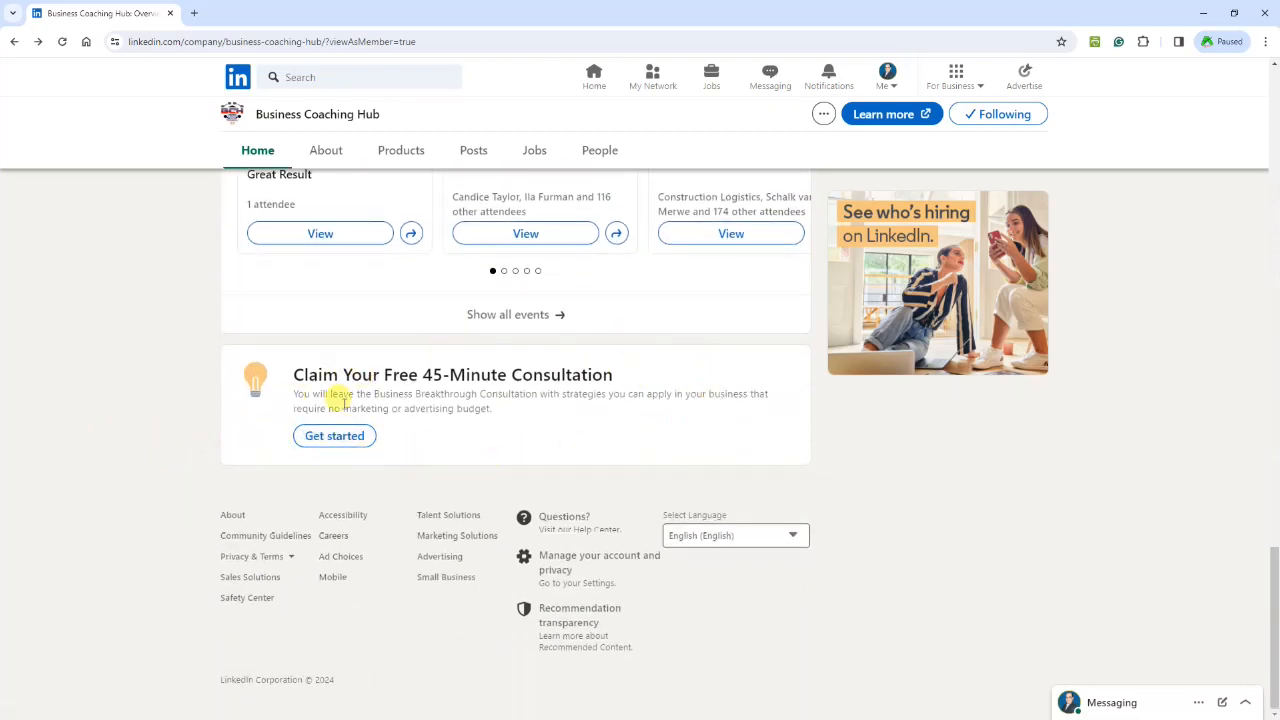
# - Open the free 45-minute consultation contact form, review its fields and consent option, and close it without submitting
pyautogui.click(332, 436)
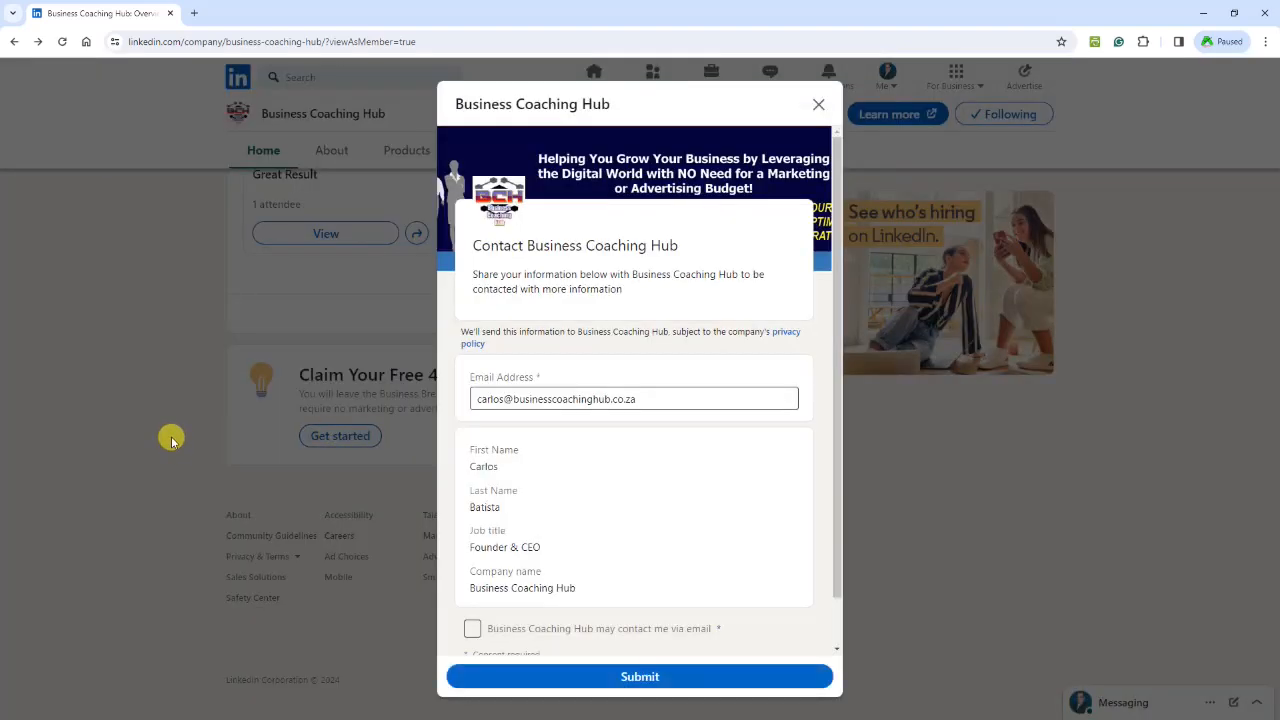
pyautogui.scroll(-1, 644, 530)
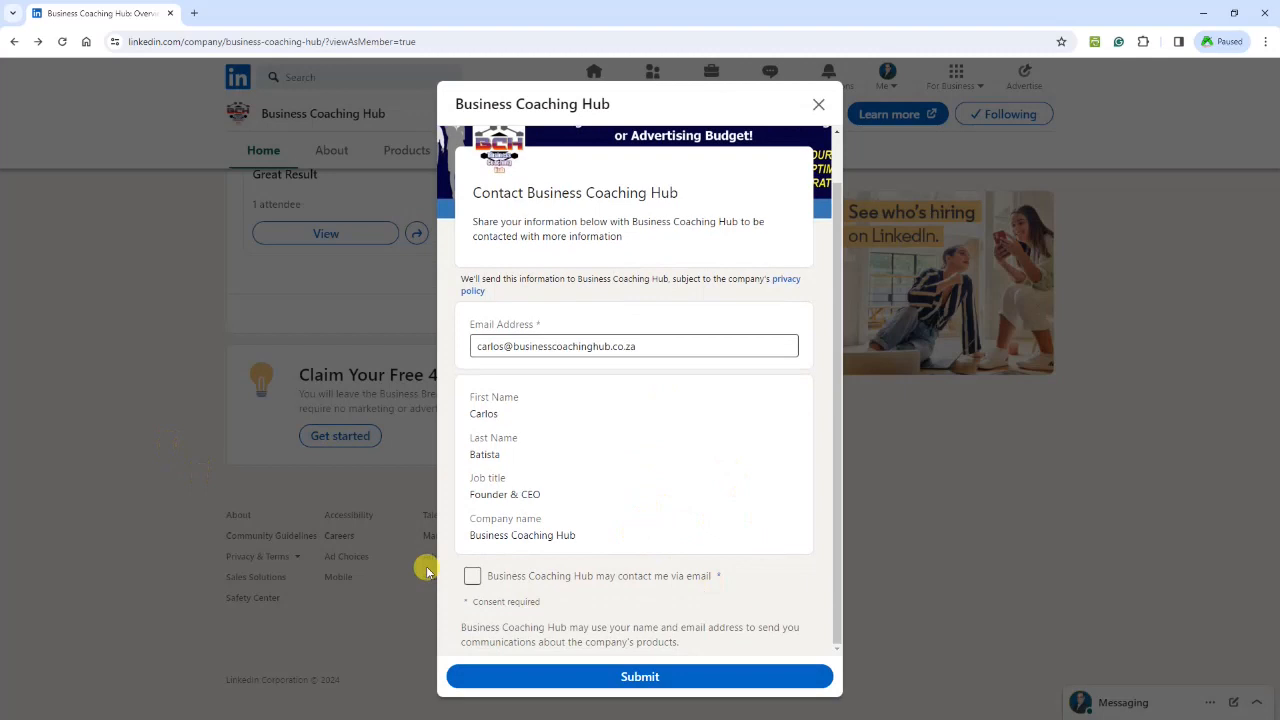
pyautogui.click(818, 107)
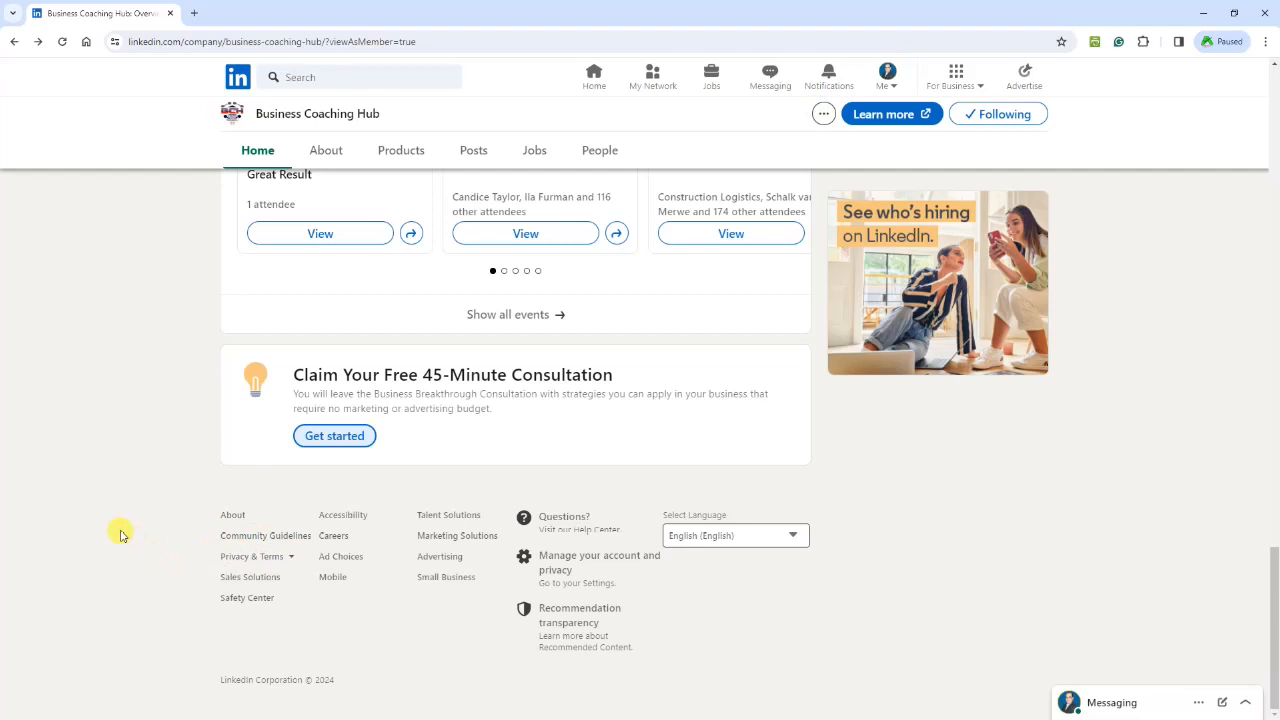
# - Return to the beginning of the Business Coaching Hub page and review its Affiliated pages list
pyautogui.scroll(5, 120, 531)
pyautogui.scroll(10, 120, 533)
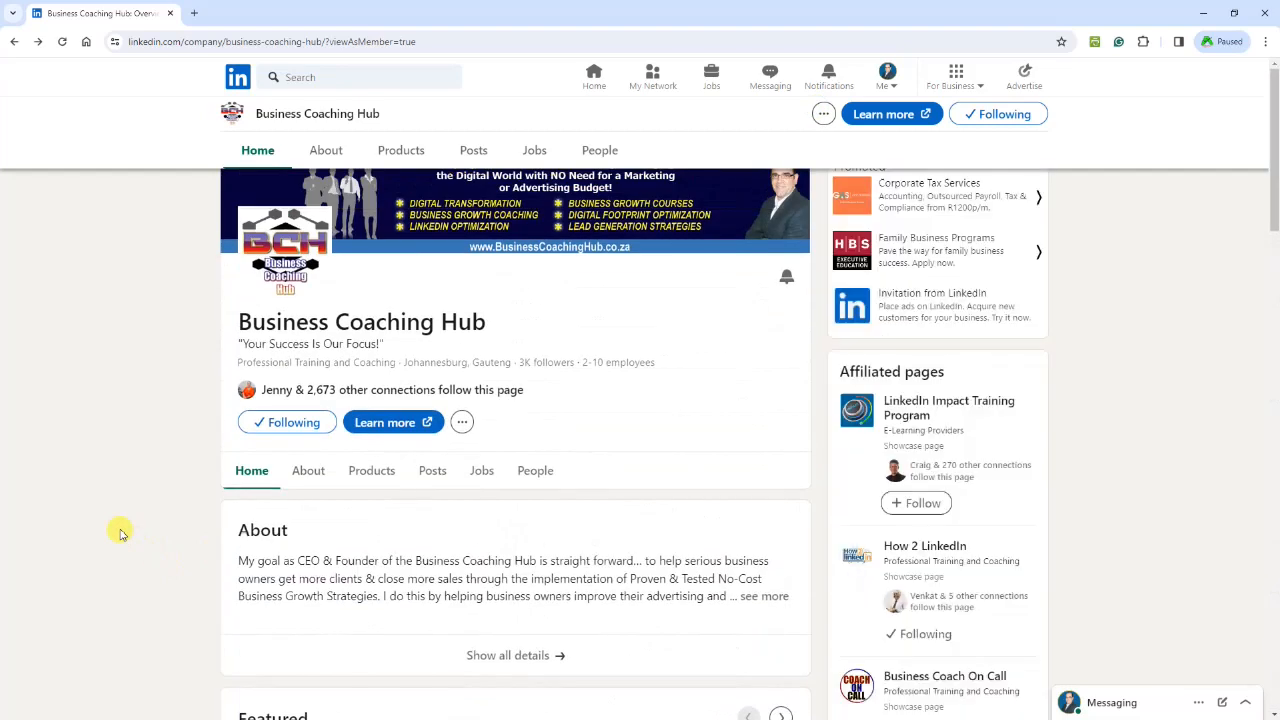
pyautogui.scroll(-1, 120, 533)
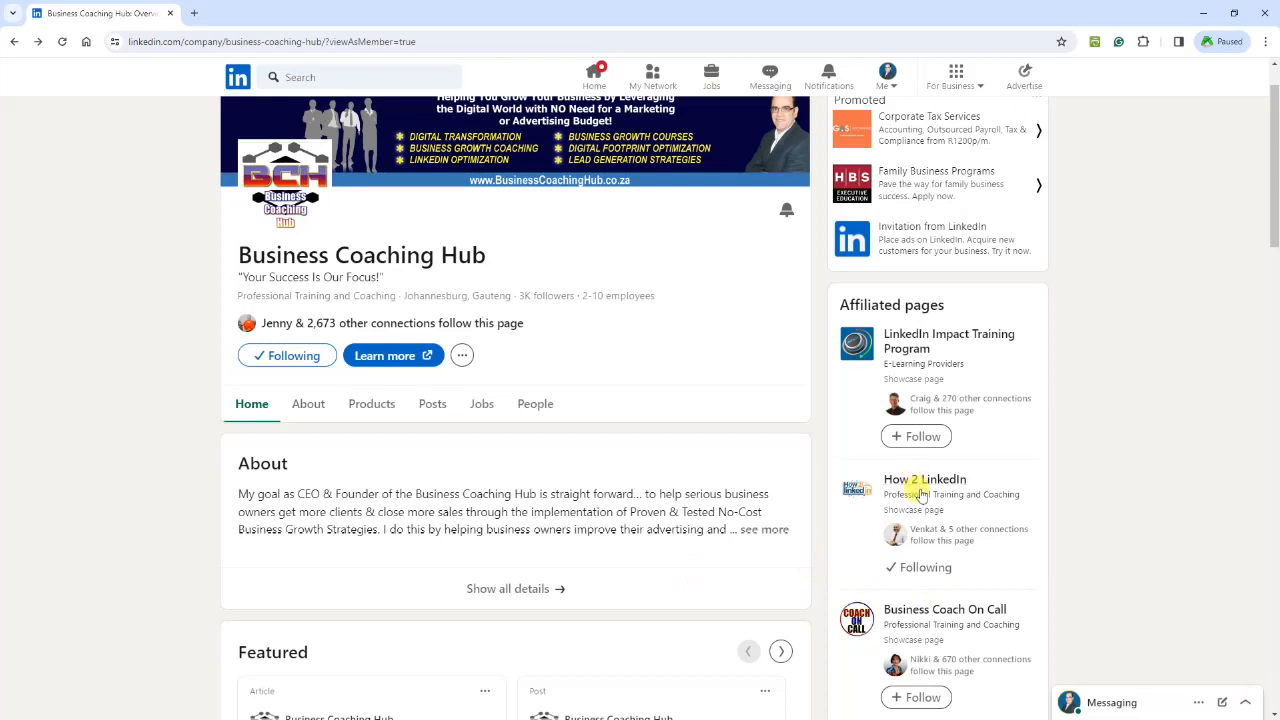
pyautogui.scroll(-2, 1190, 480)
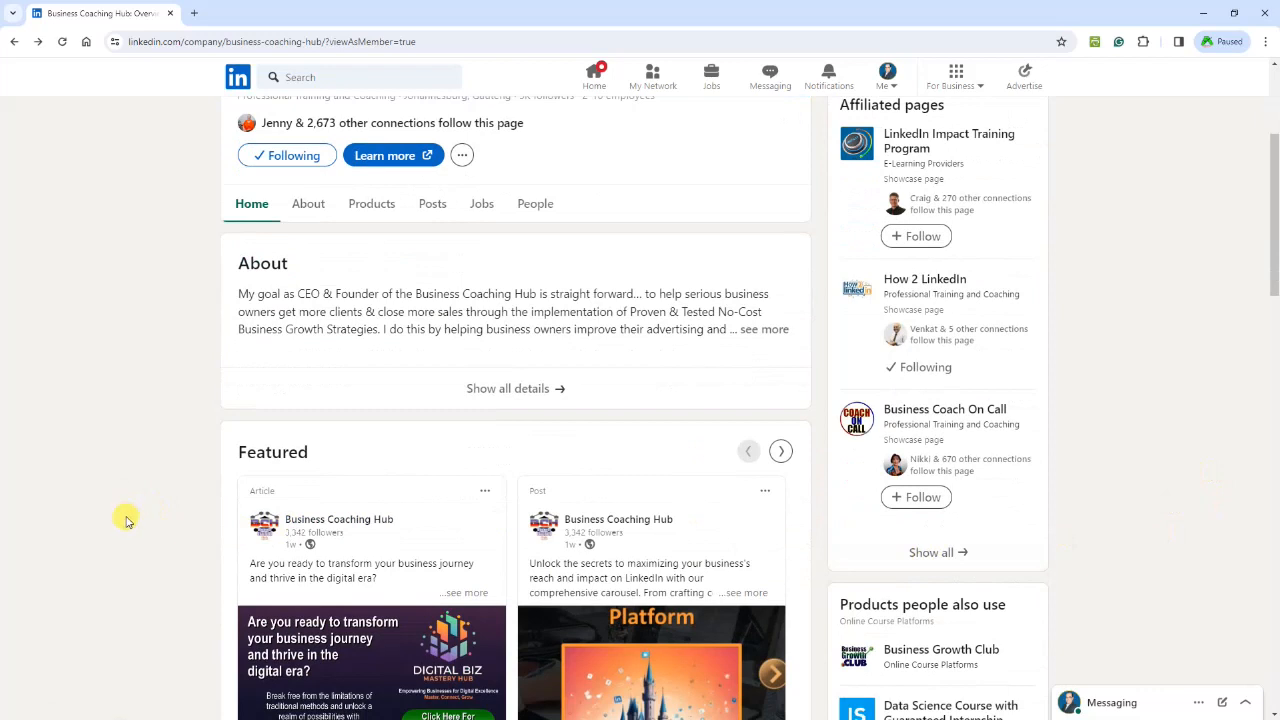
pyautogui.scroll(3, 104, 489)
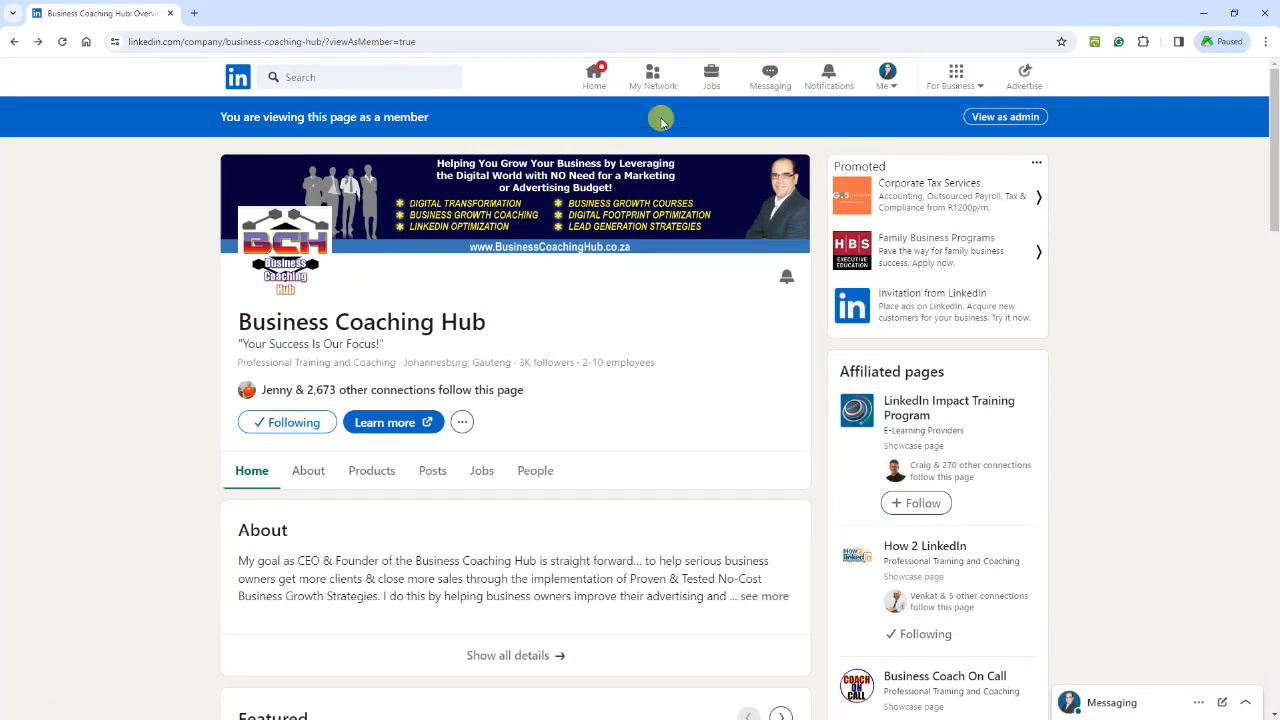
# - View the newsletters in My Network and open the Business Growth Strategies newsletter to look over its editions
pyautogui.click(653, 76)
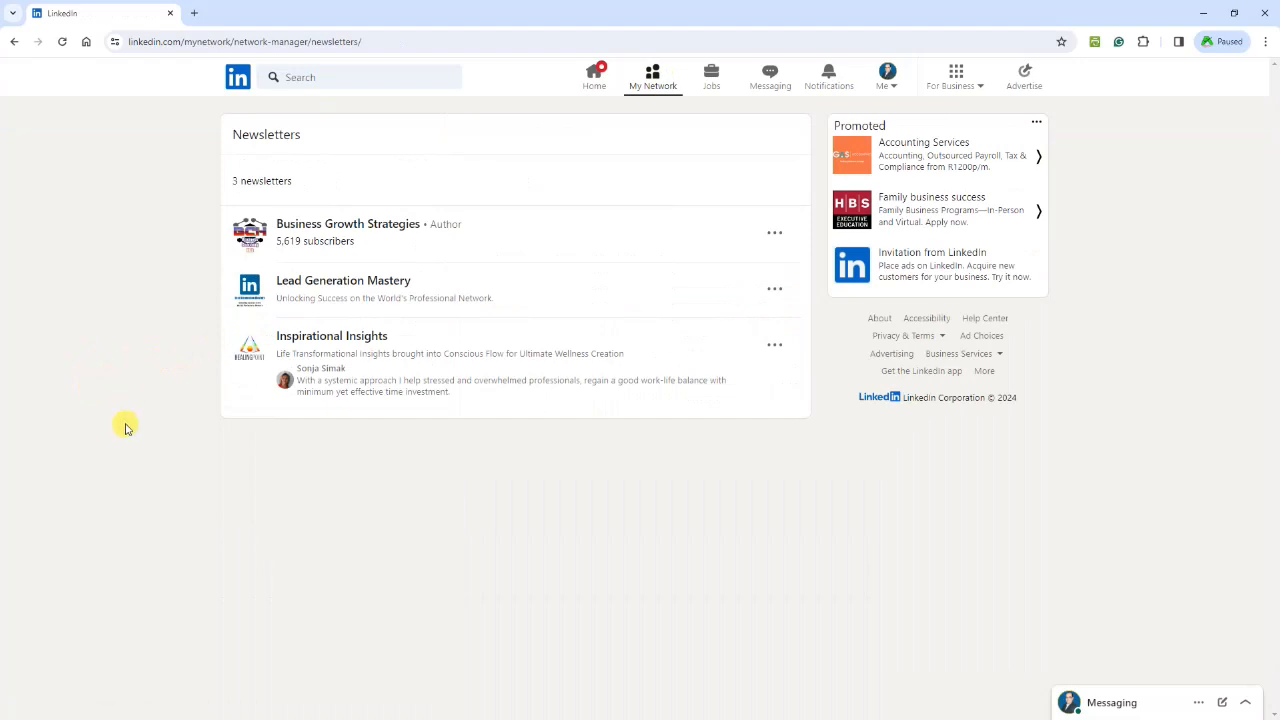
pyautogui.click(309, 225)
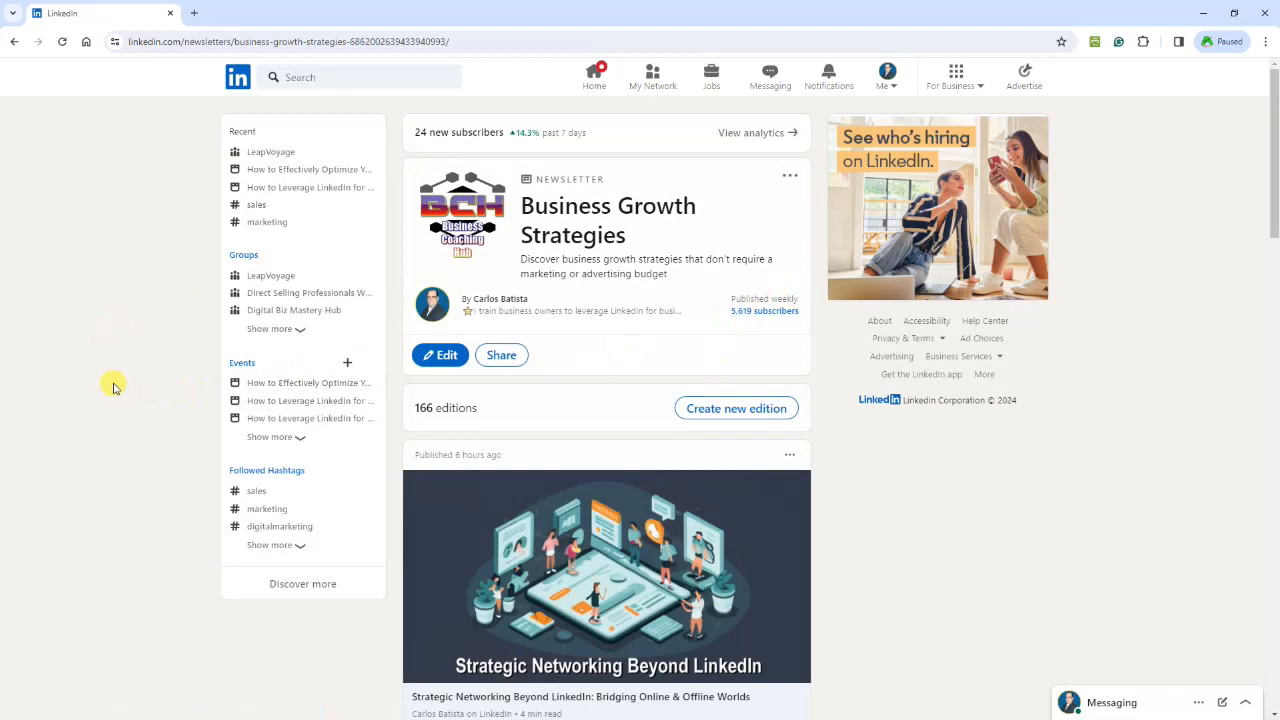
pyautogui.scroll(-2, 120, 395)
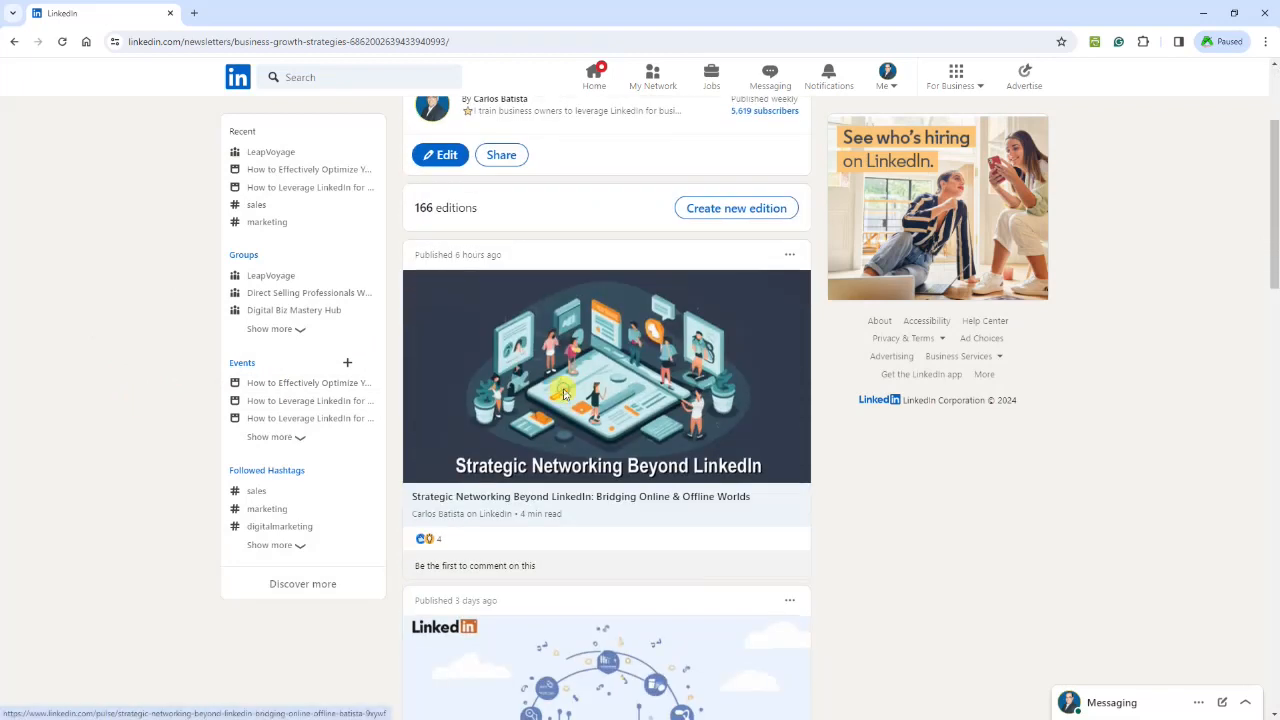
# - Open the newsletter edition "Strategic Networking Beyond LinkedIn" and read through the article to the ways-to-help offers
pyautogui.click(563, 396)
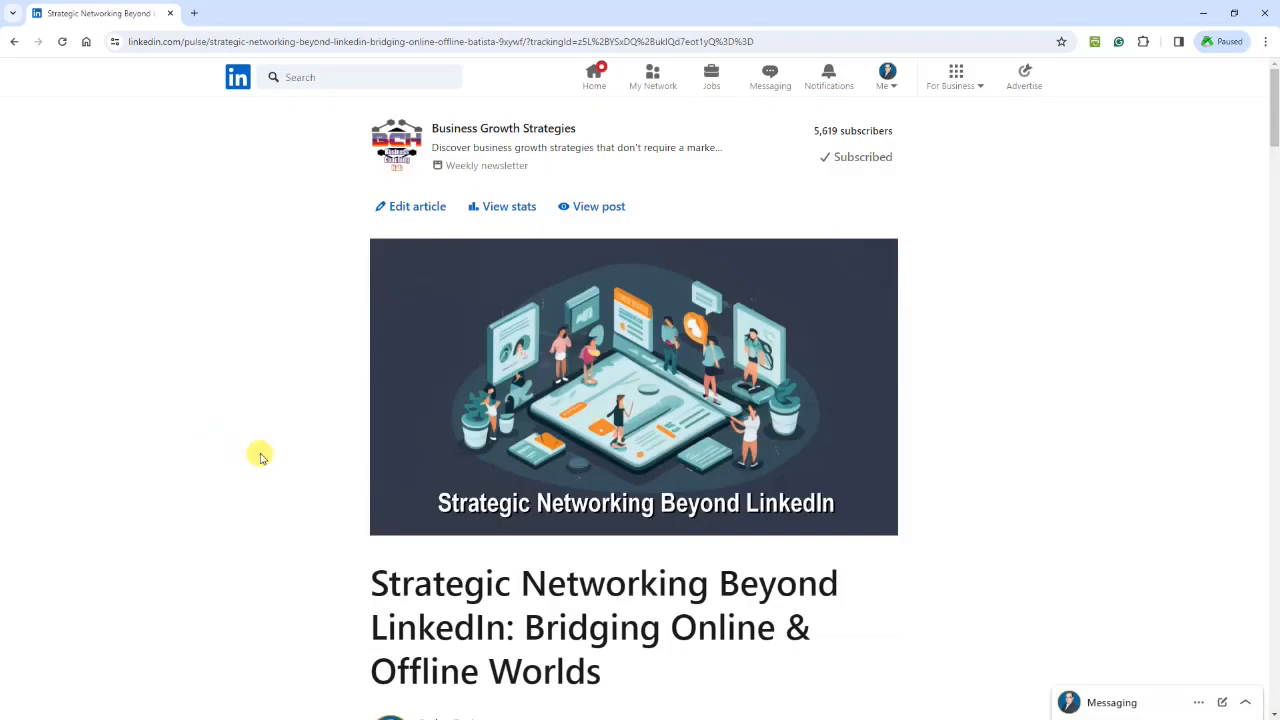
pyautogui.scroll(-8, 276, 440)
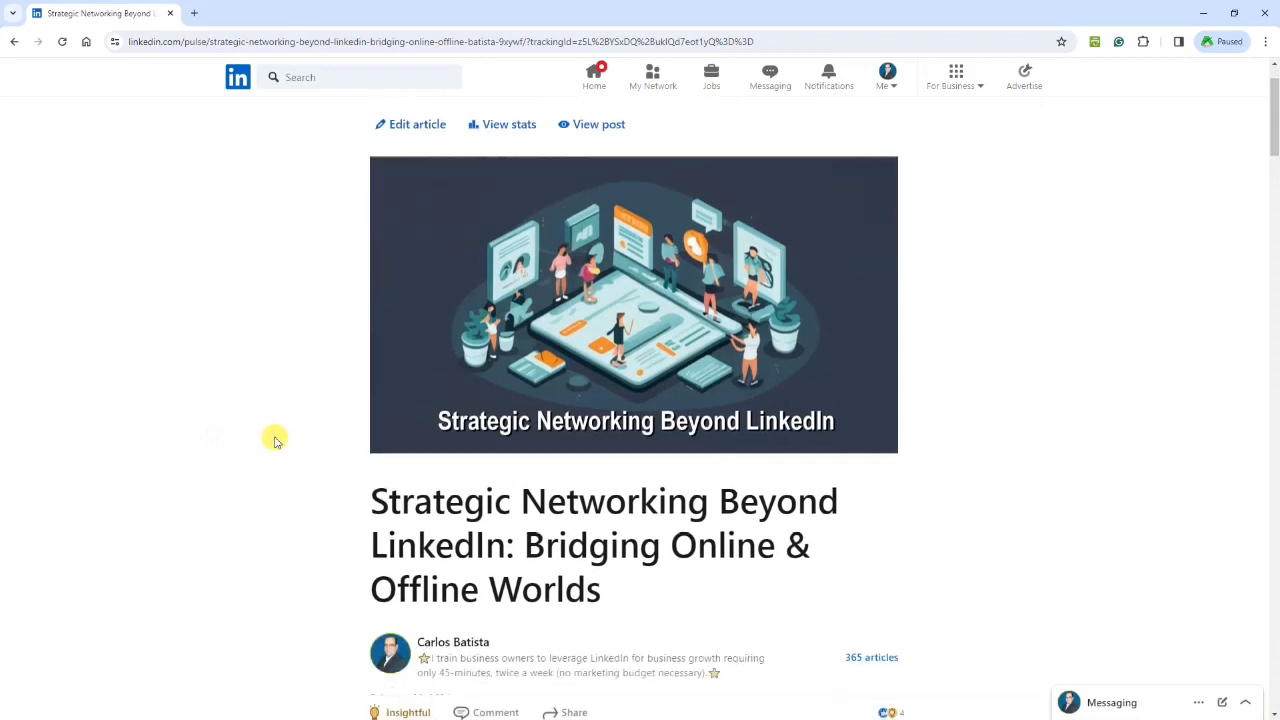
pyautogui.scroll(-12, 276, 440)
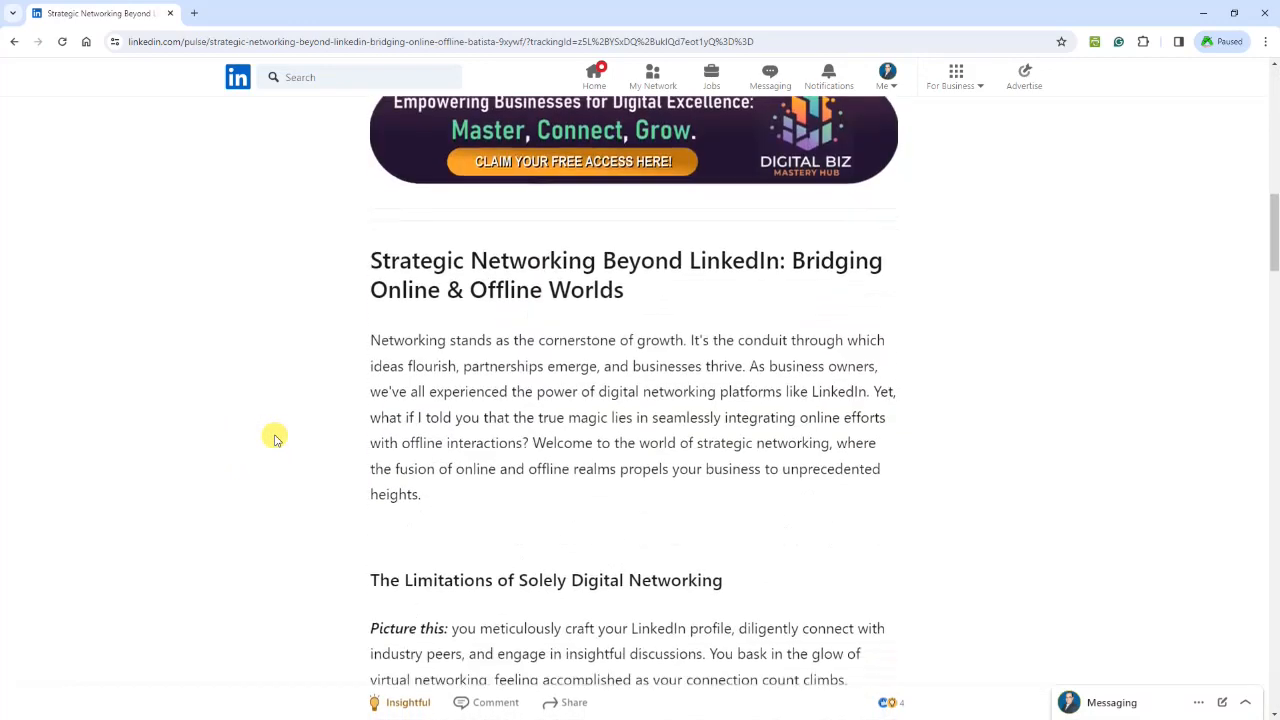
pyautogui.scroll(-12, 276, 440)
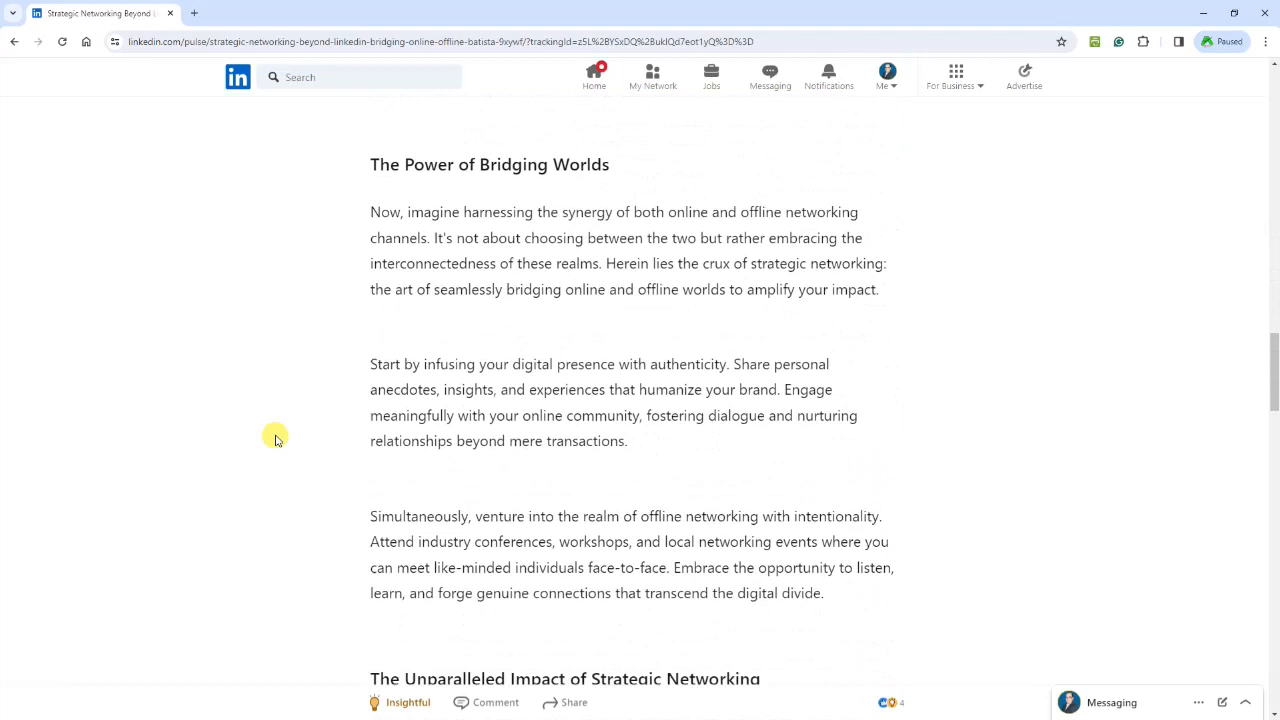
pyautogui.scroll(-12, 276, 440)
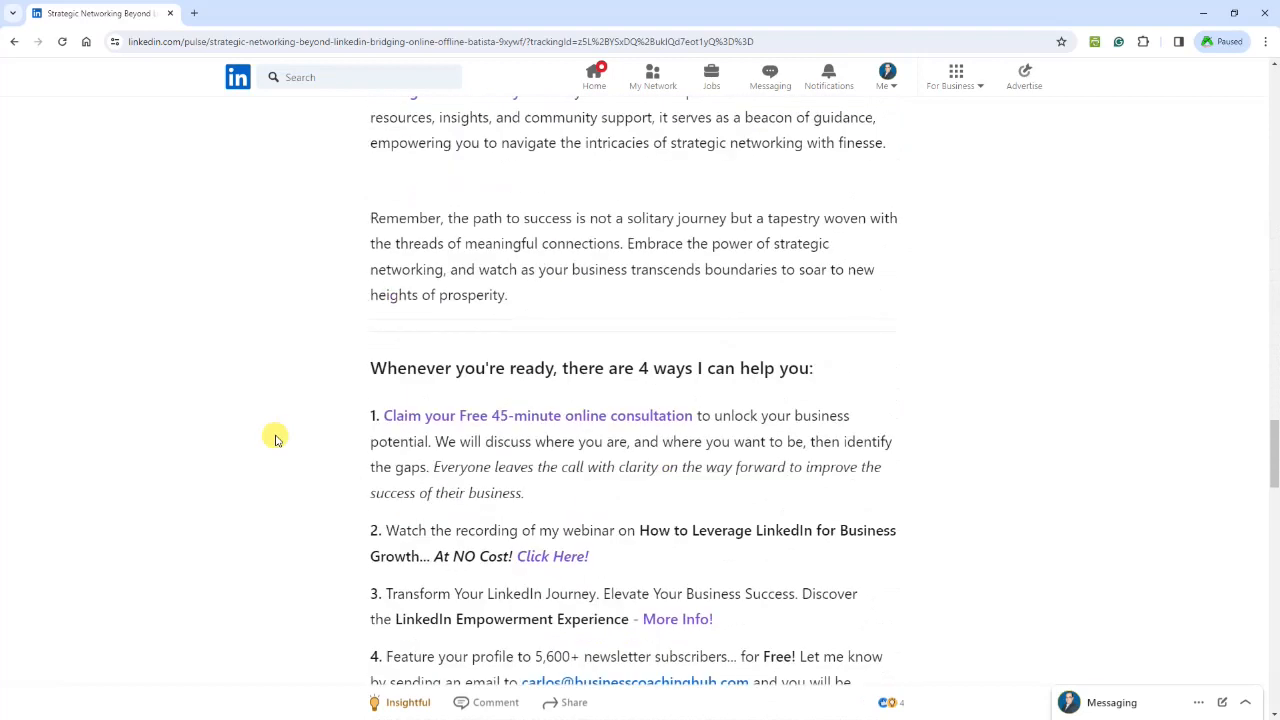
pyautogui.scroll(-6, 276, 440)
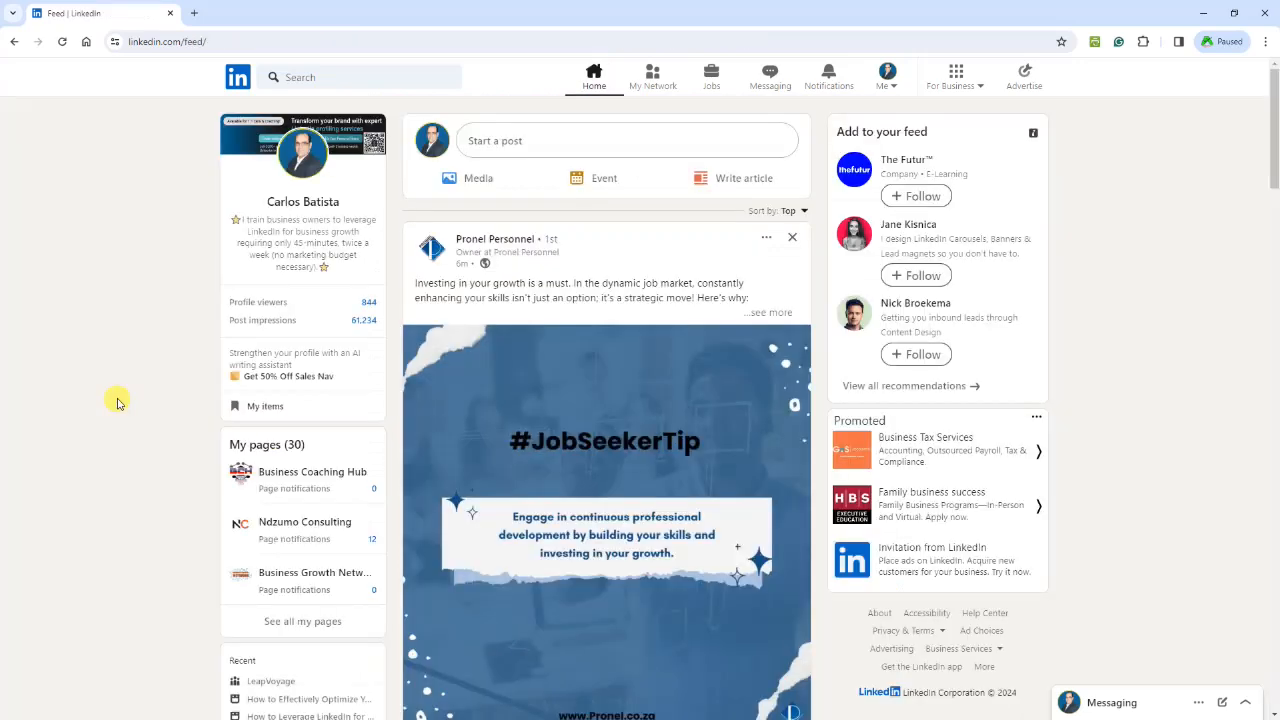
# - From the home feed, open the event "How to Effectively Optimize Your LinkedIn Profile for Business Growth" and review its details and comments
pyautogui.scroll(-5, 116, 402)
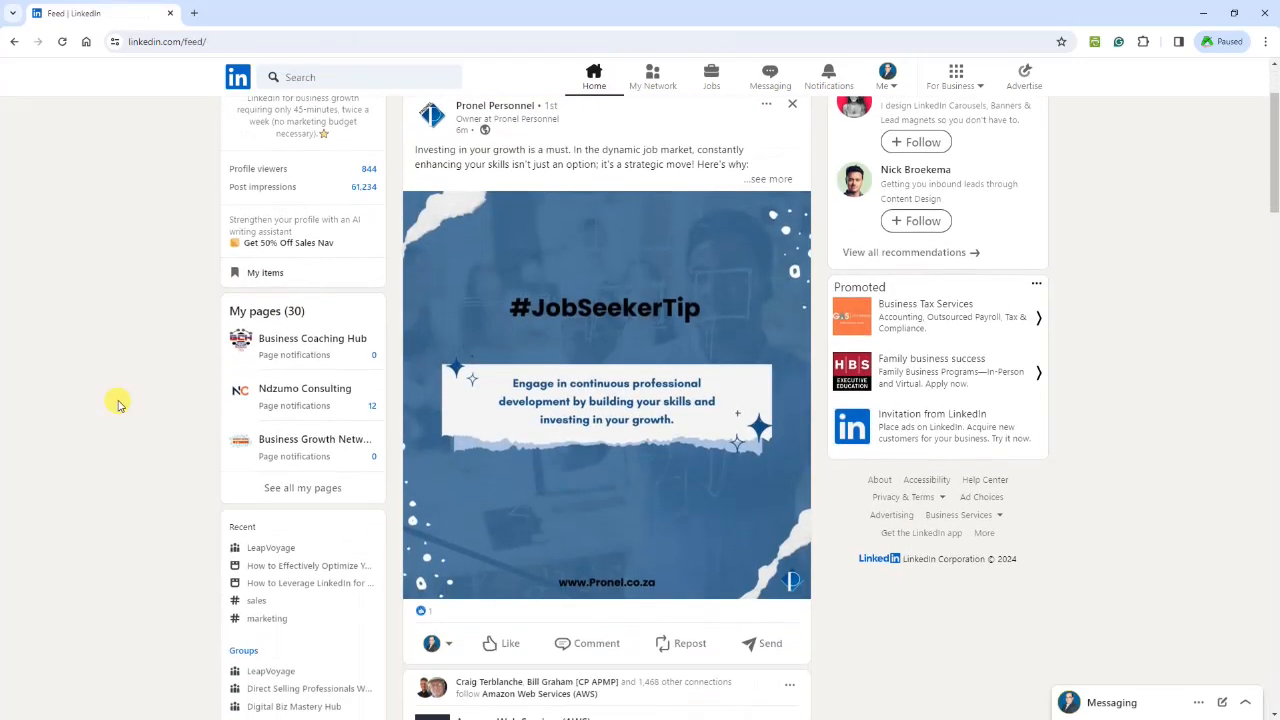
pyautogui.click(232, 380)
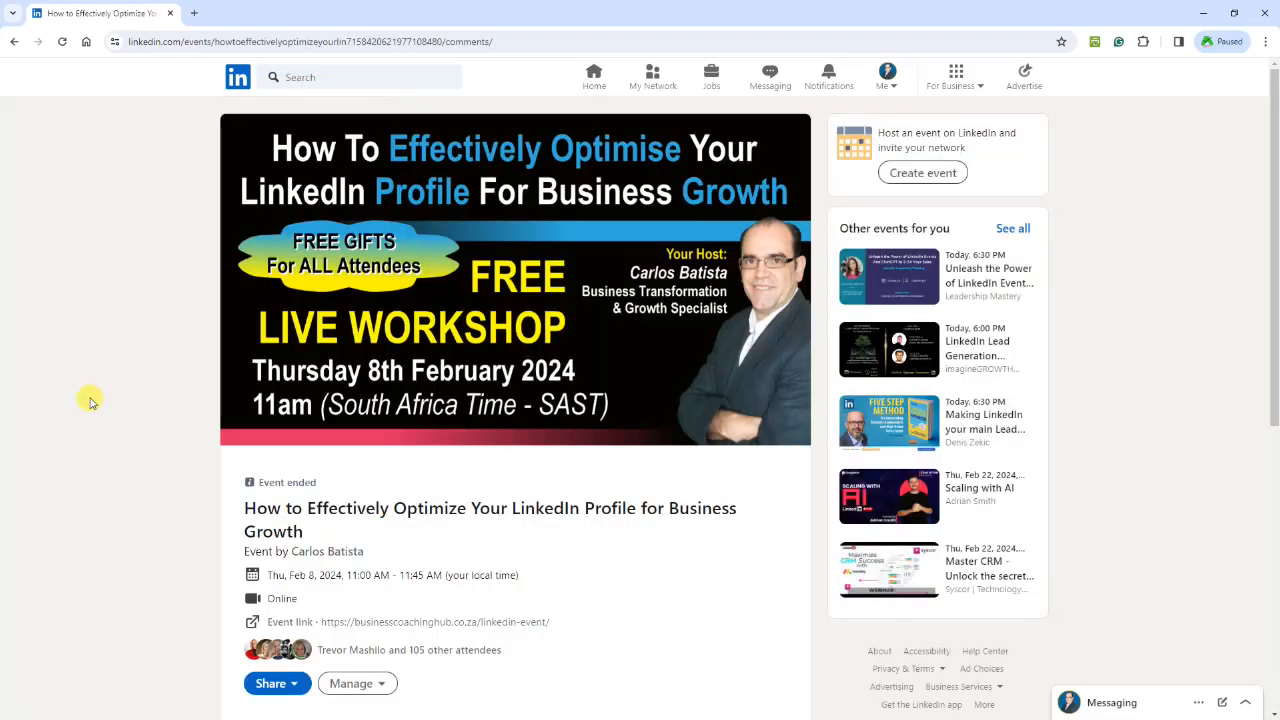
pyautogui.scroll(-1, 128, 423)
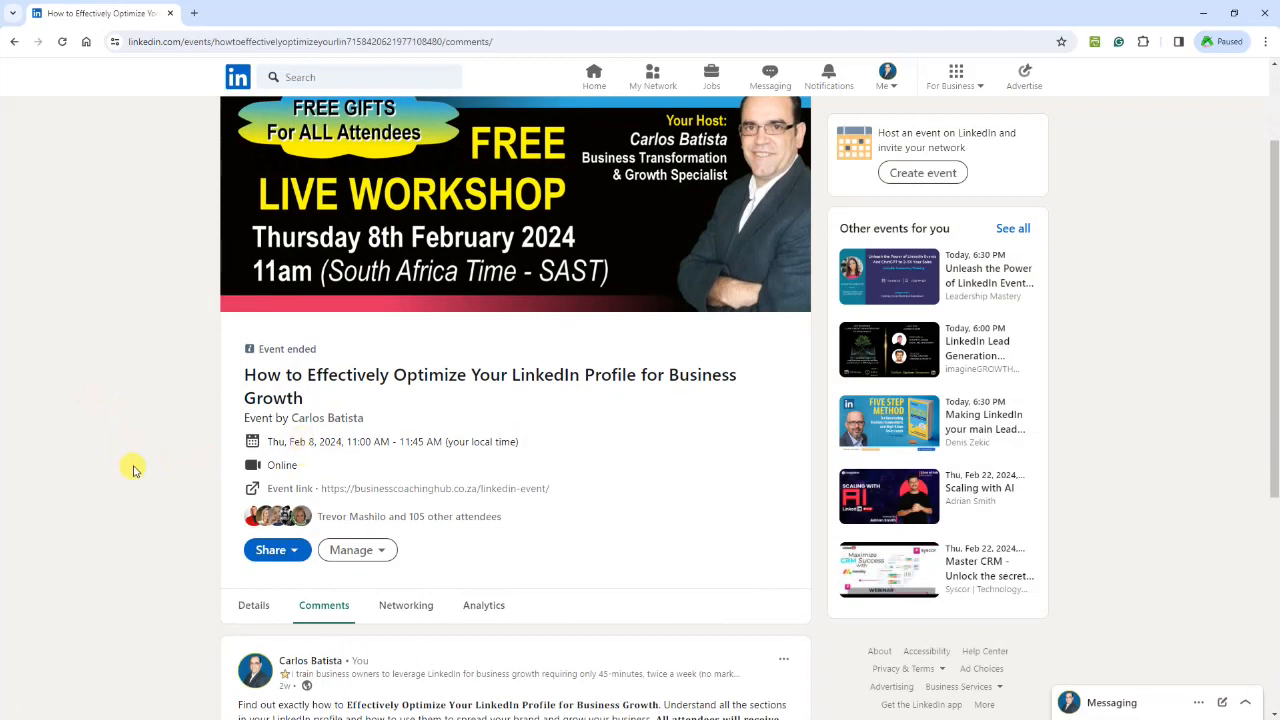
pyautogui.scroll(-1, 315, 495)
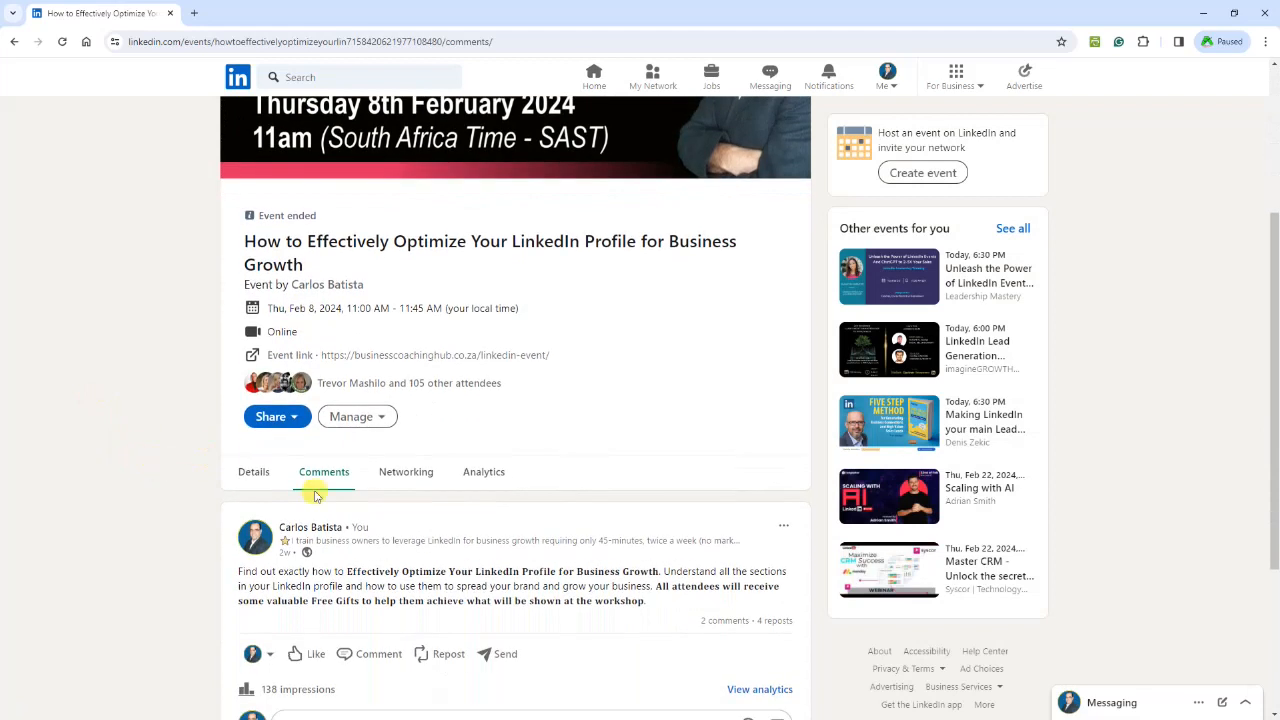
# - Open the event's attendee list and browse the people in it
pyautogui.click(432, 383)
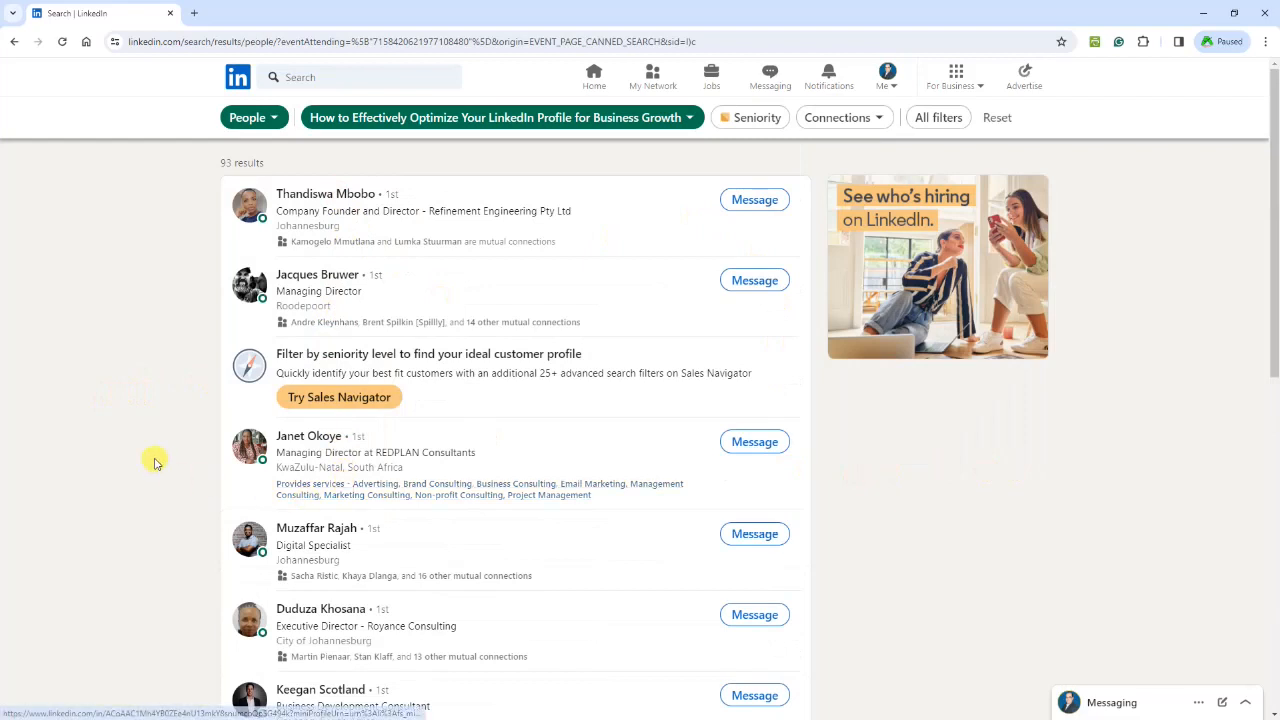
pyautogui.scroll(-4, 155, 460)
pyautogui.scroll(4, 157, 468)
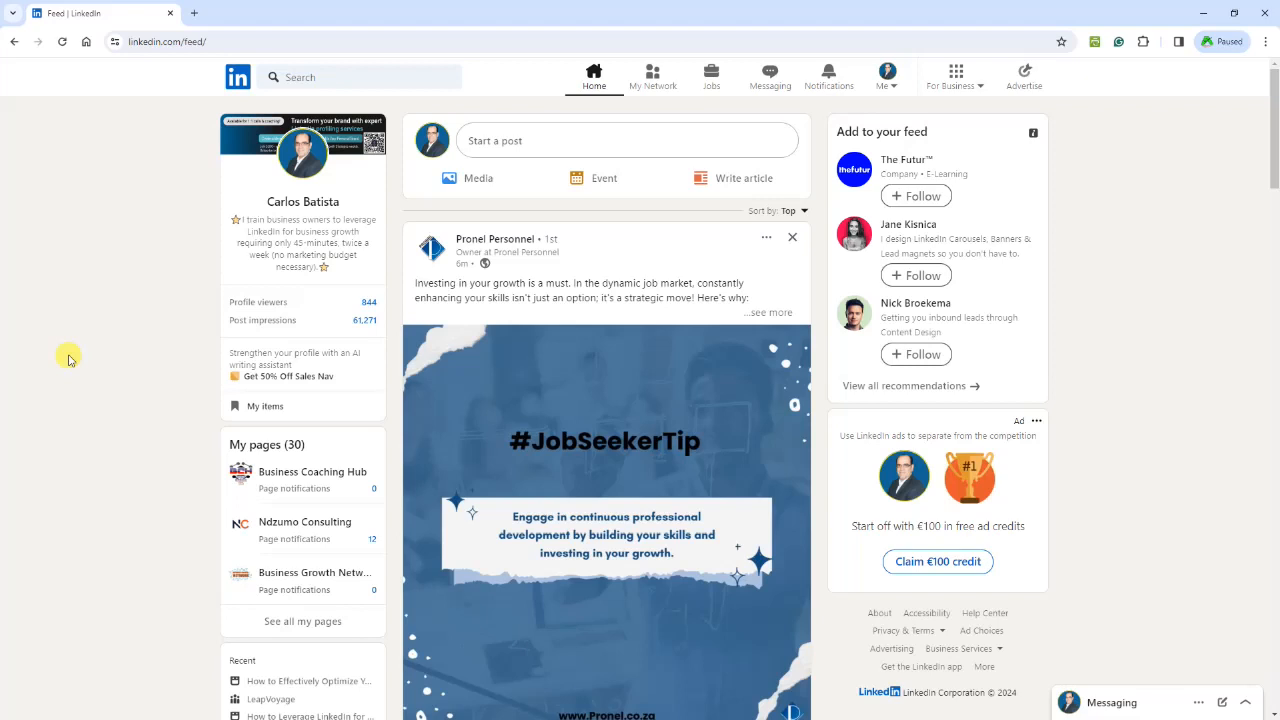
# - Start a post, try the Connections only and Anyone visibility options in its settings, and back out without applying them
pyautogui.click(514, 139)
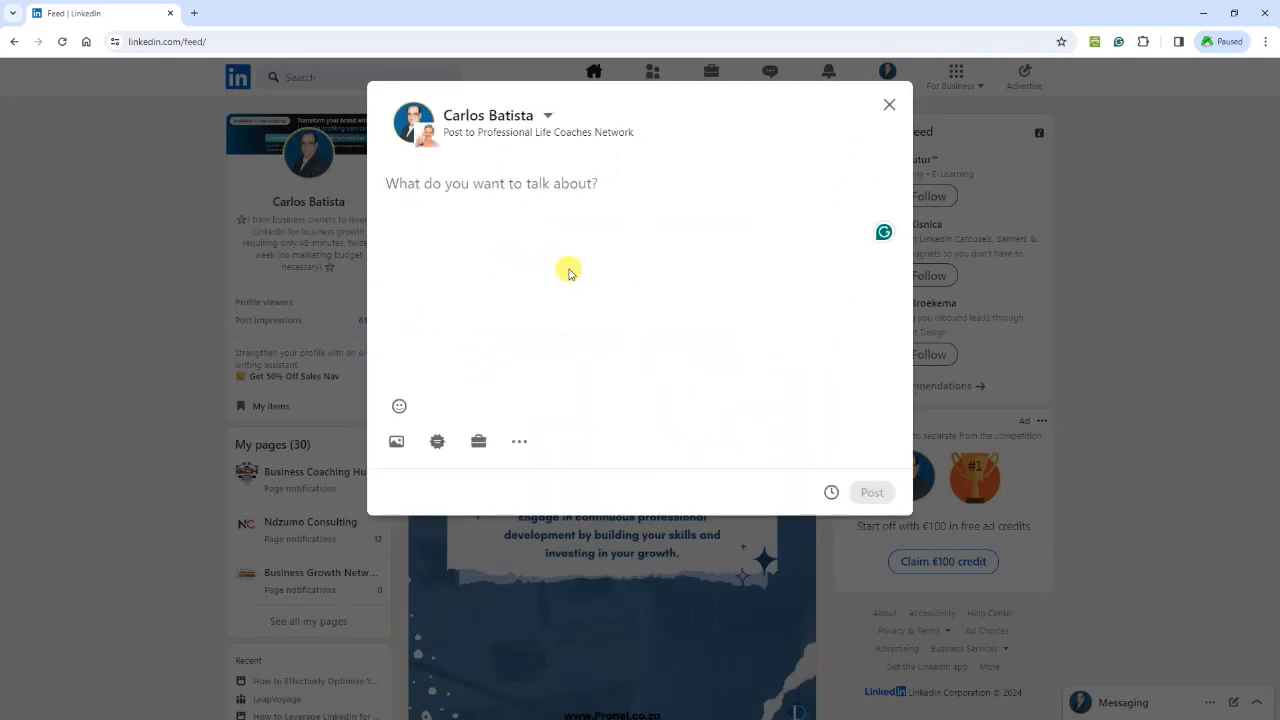
pyautogui.click(545, 119)
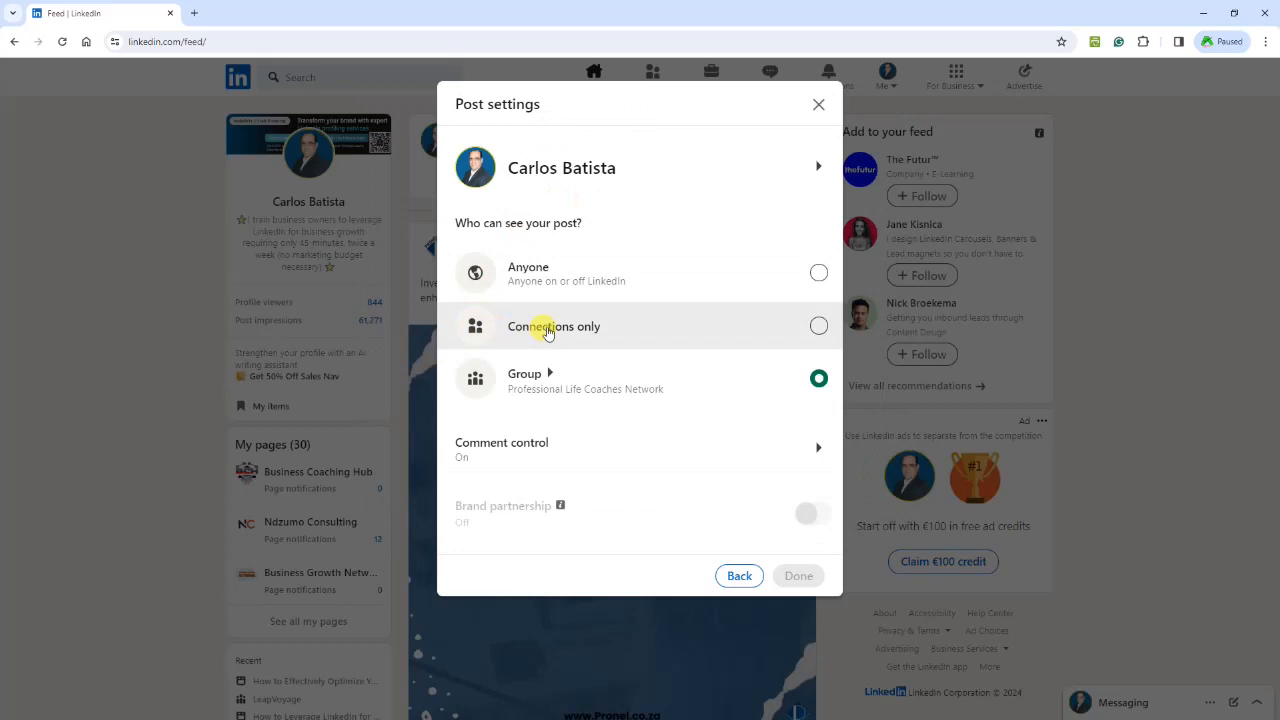
pyautogui.click(546, 333)
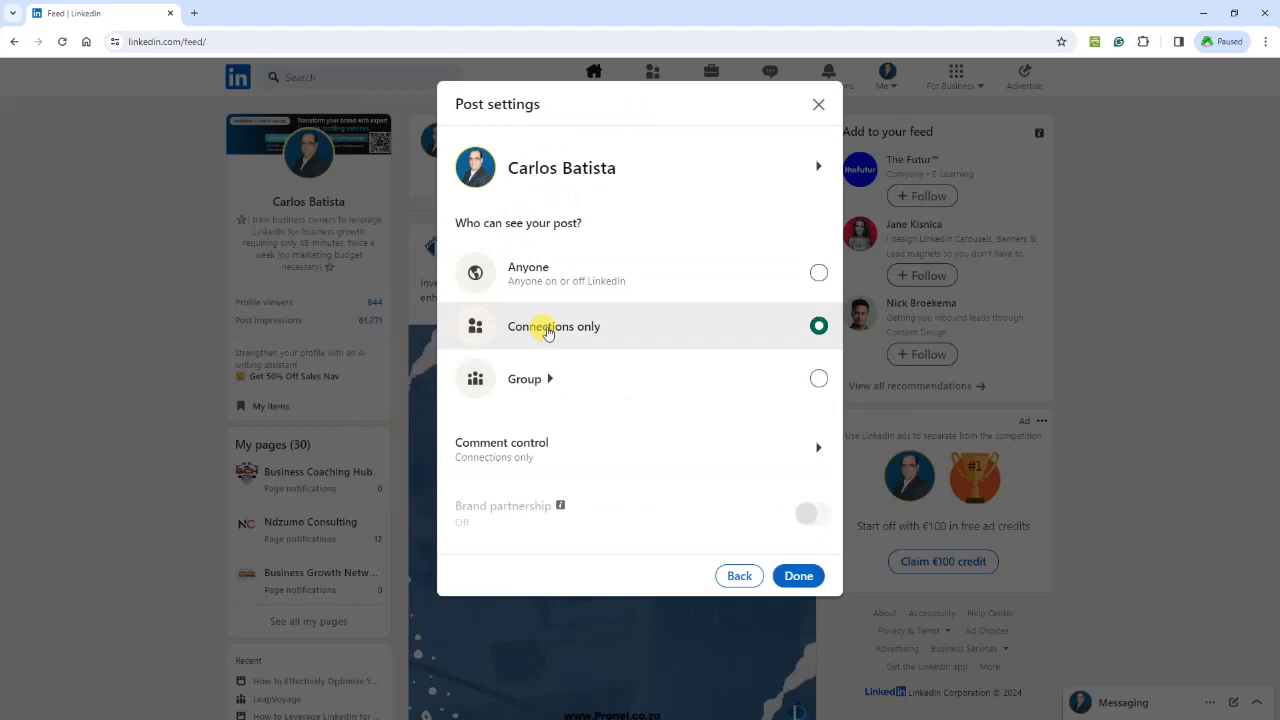
pyautogui.click(553, 276)
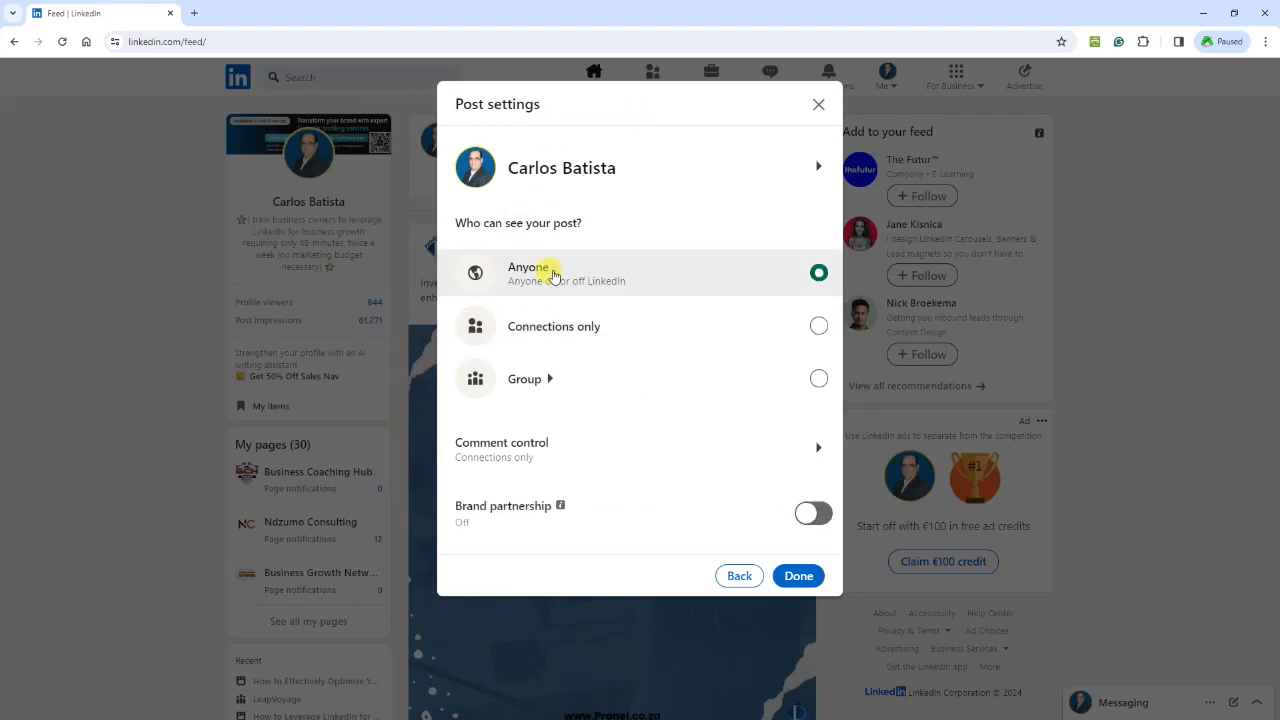
pyautogui.click(737, 576)
# - Open the Groups page from the home feed, browse the full list of joined groups, and return to its beginning
pyautogui.scroll(-6, 99, 308)
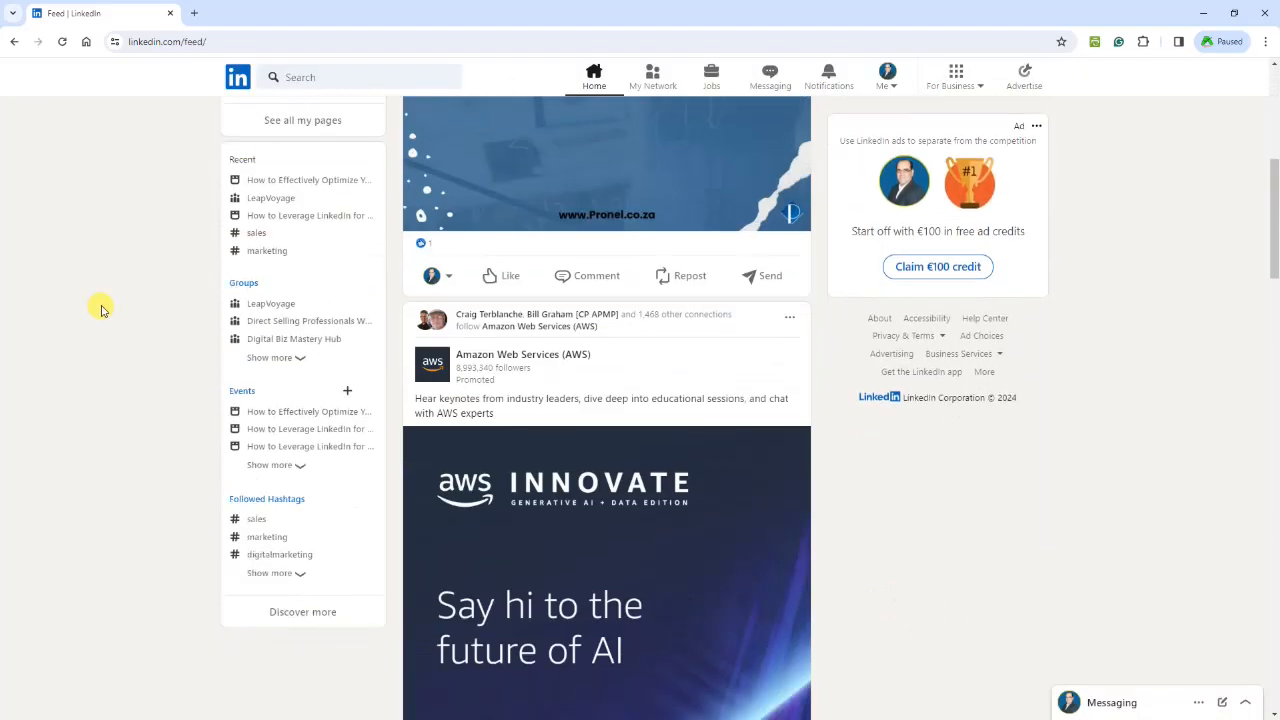
pyautogui.click(242, 252)
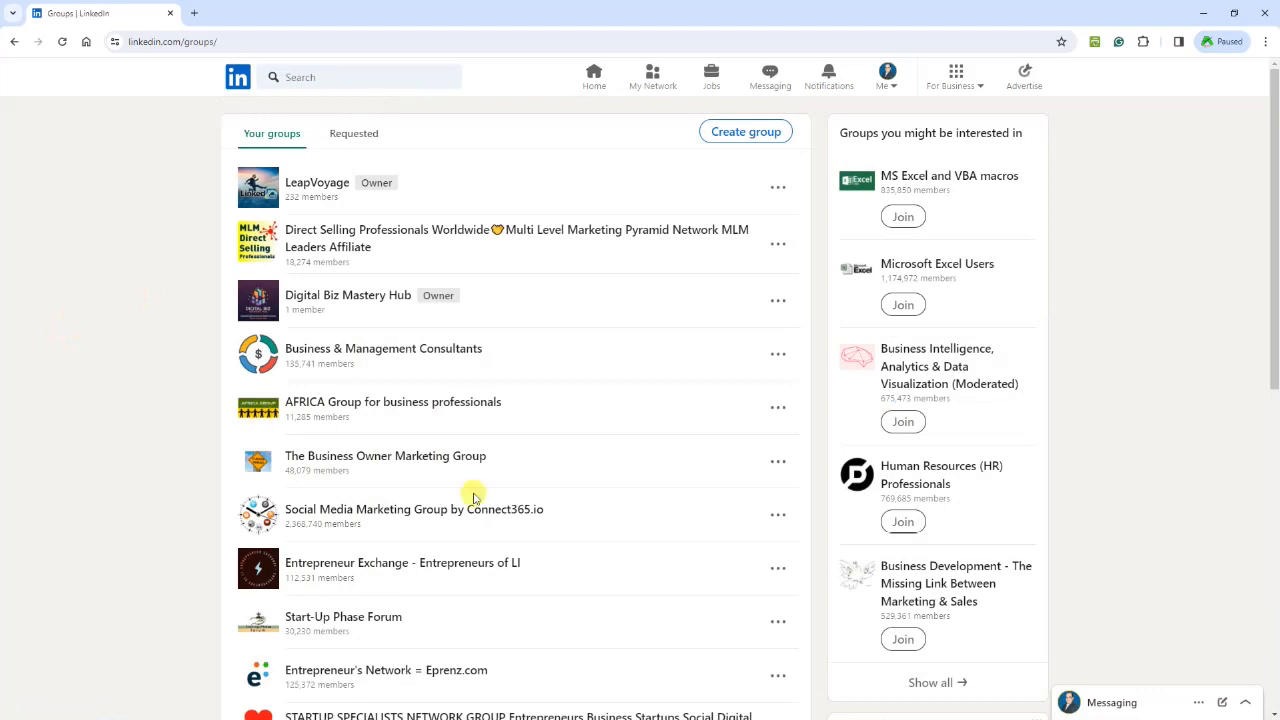
pyautogui.scroll(-4, 540, 494)
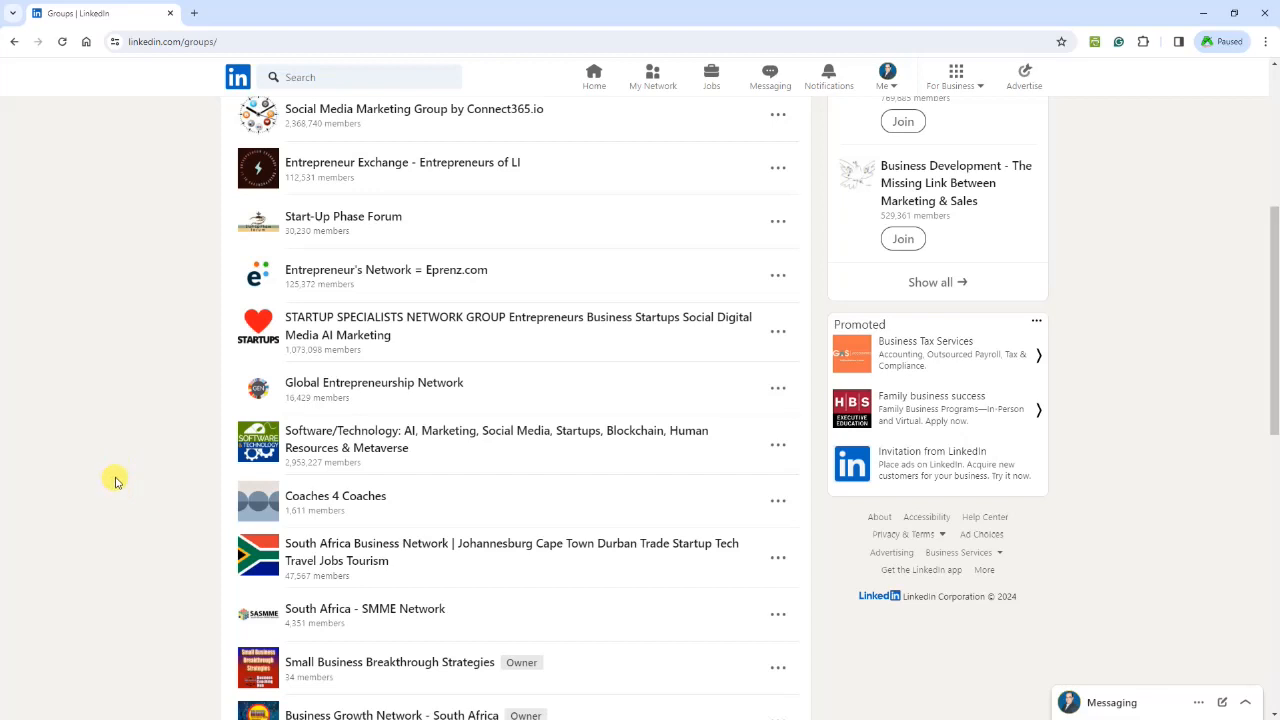
pyautogui.scroll(4, 119, 476)
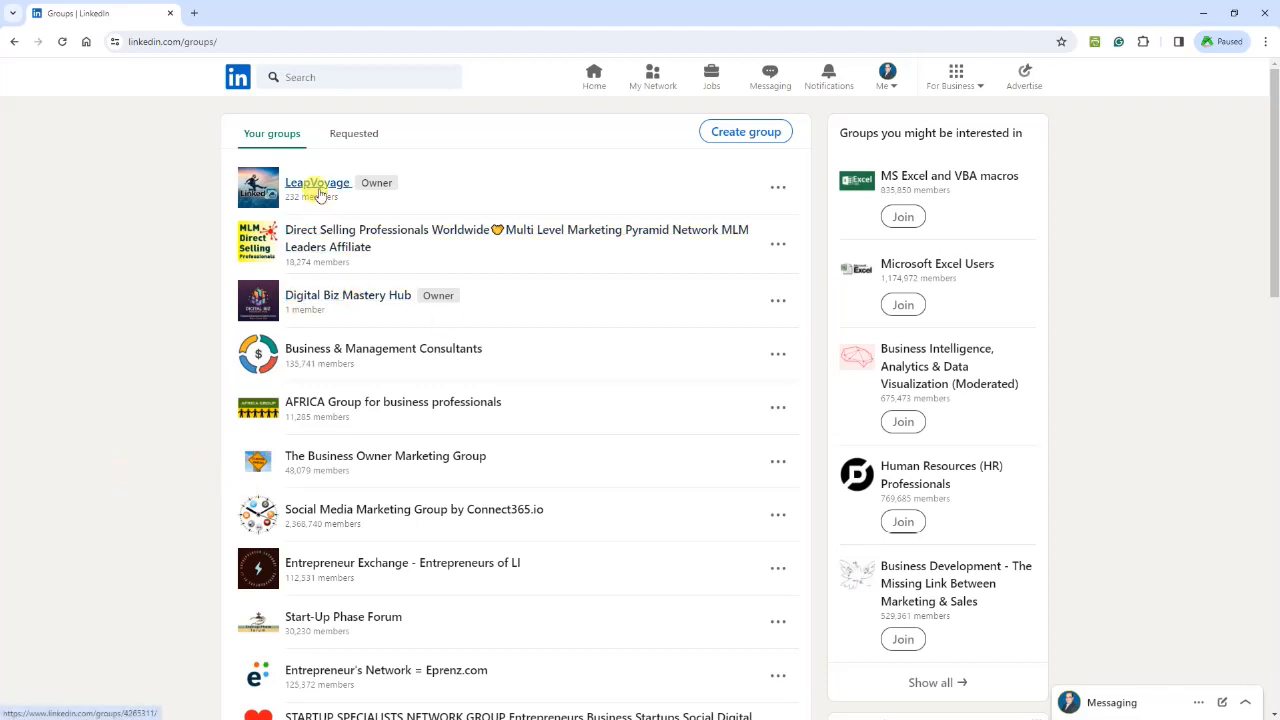
# - Return to the home feed, open the analytics and tools dashboard, and show the post impressions analytics
pyautogui.click(594, 75)
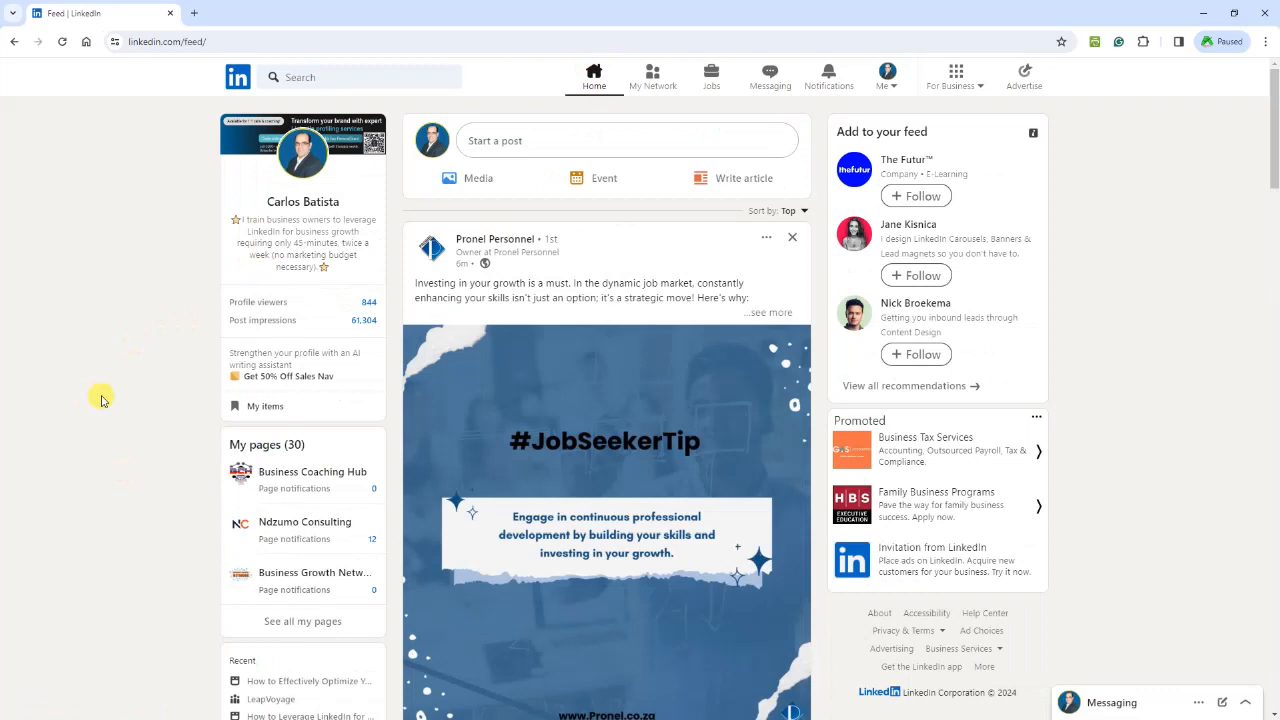
pyautogui.click(251, 326)
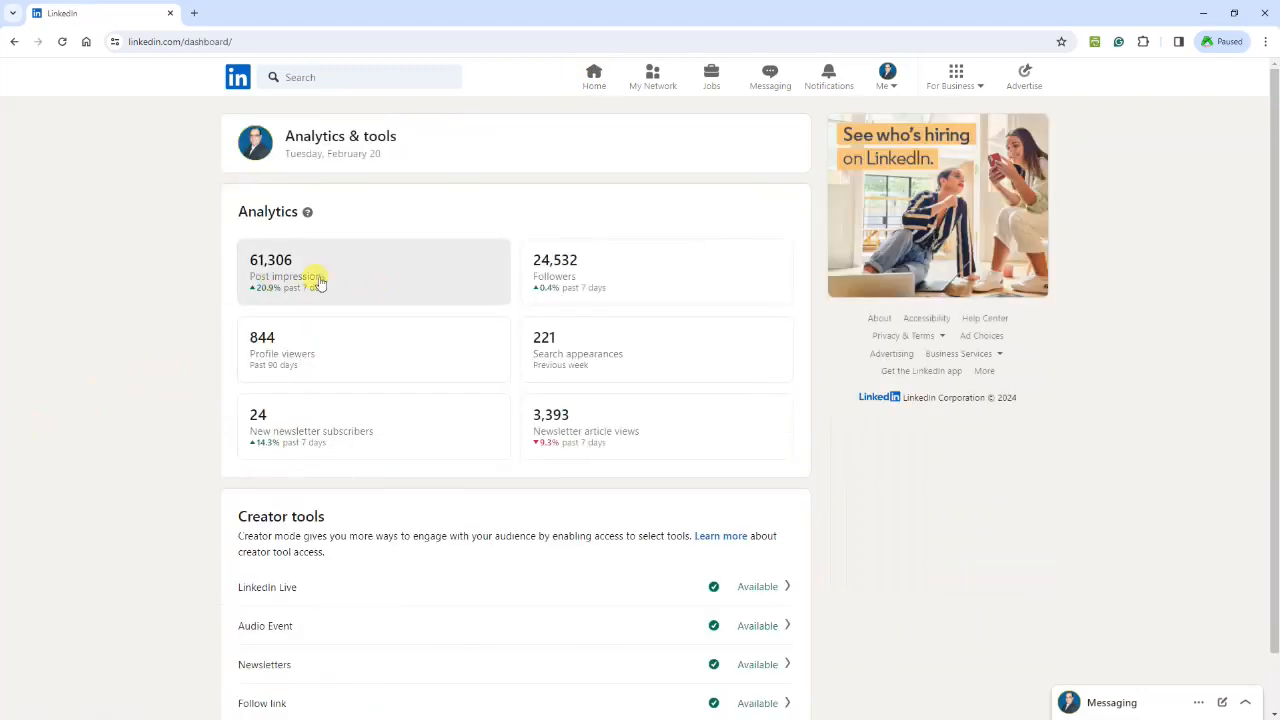
pyautogui.click(330, 278)
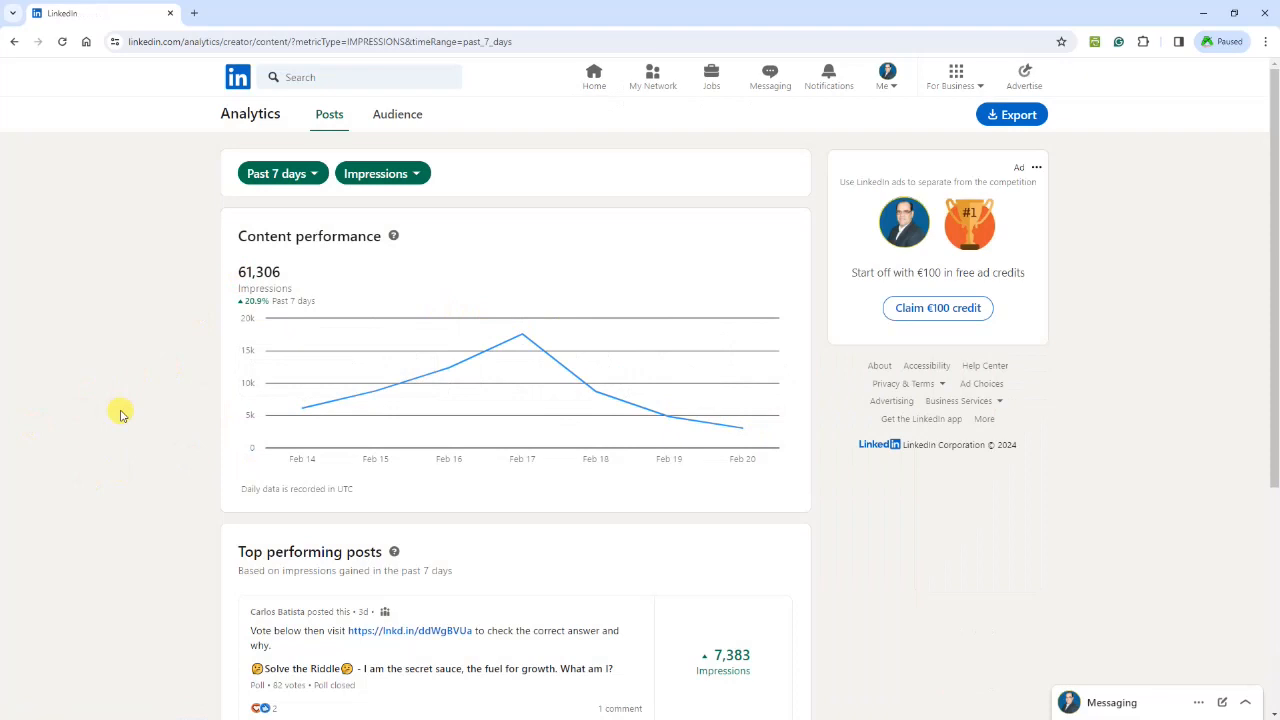
# - Show the post impressions for the past 28 days and browse the top performing posts for that period
pyautogui.click(253, 173)
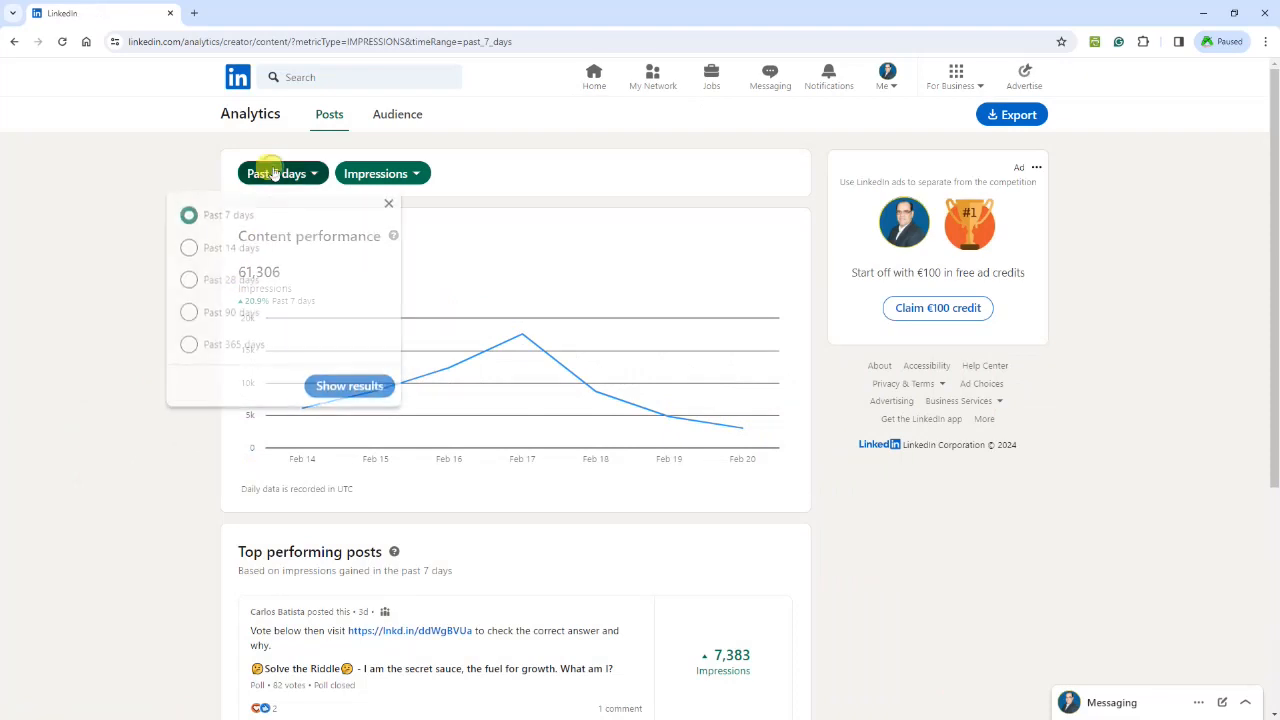
pyautogui.click(188, 279)
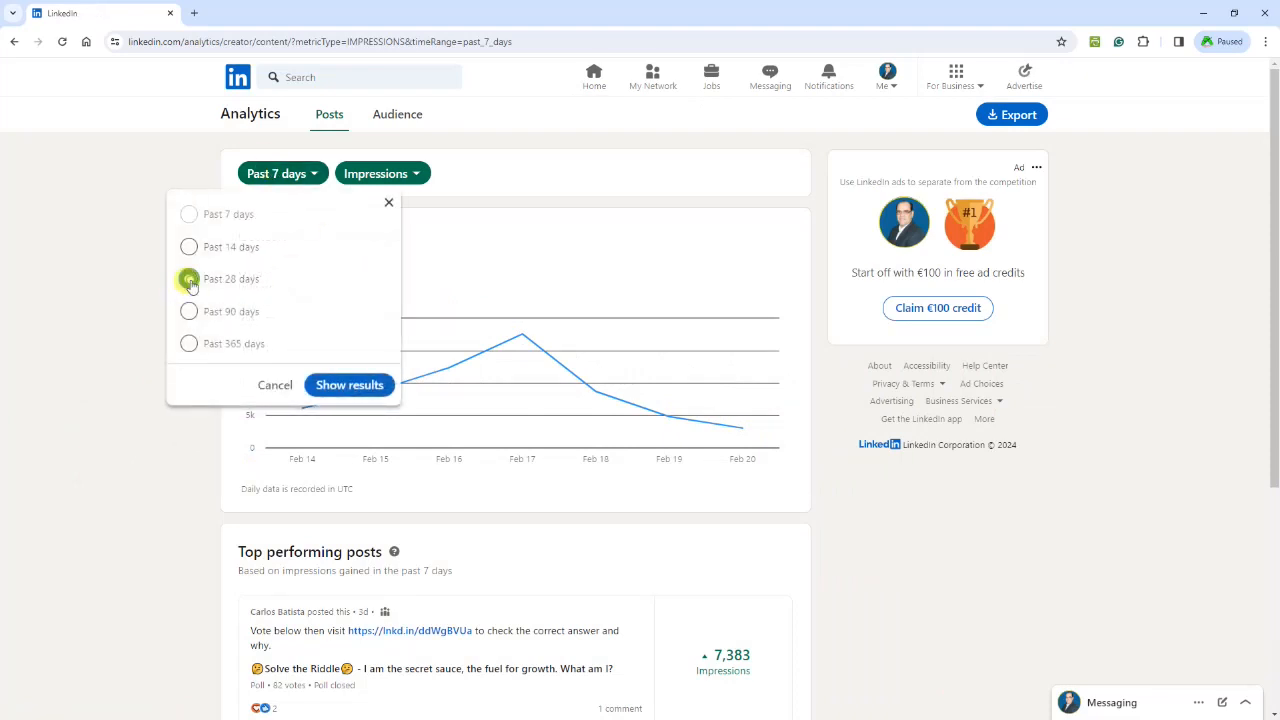
pyautogui.click(349, 384)
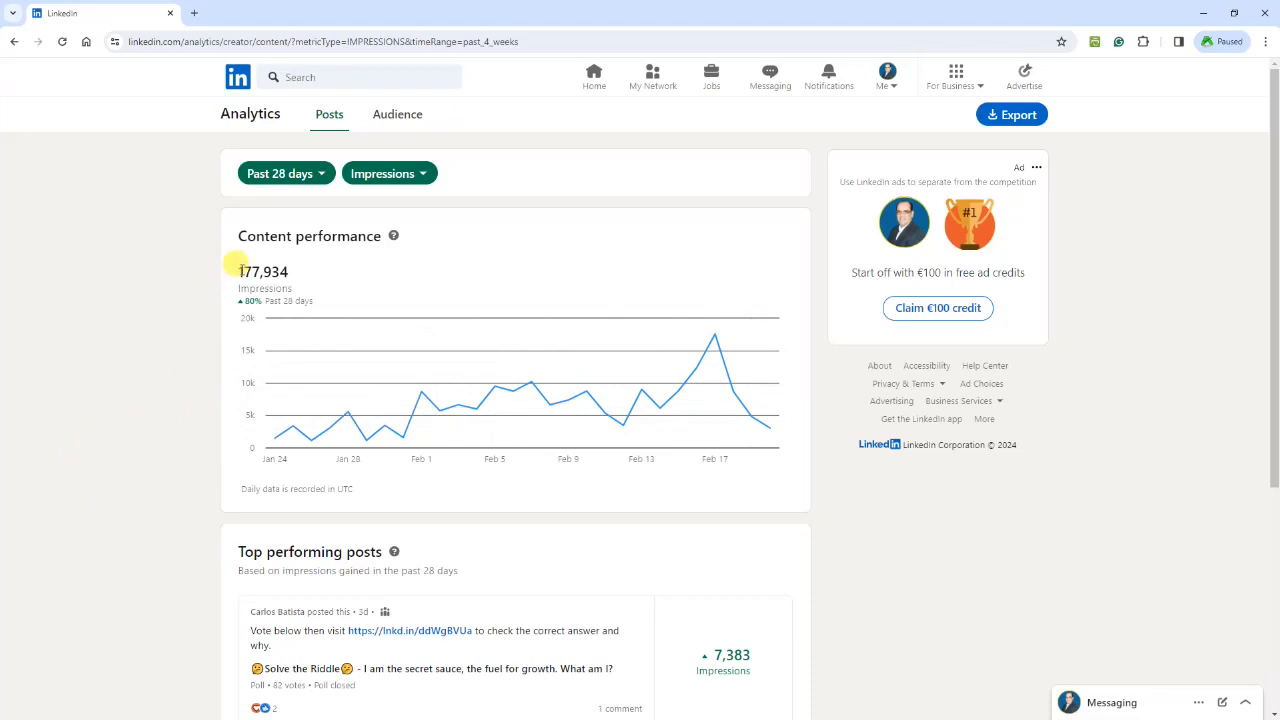
pyautogui.scroll(-3, 100, 572)
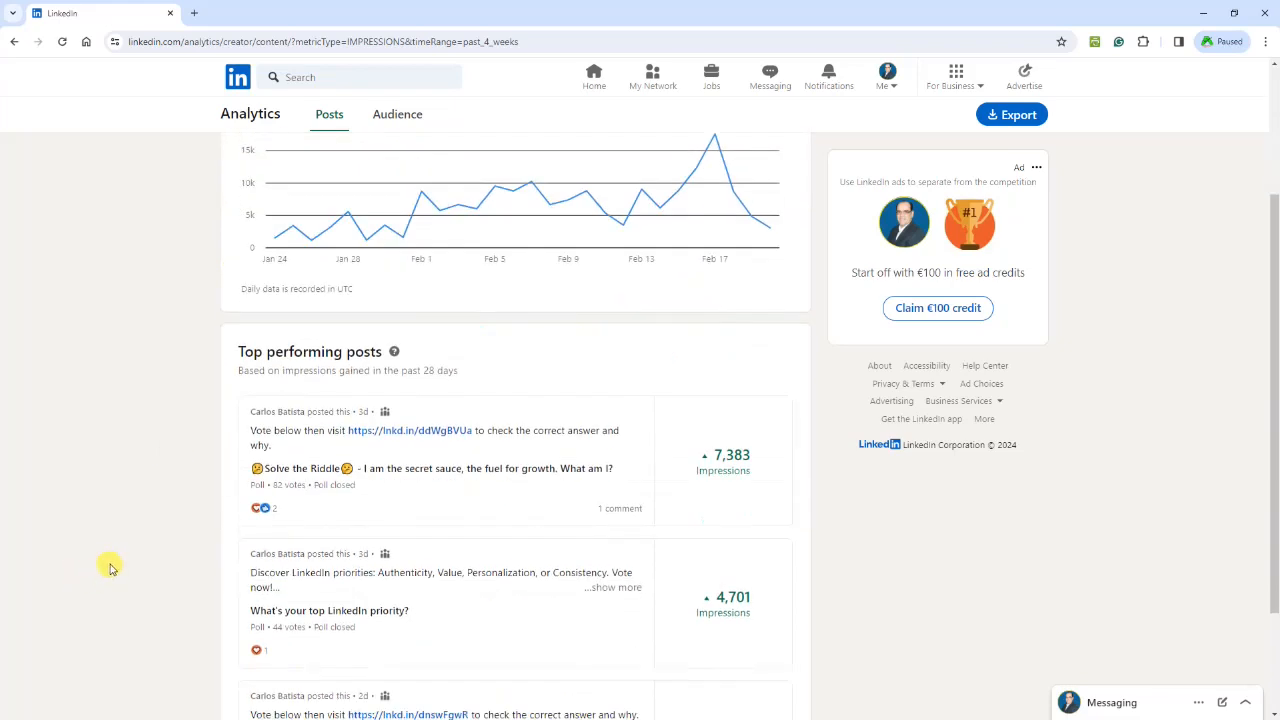
pyautogui.scroll(3, 110, 566)
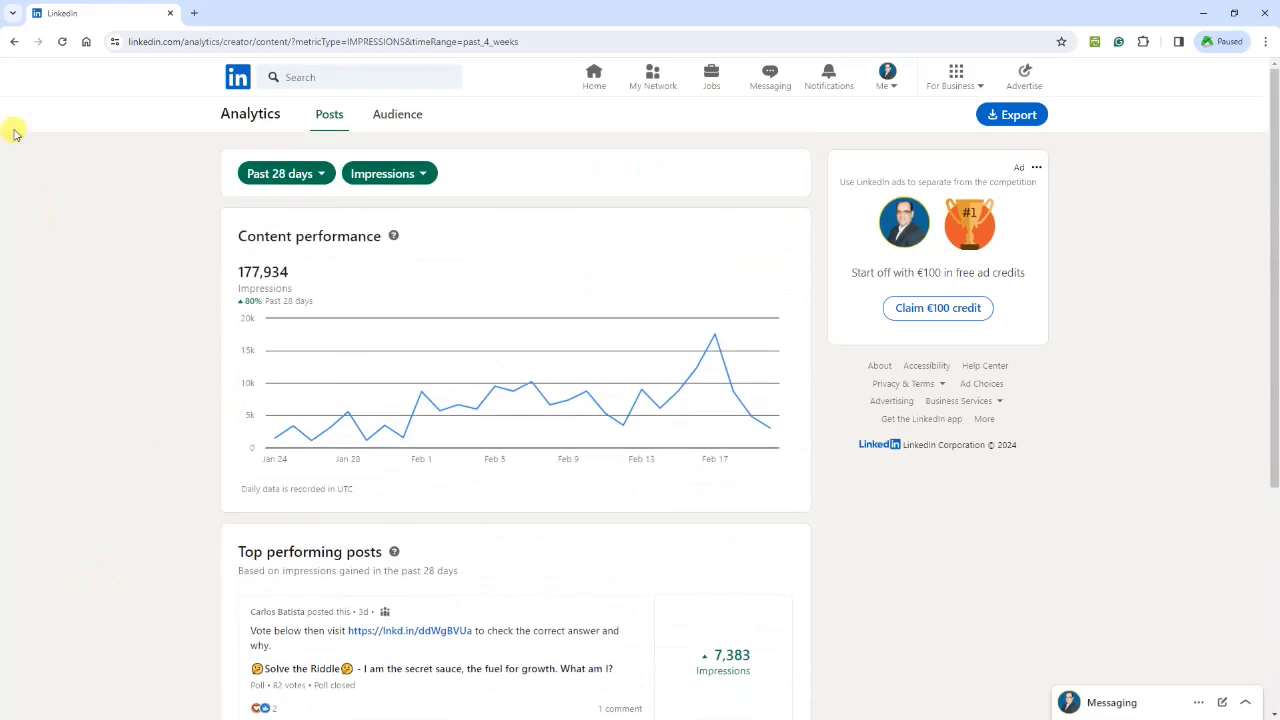
# - Go back to the analytics and tools dashboard, open the follower analytics, and show new followers for the past 28 days
pyautogui.click(14, 41)
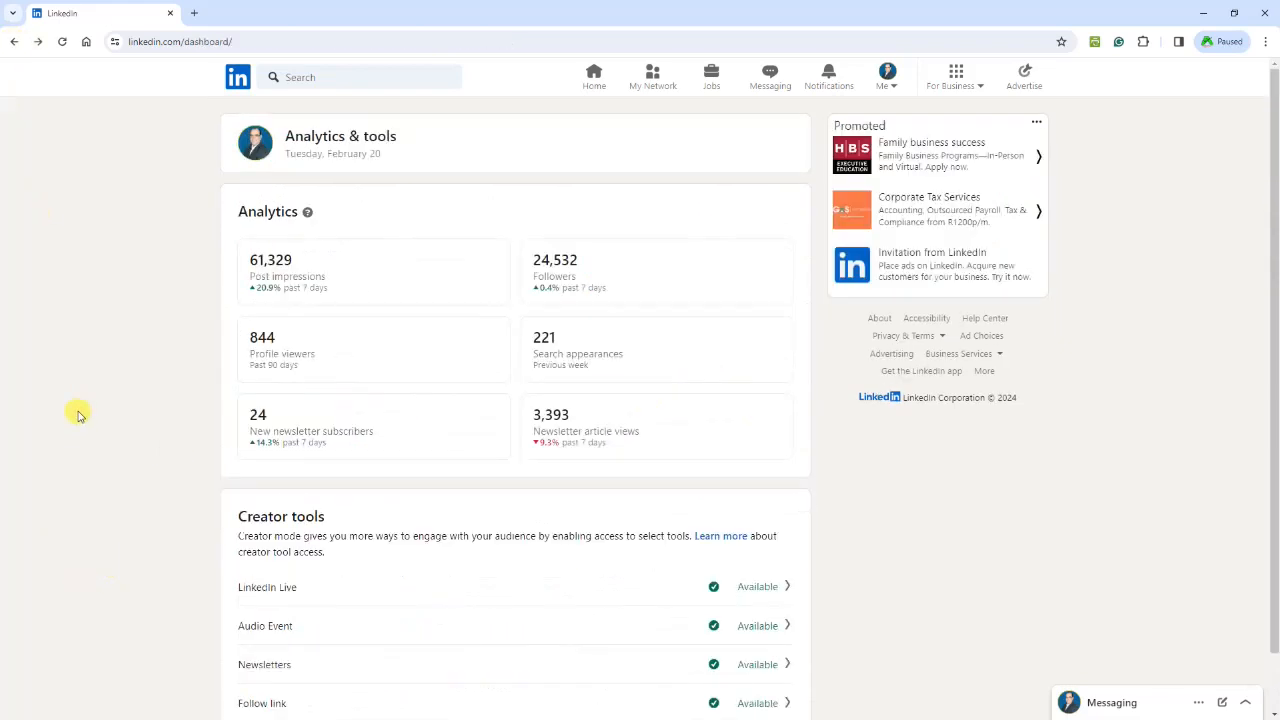
pyautogui.click(583, 260)
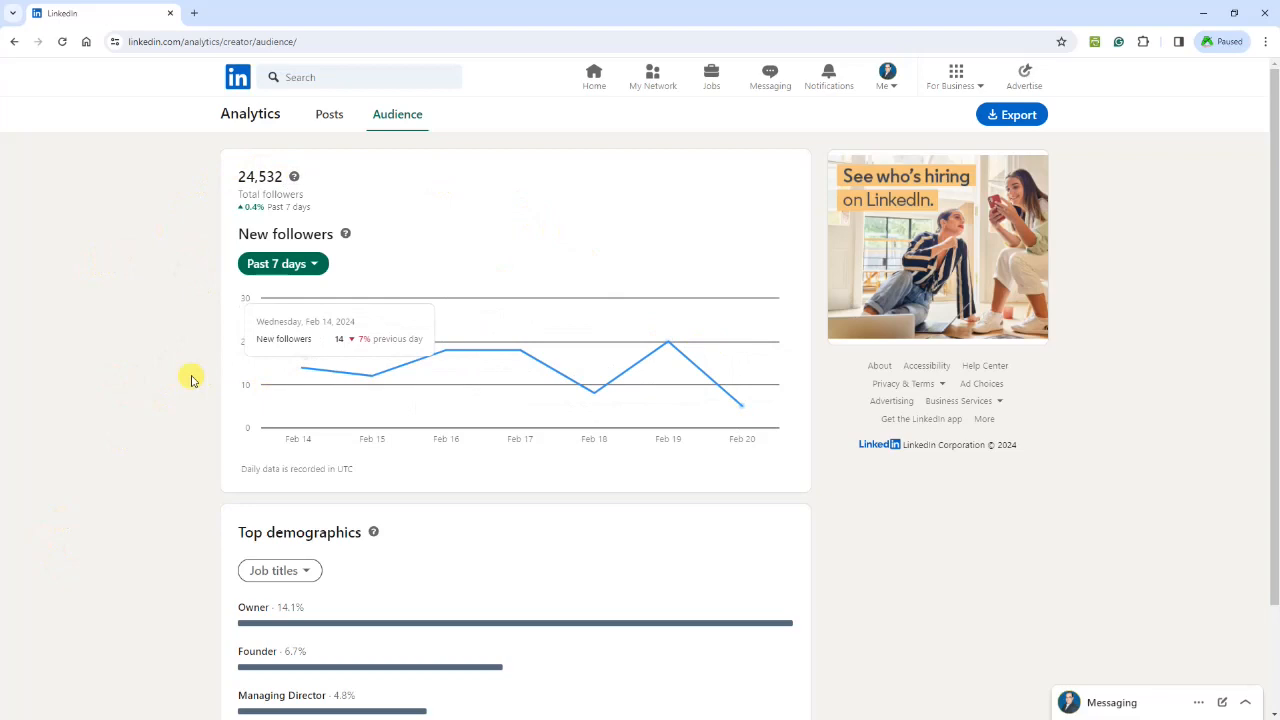
pyautogui.click(272, 264)
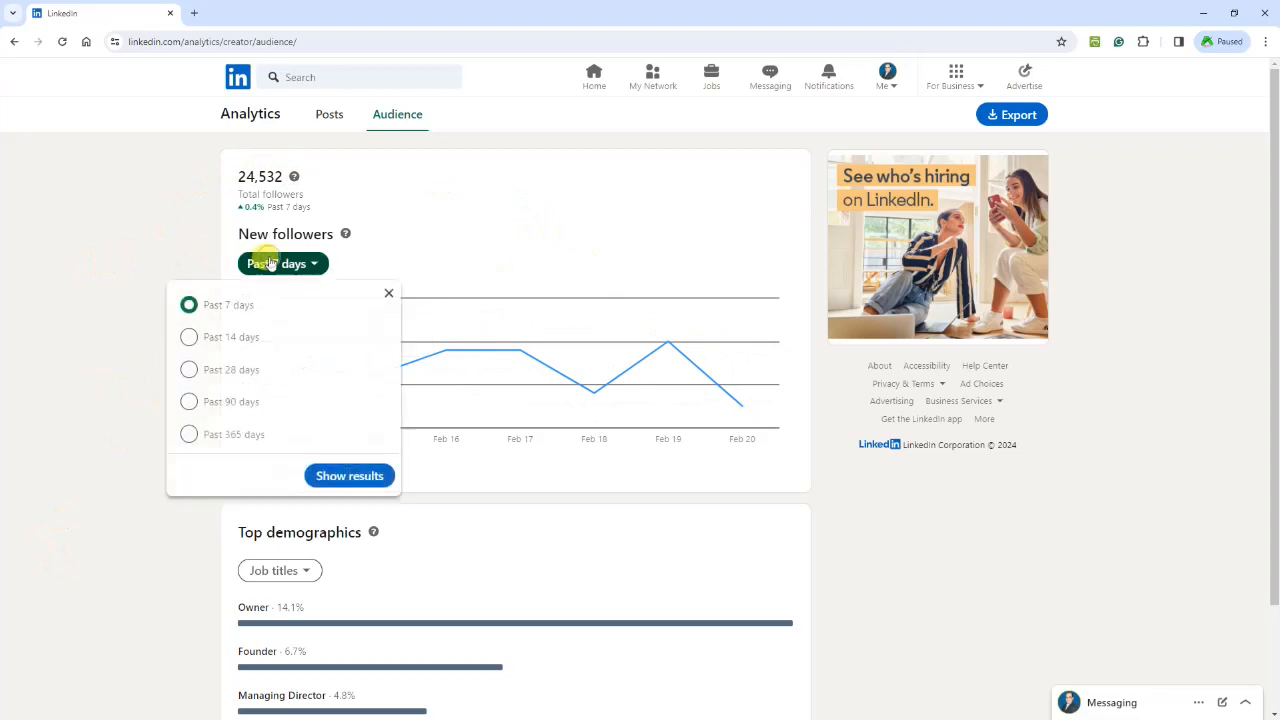
pyautogui.click(189, 369)
pyautogui.click(340, 475)
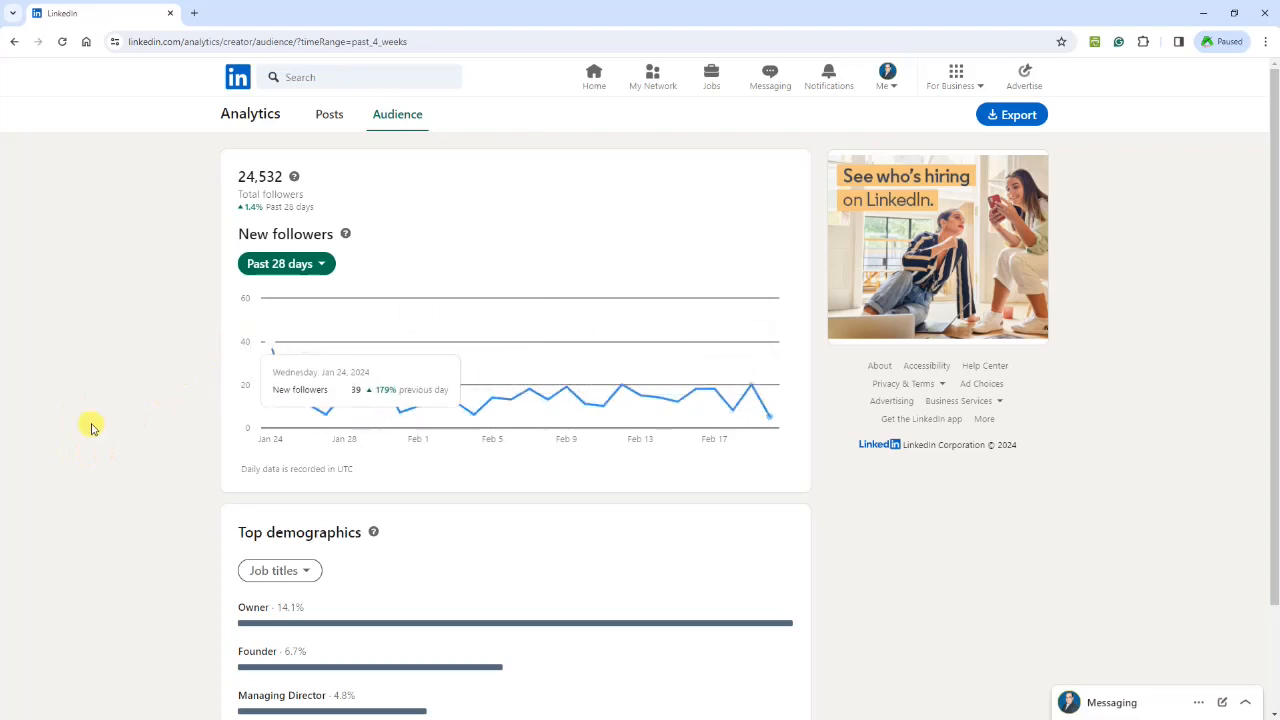
# - View the followers' top demographics by Locations, Industries, Seniority, Company size and Companies in turn
pyautogui.scroll(-1, 98, 432)
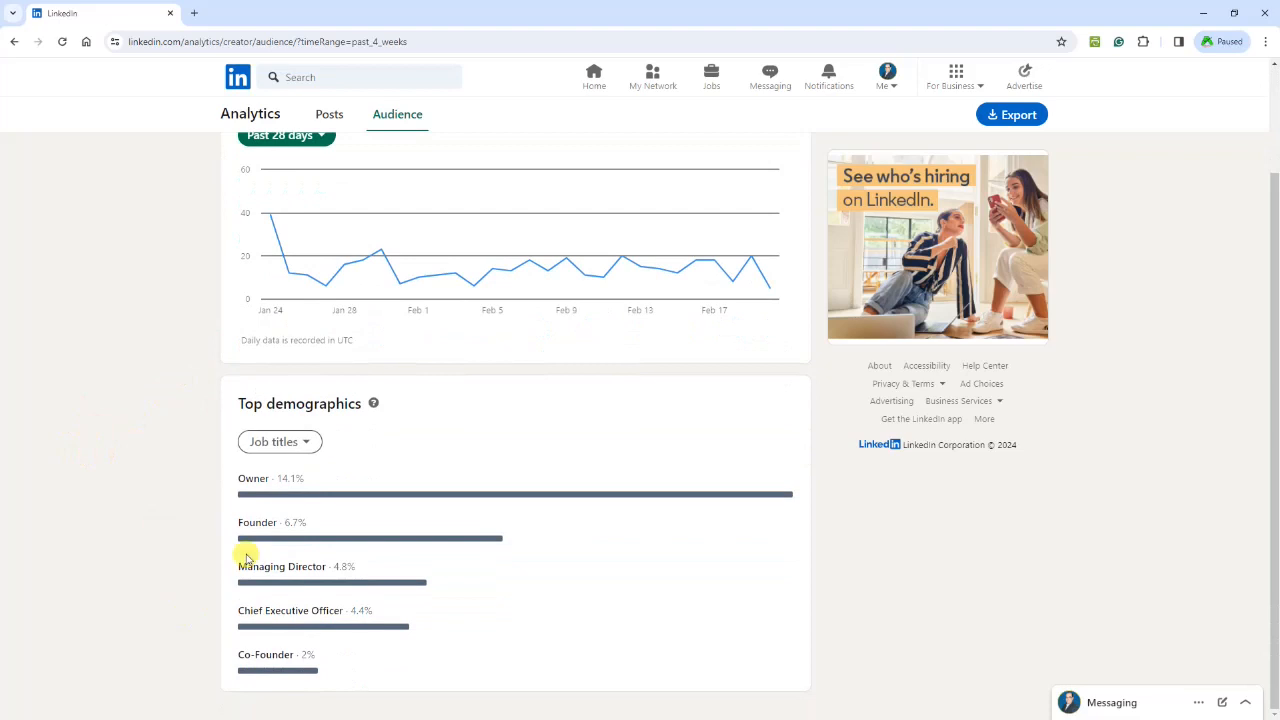
pyautogui.click(271, 442)
pyautogui.click(270, 505)
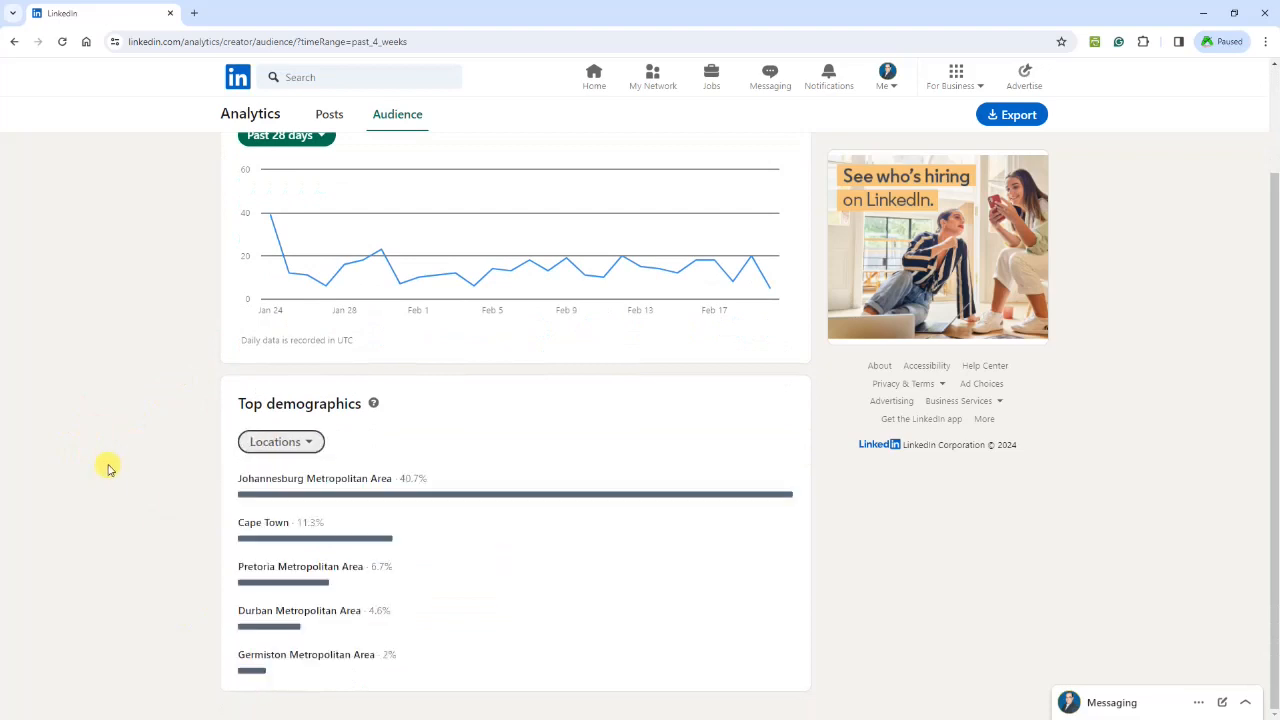
pyautogui.click(260, 441)
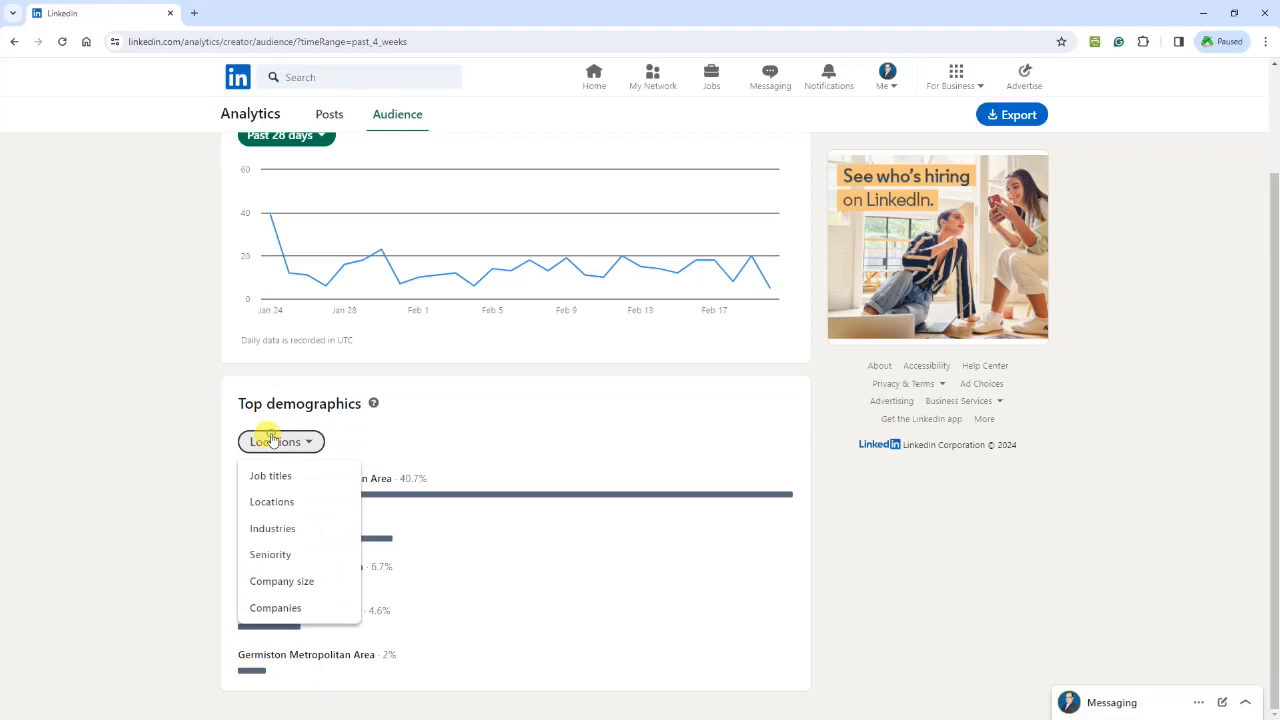
pyautogui.click(257, 530)
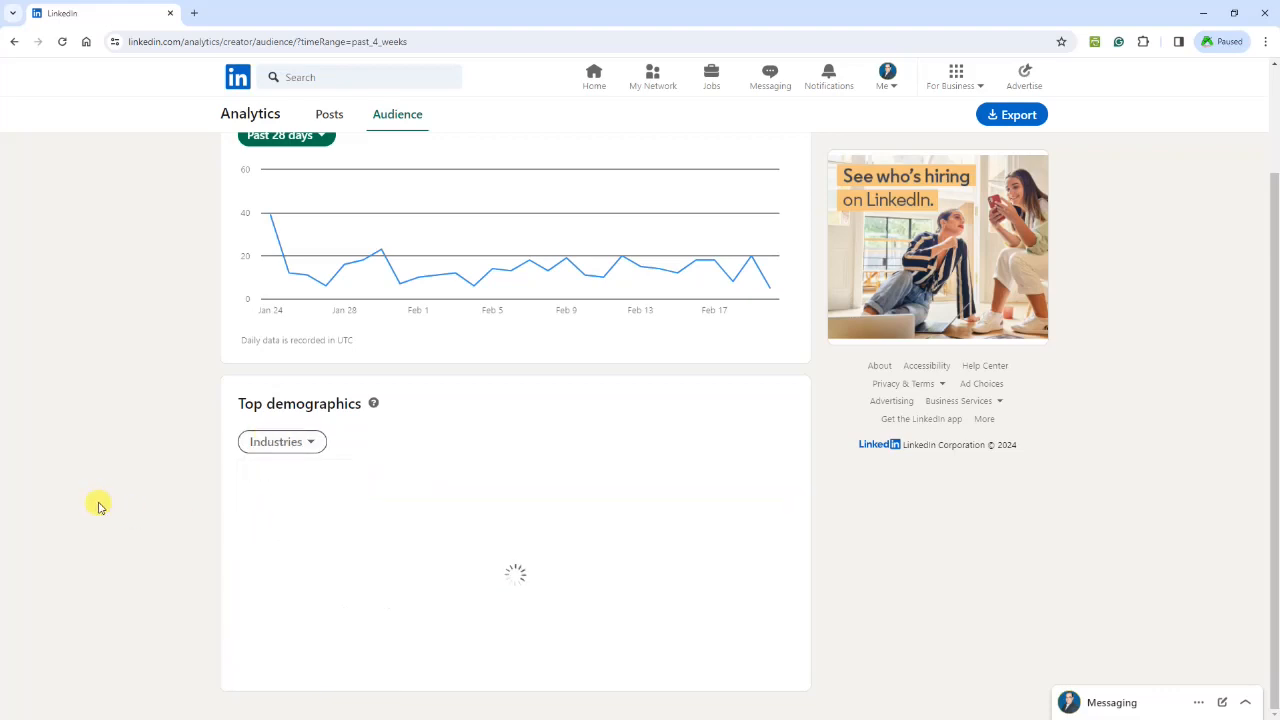
pyautogui.click(286, 441)
pyautogui.click(259, 556)
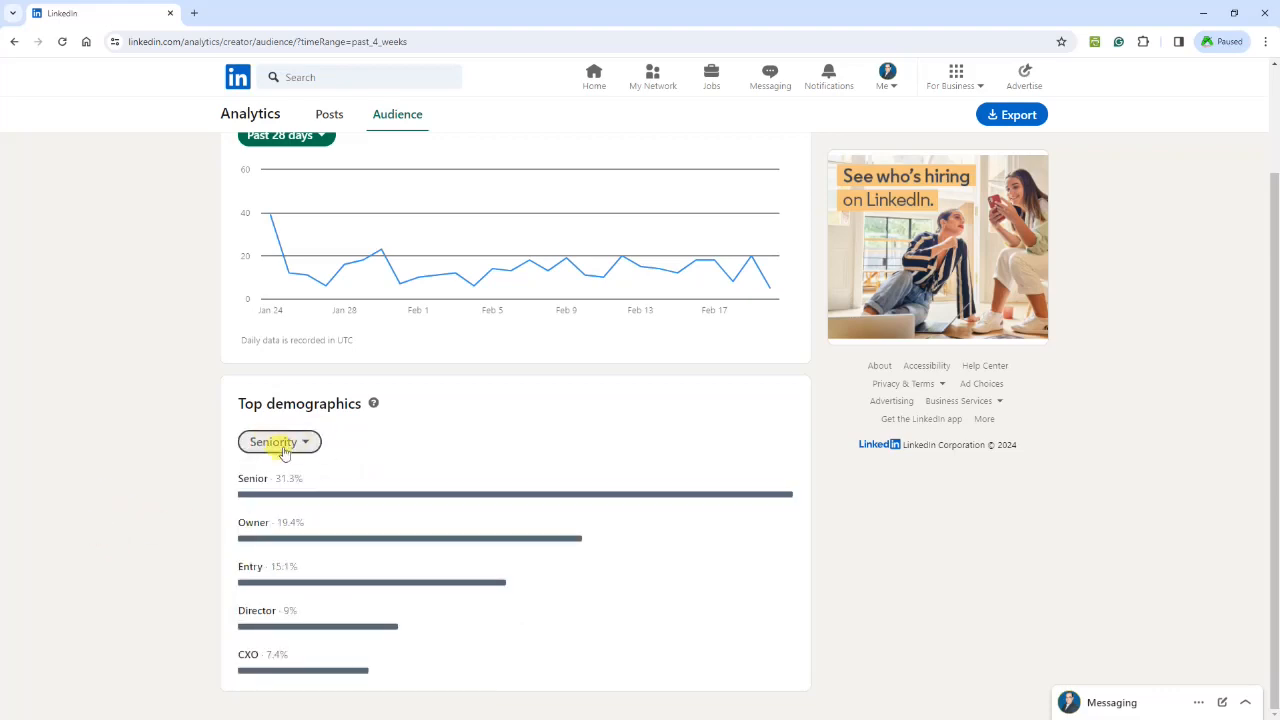
pyautogui.click(274, 446)
pyautogui.click(260, 581)
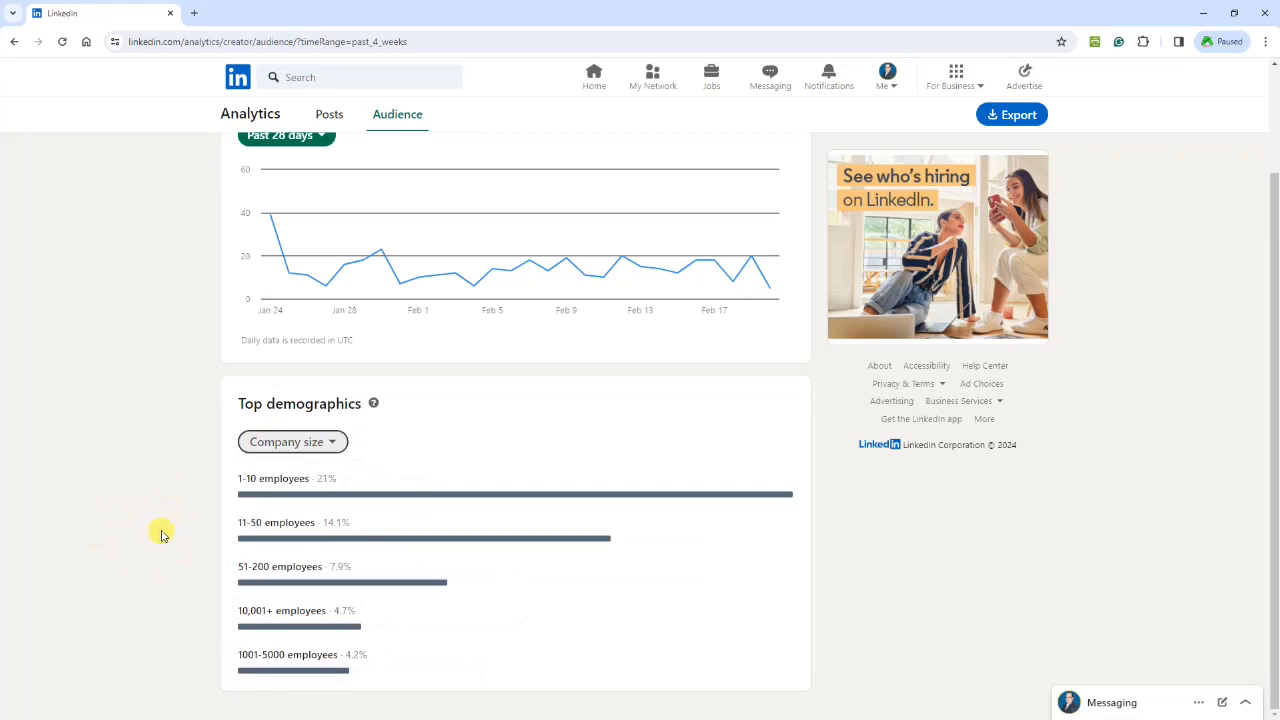
pyautogui.click(286, 441)
pyautogui.click(262, 606)
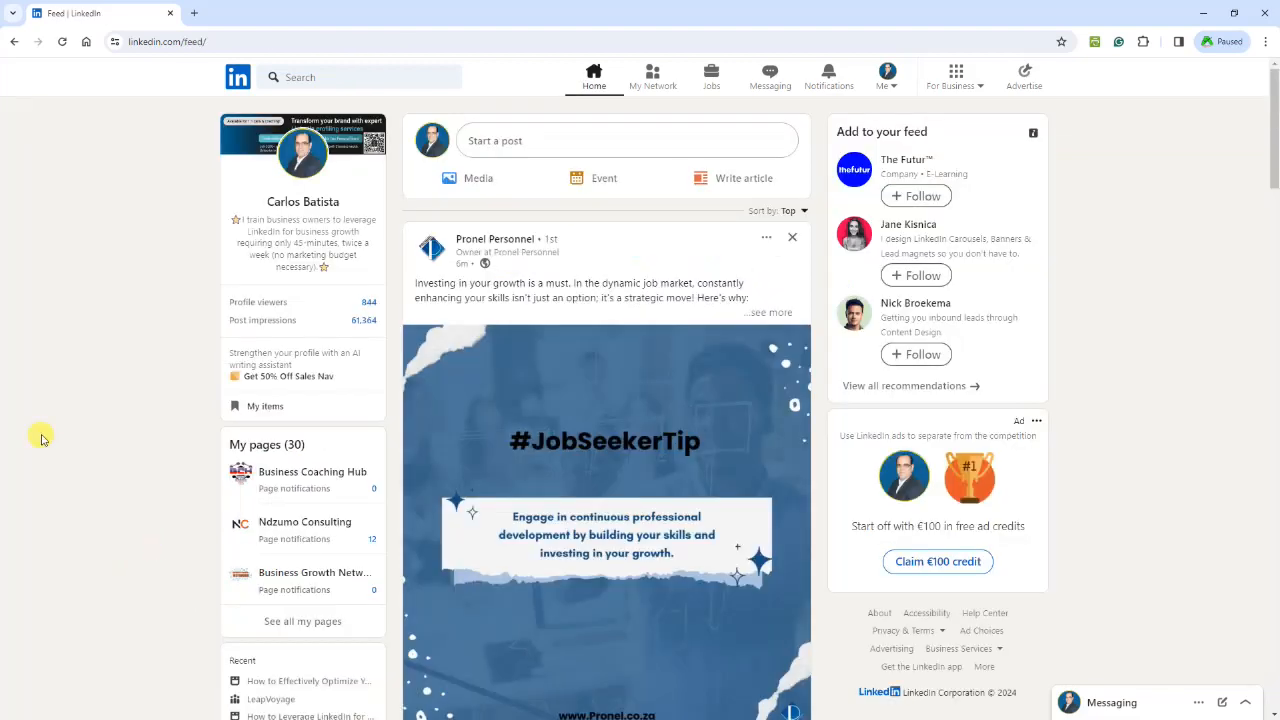
# - Open the Business Coaching Hub page from the home feed, show its follower analytics, and review the follower metrics
pyautogui.click(329, 476)
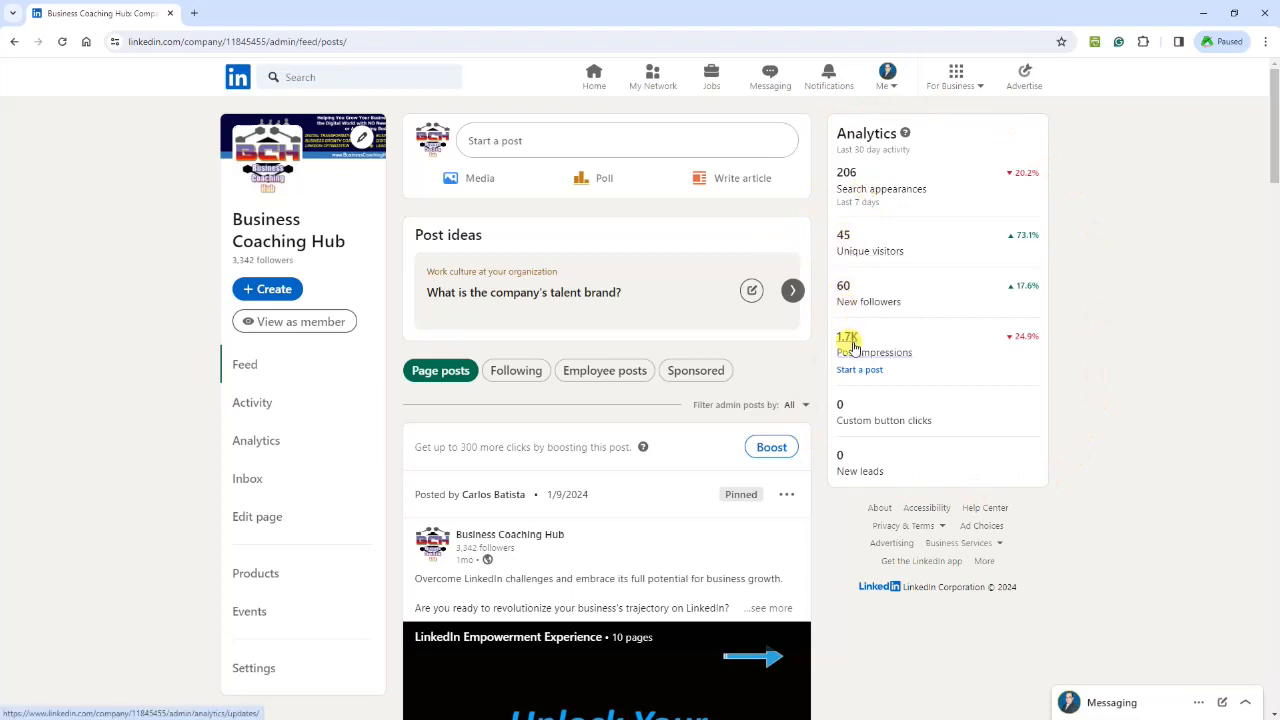
pyautogui.click(281, 262)
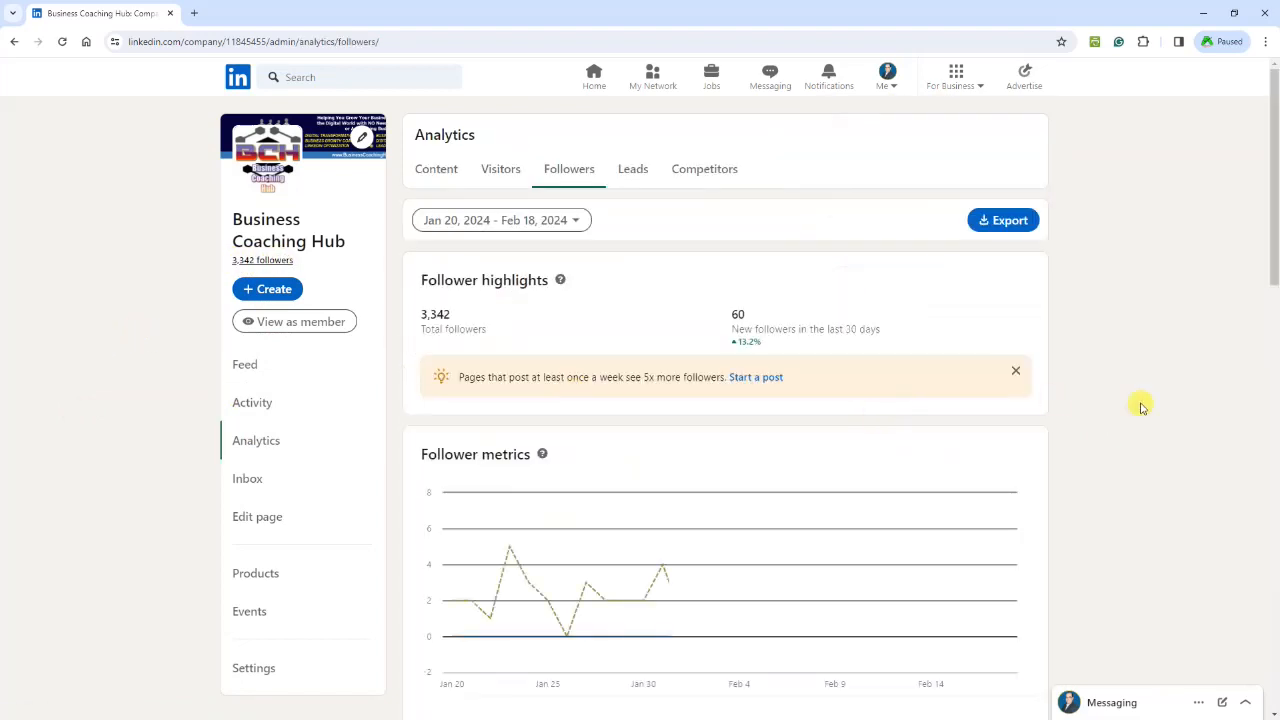
pyautogui.scroll(-2, 654, 517)
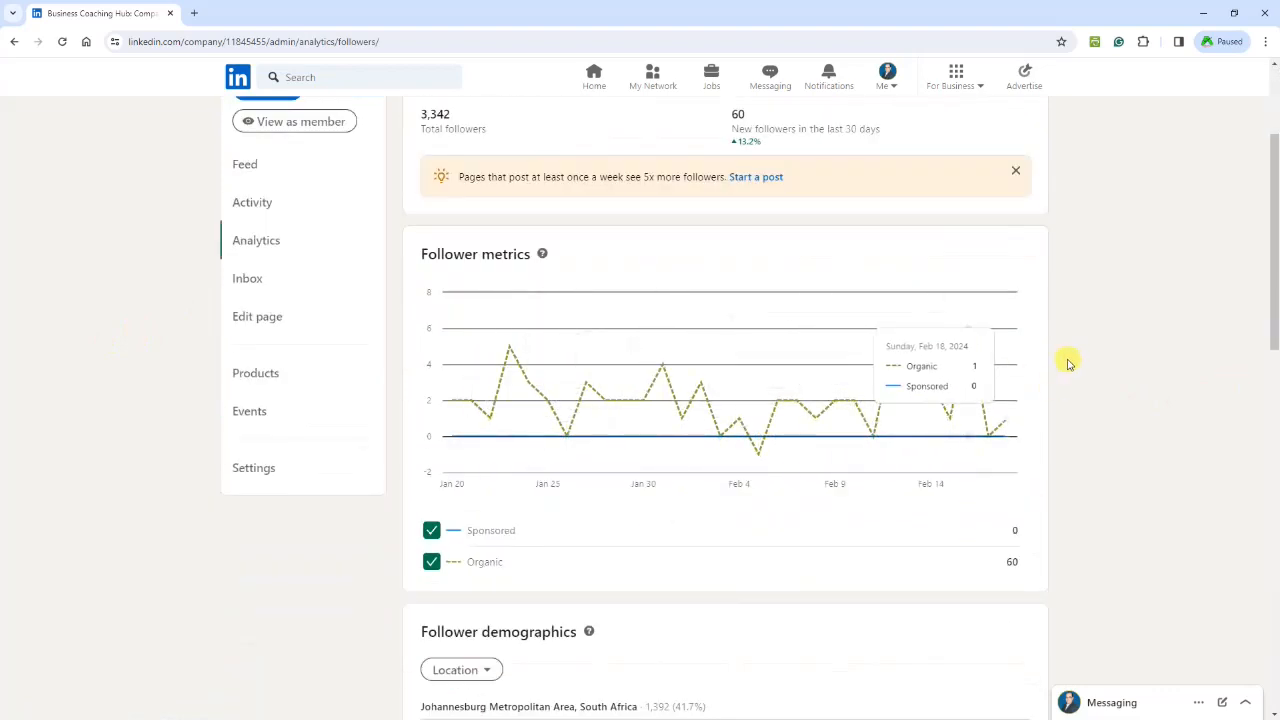
pyautogui.scroll(-1, 665, 441)
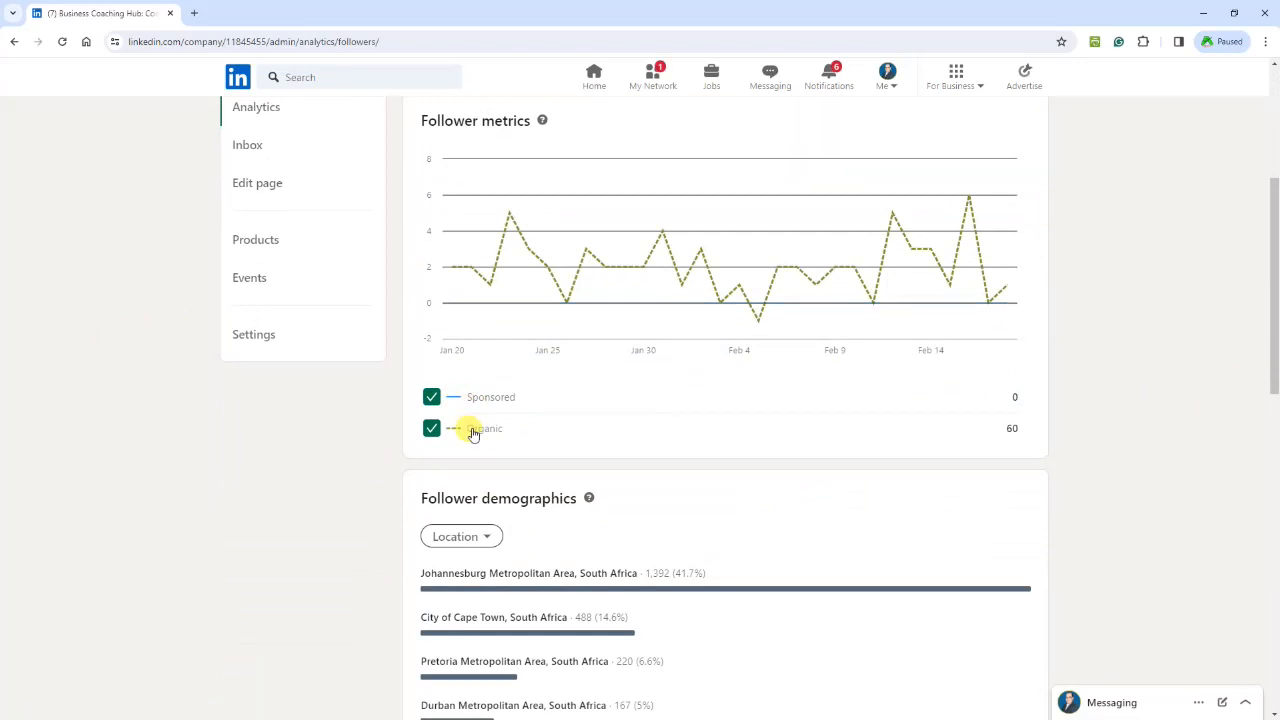
pyautogui.scroll(-1, 326, 503)
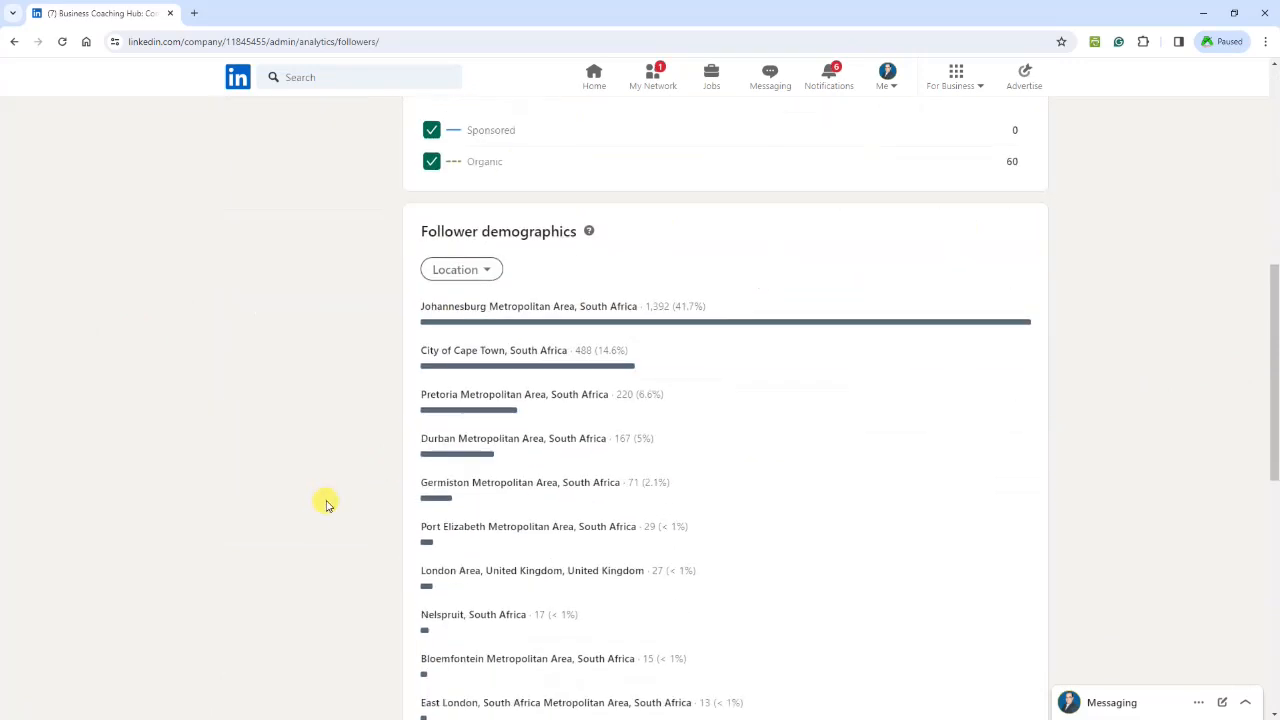
# - Check the available follower demographics categories, browse the report through the all-followers list, and return to its beginning
pyautogui.click(451, 270)
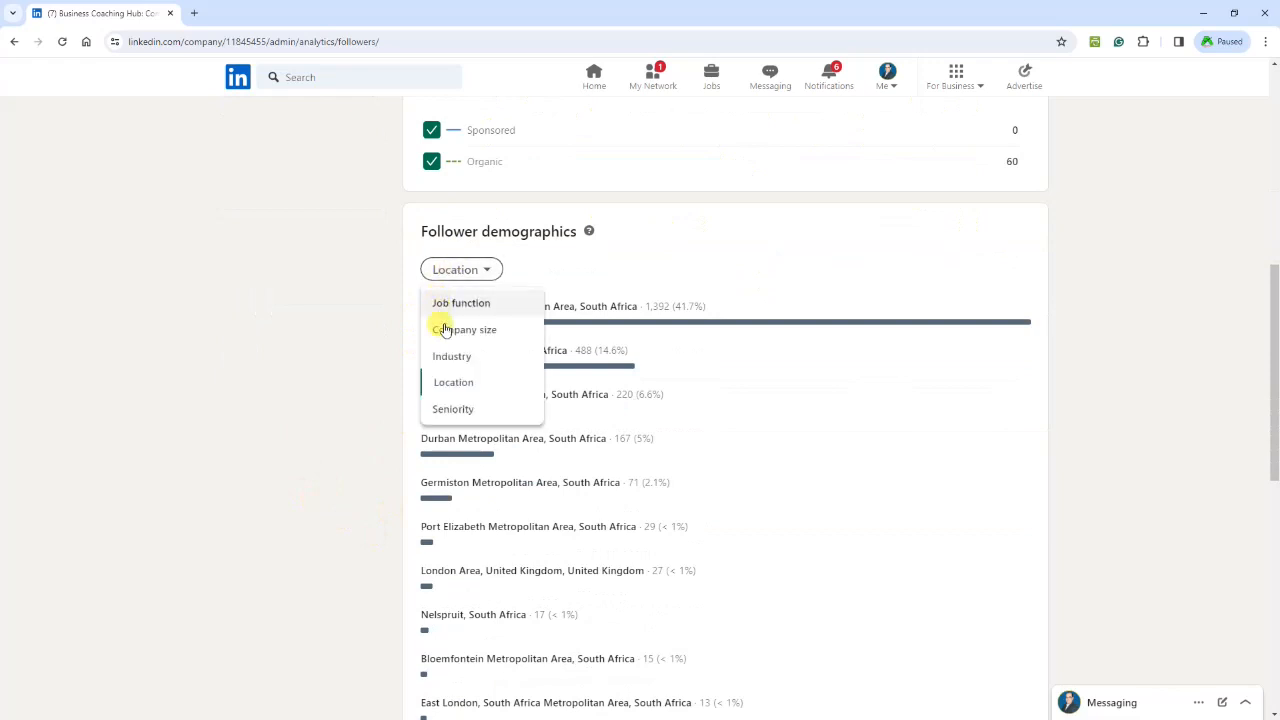
pyautogui.click(336, 313)
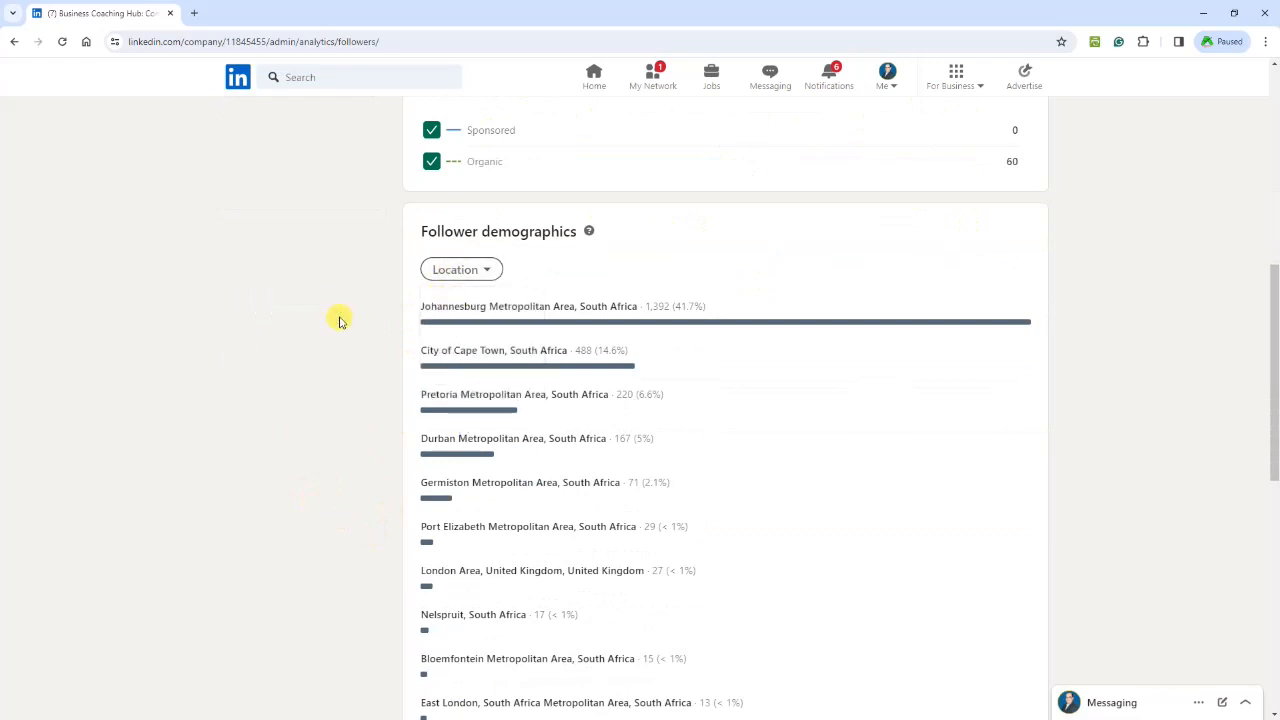
pyautogui.scroll(-6, 338, 318)
pyautogui.scroll(-1, 340, 322)
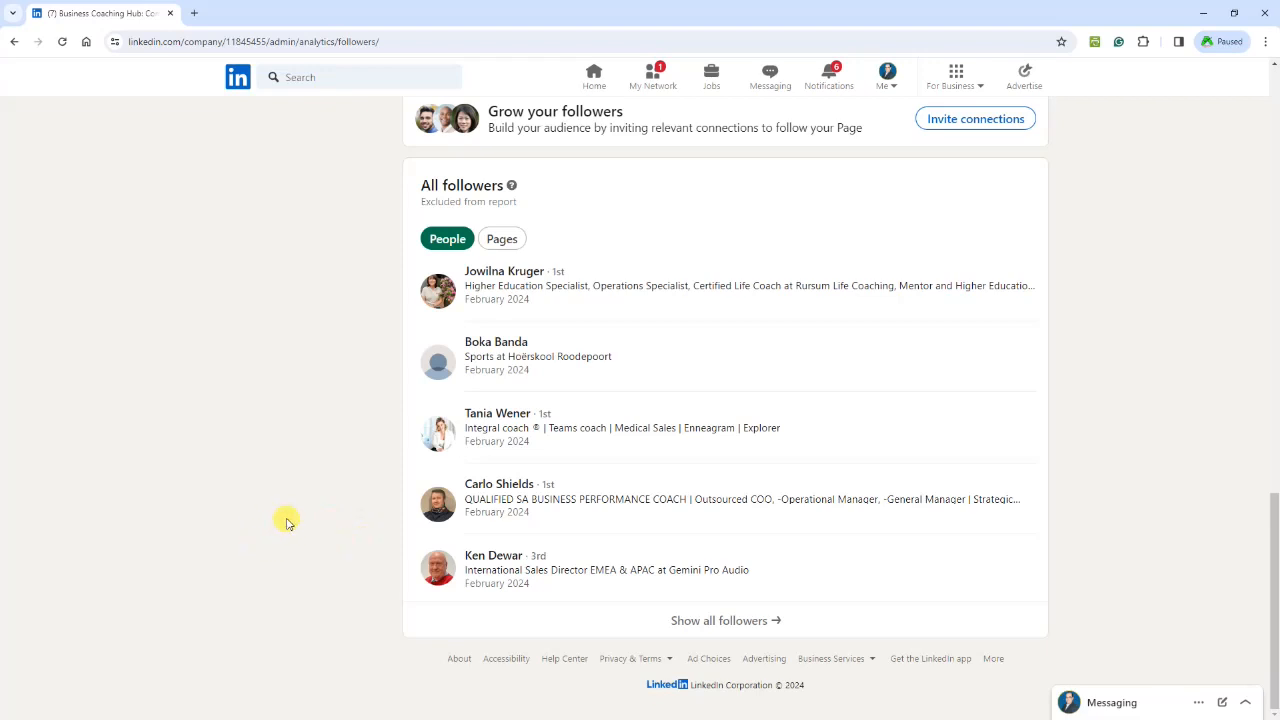
pyautogui.scroll(15, 300, 505)
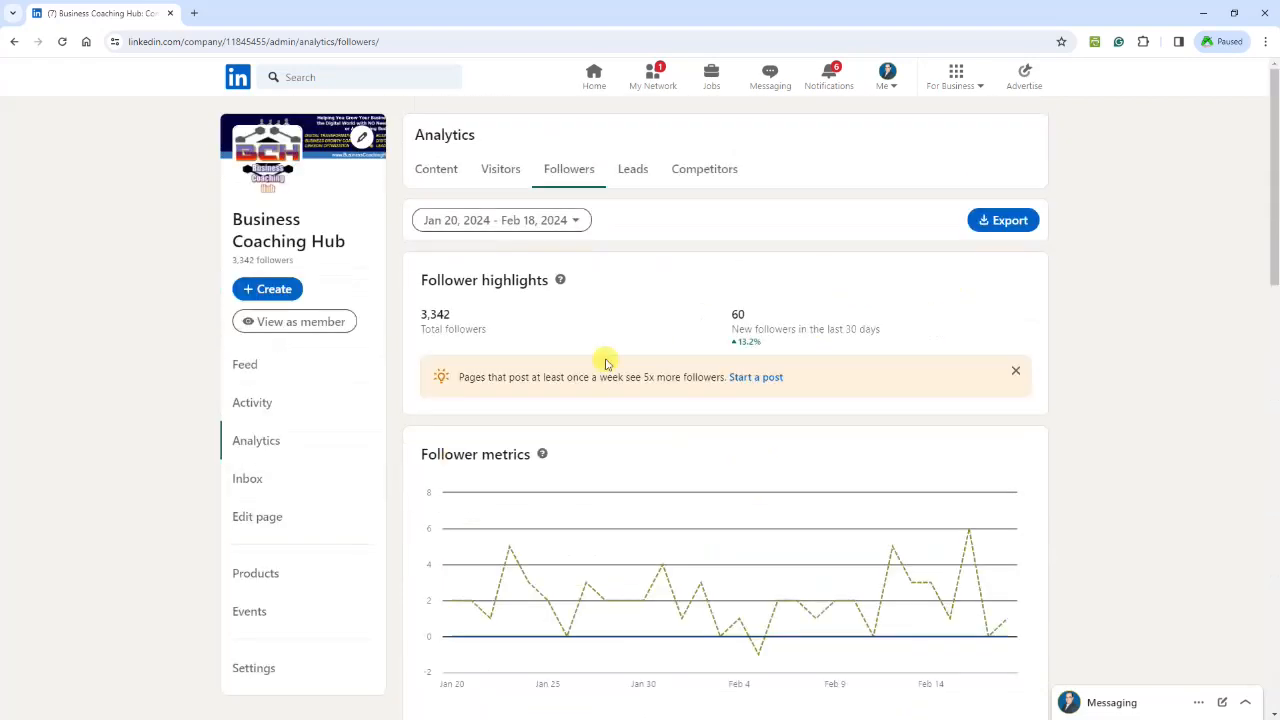
# - Open the page's content analytics and review the impressions chart and the clicks and CTR in the content engagement table
pyautogui.click(428, 166)
pyautogui.scroll(-2, 1140, 346)
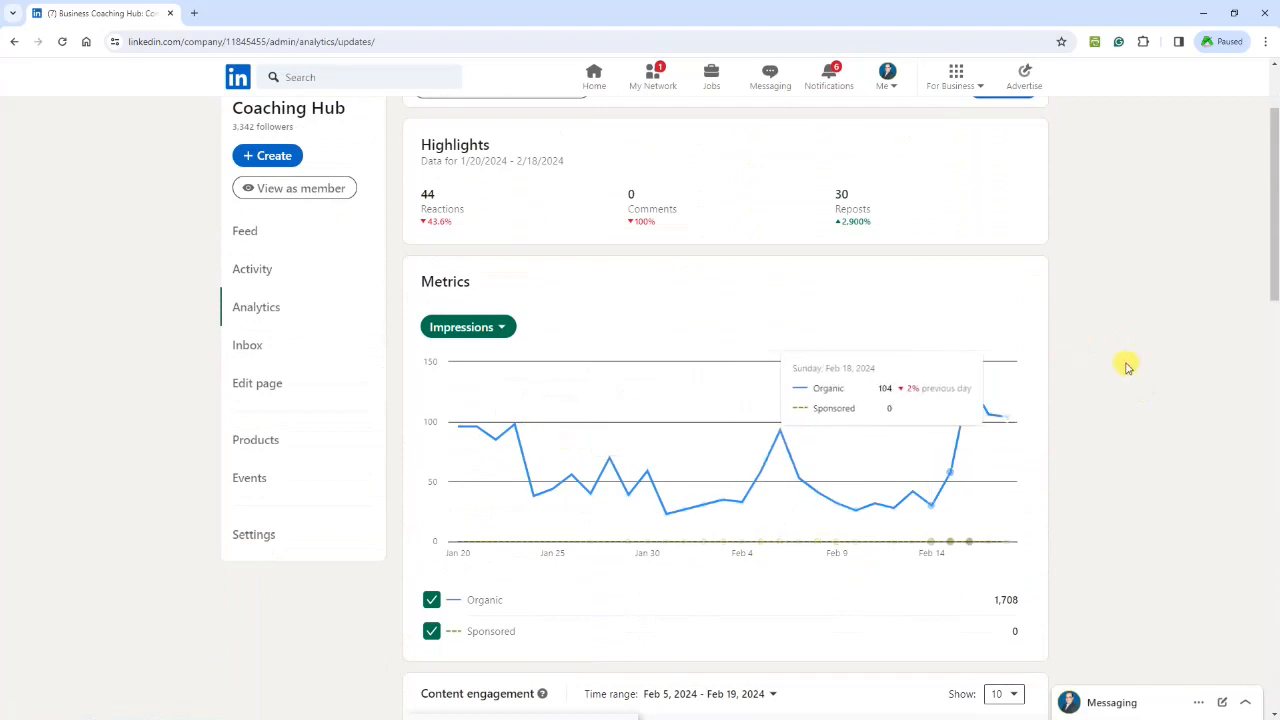
pyautogui.scroll(-5, 1146, 363)
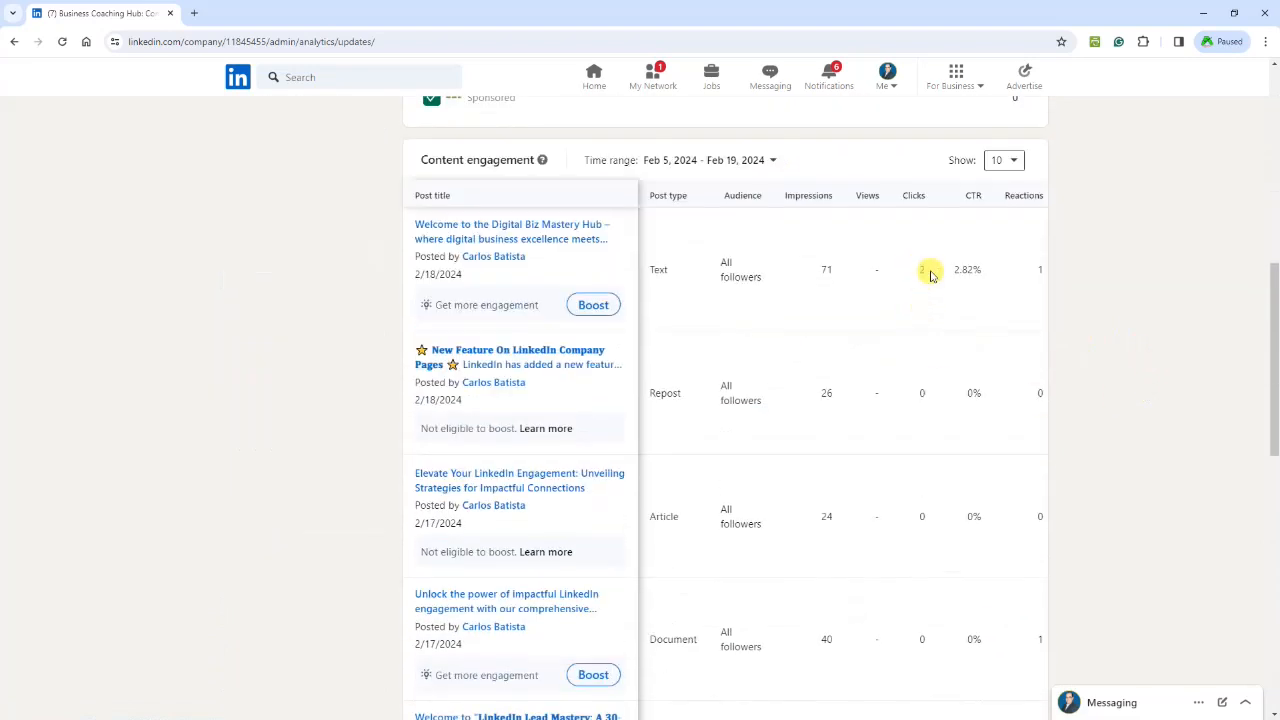
pyautogui.moveTo(920, 271); pyautogui.dragTo(988, 271)
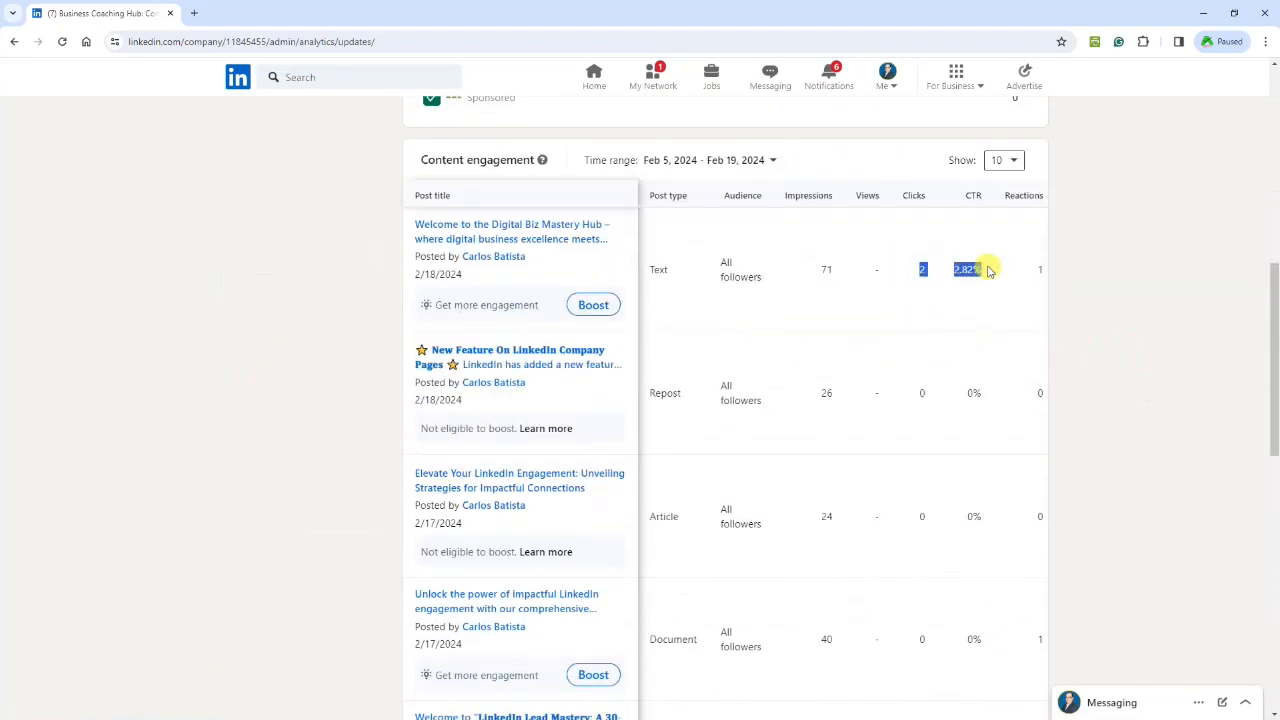
pyautogui.click(988, 270)
pyautogui.scroll(-1, 318, 353)
pyautogui.scroll(10, 318, 353)
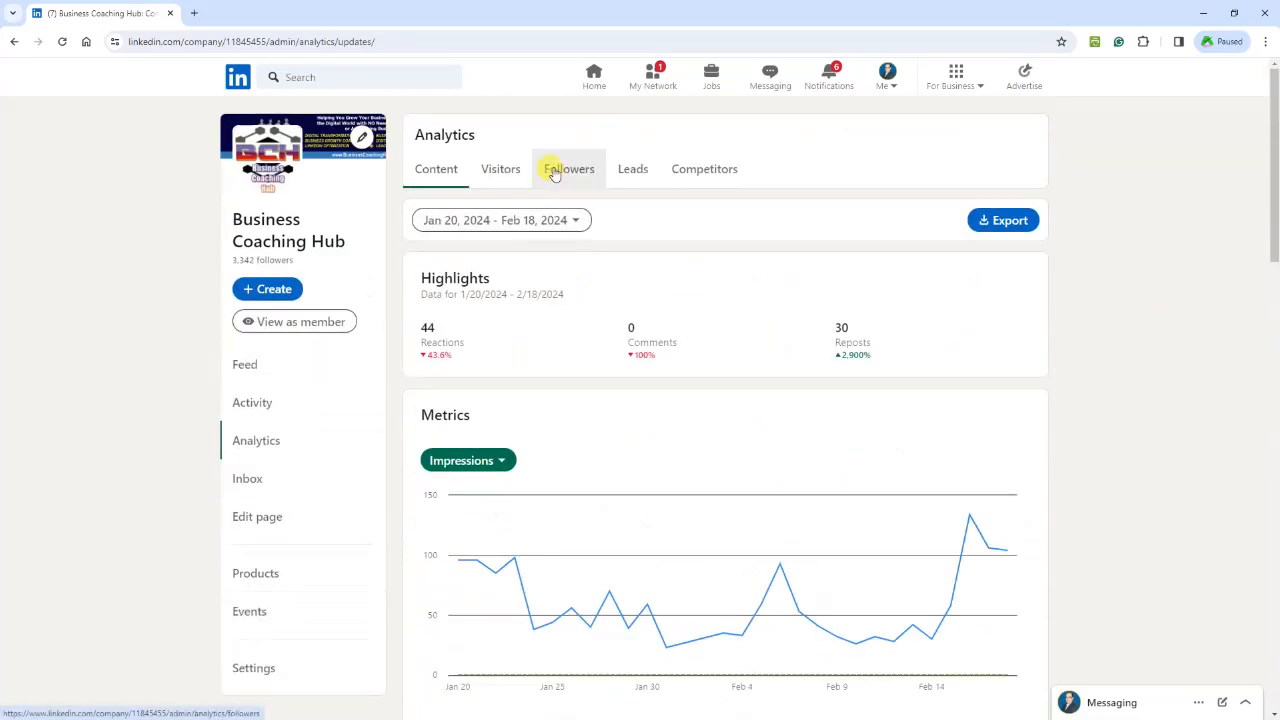
# - Open the page's competitor analytics and compare the new follower, total post and total engagement rankings
pyautogui.click(706, 168)
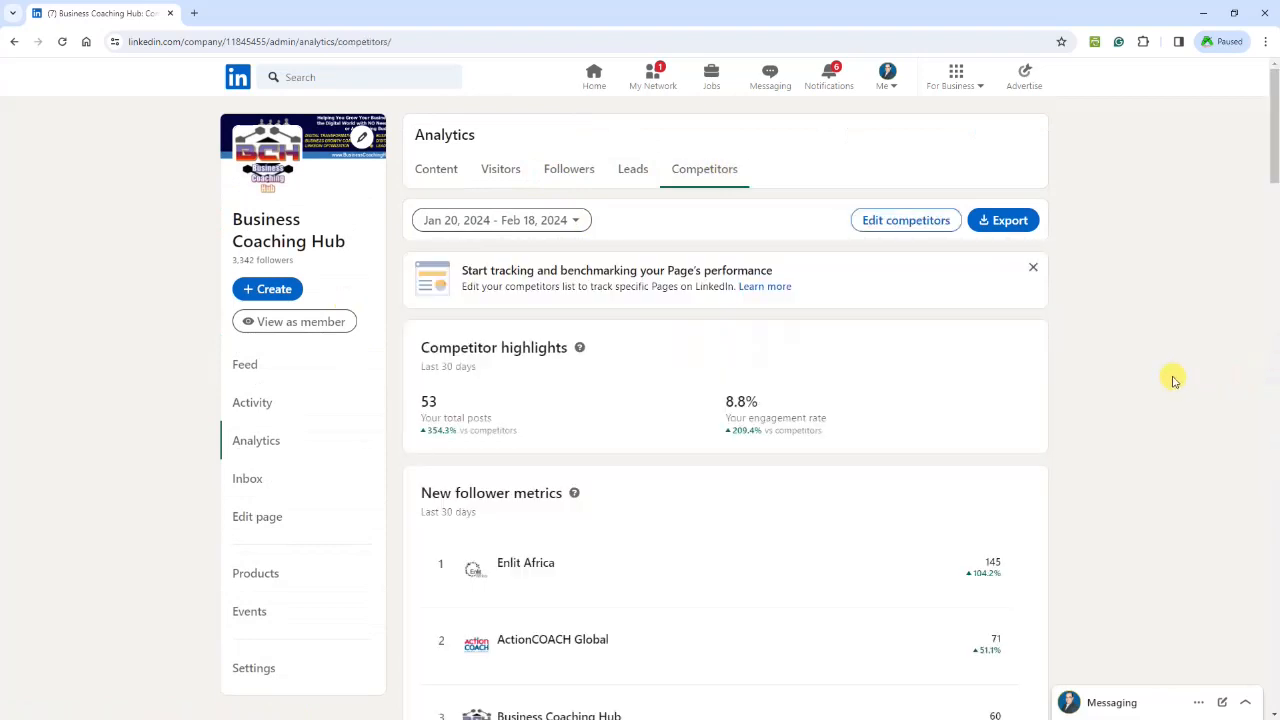
pyautogui.scroll(-3, 1164, 391)
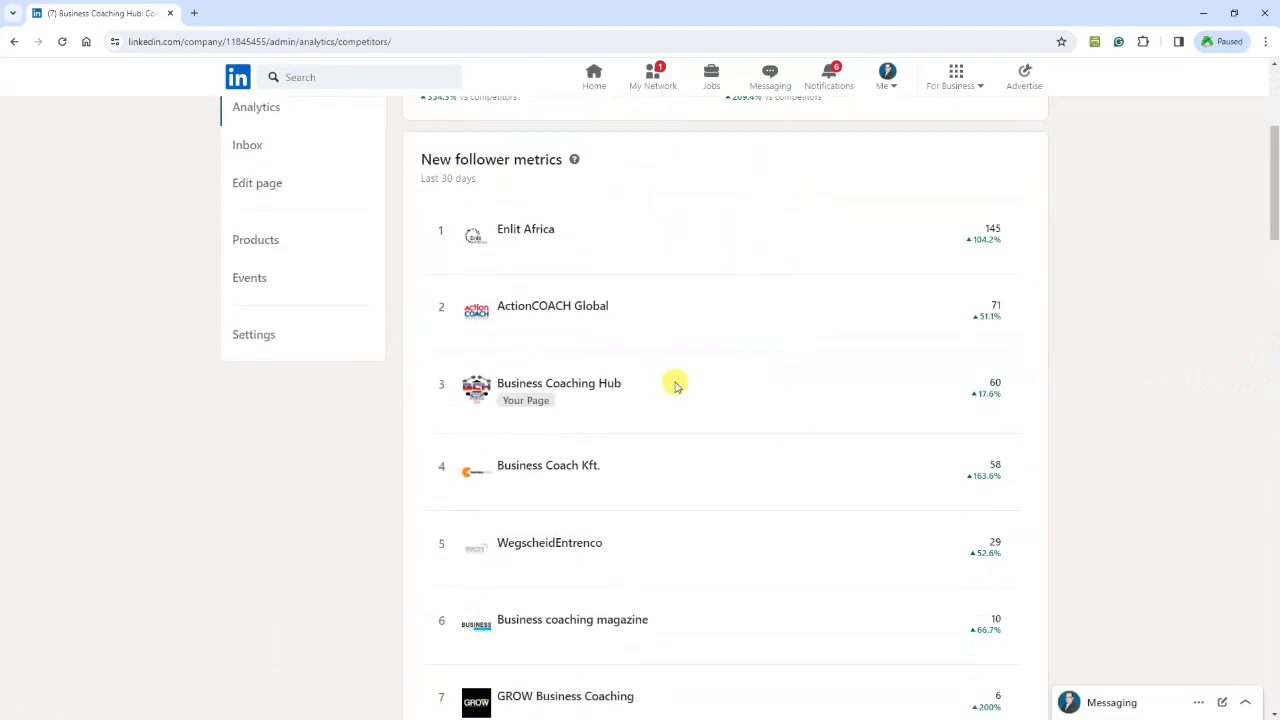
pyautogui.scroll(-9, 1078, 453)
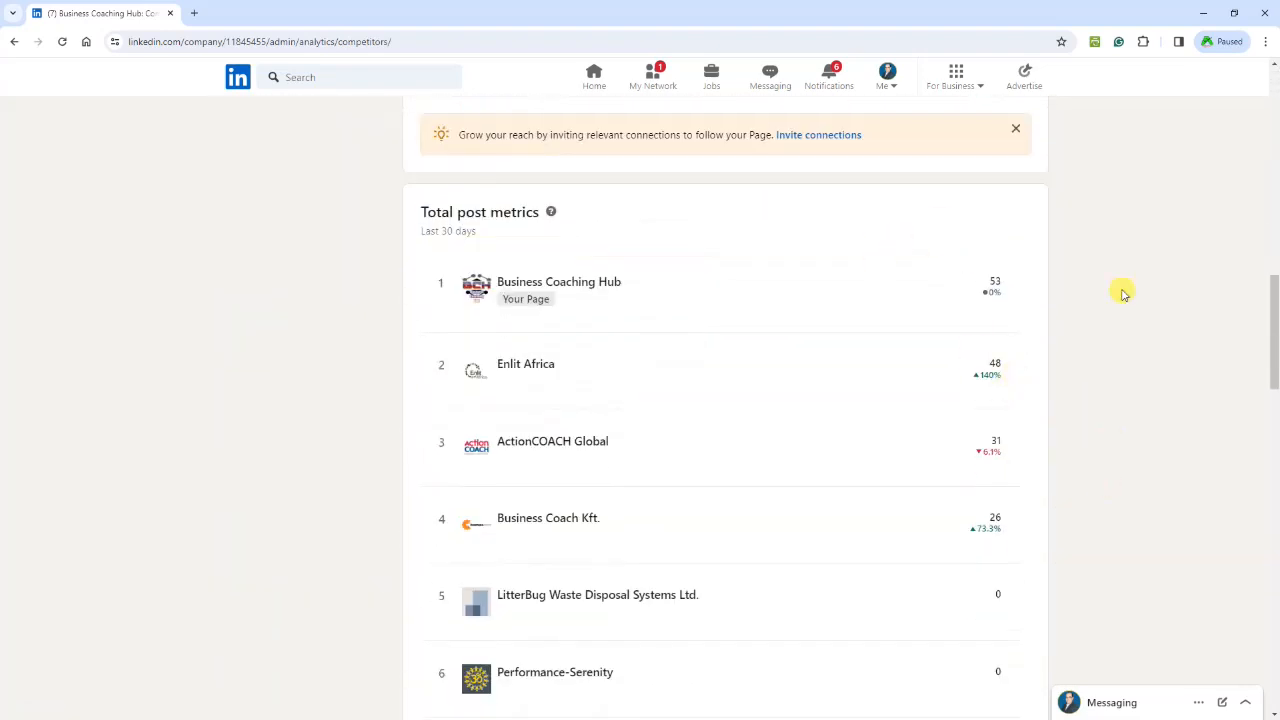
pyautogui.scroll(-9, 1126, 306)
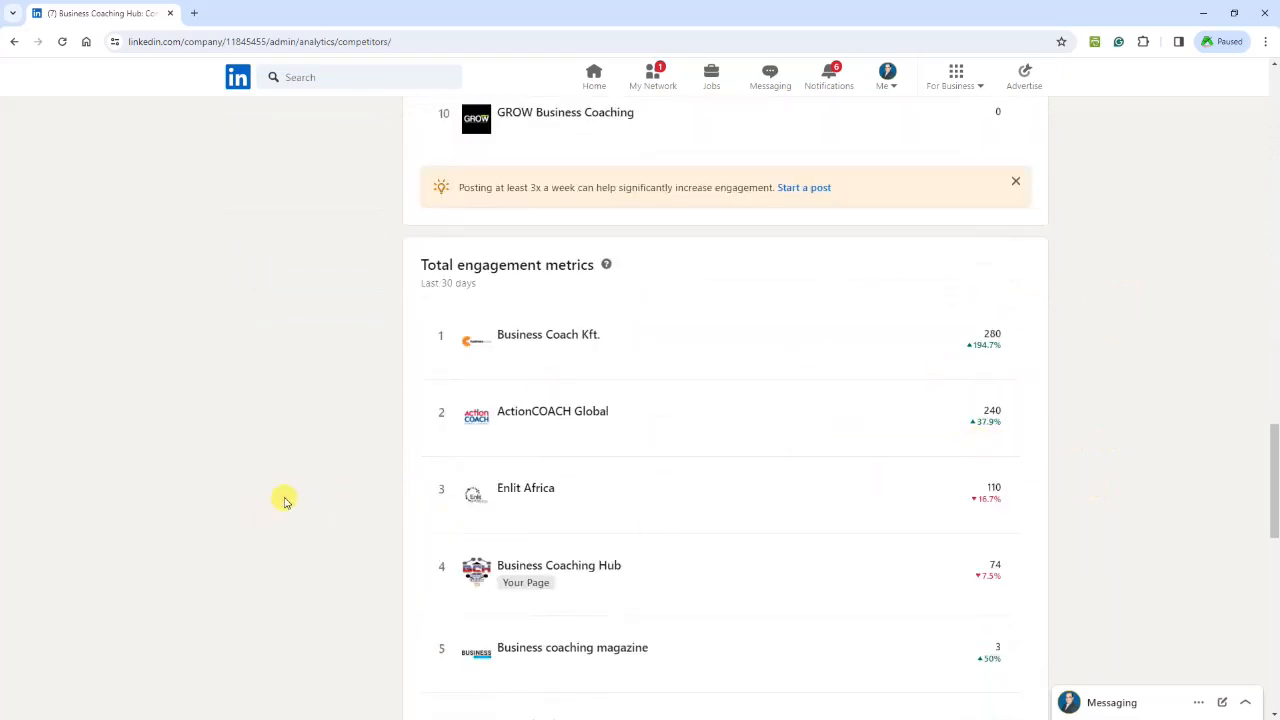
pyautogui.scroll(10, 283, 500)
pyautogui.scroll(6, 189, 484)
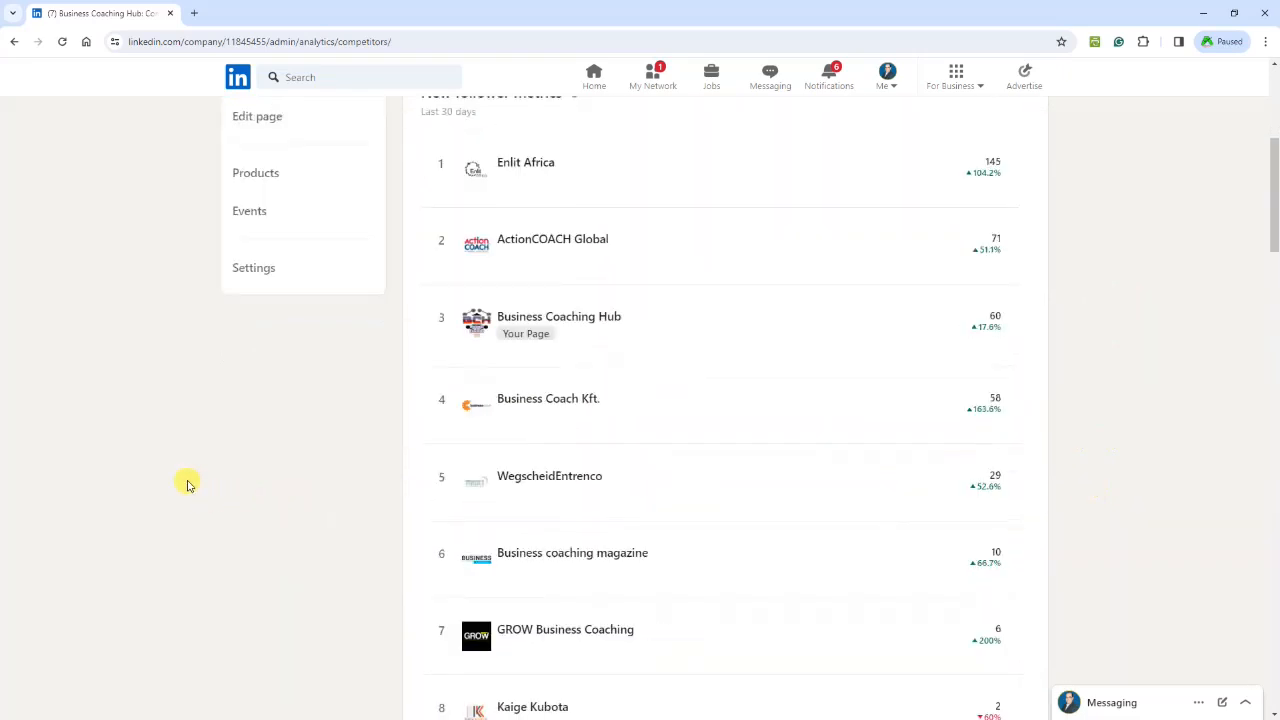
pyautogui.scroll(4, 189, 484)
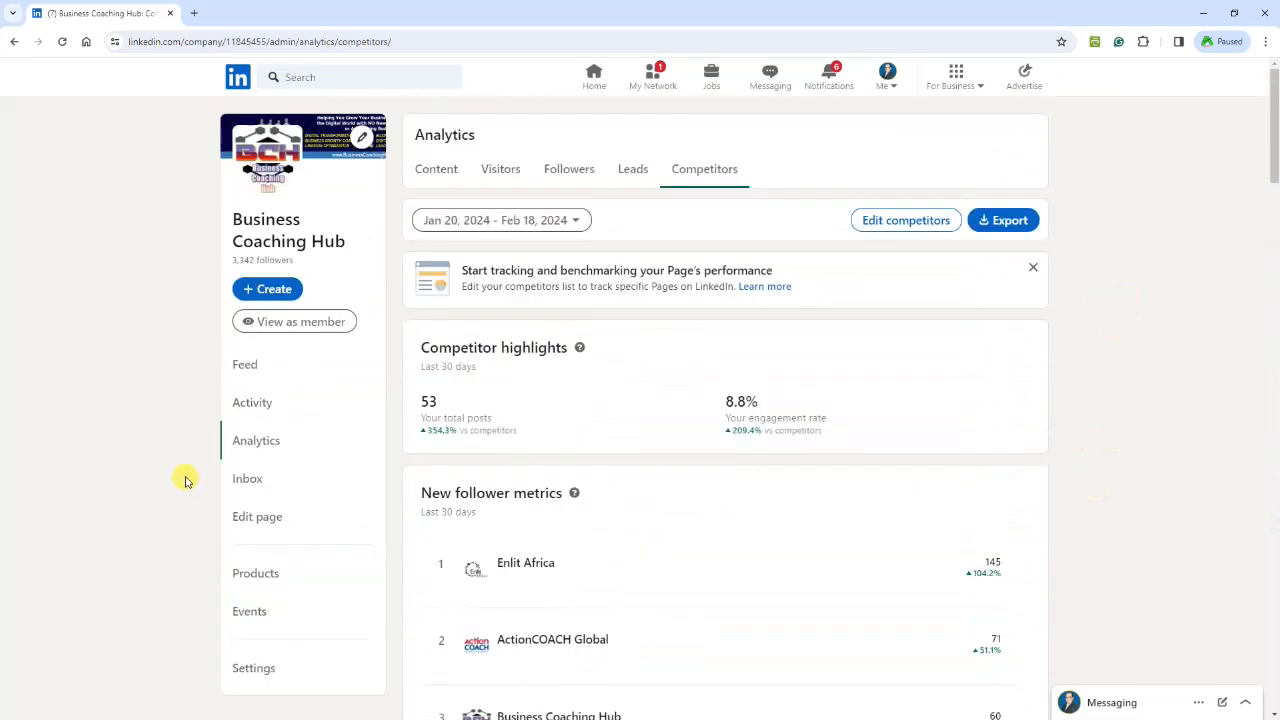